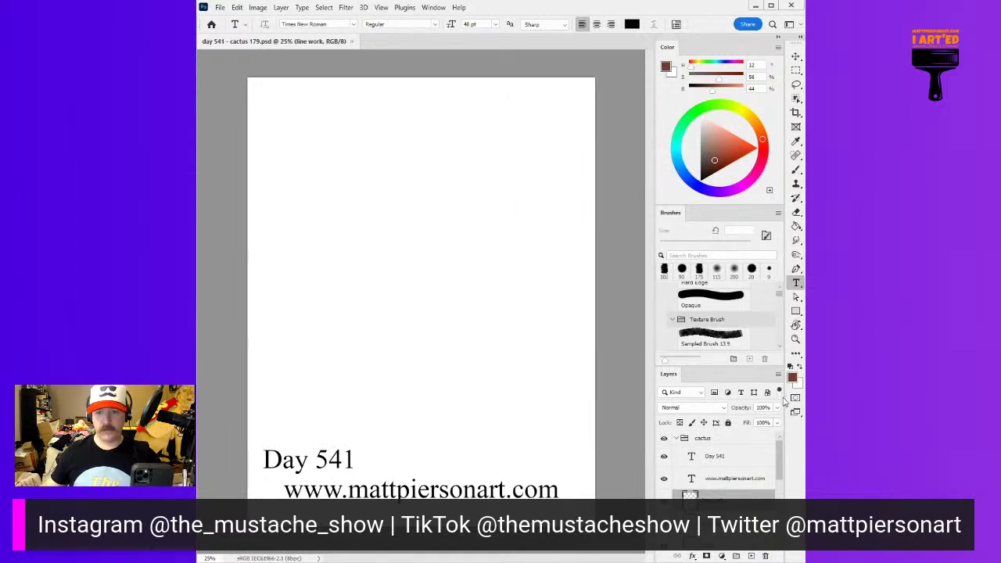
Choose the Hard Edge brush, reset the foreground colour to black, and reduce the brush size to 15 px
scroll(716, 329, up, 3)
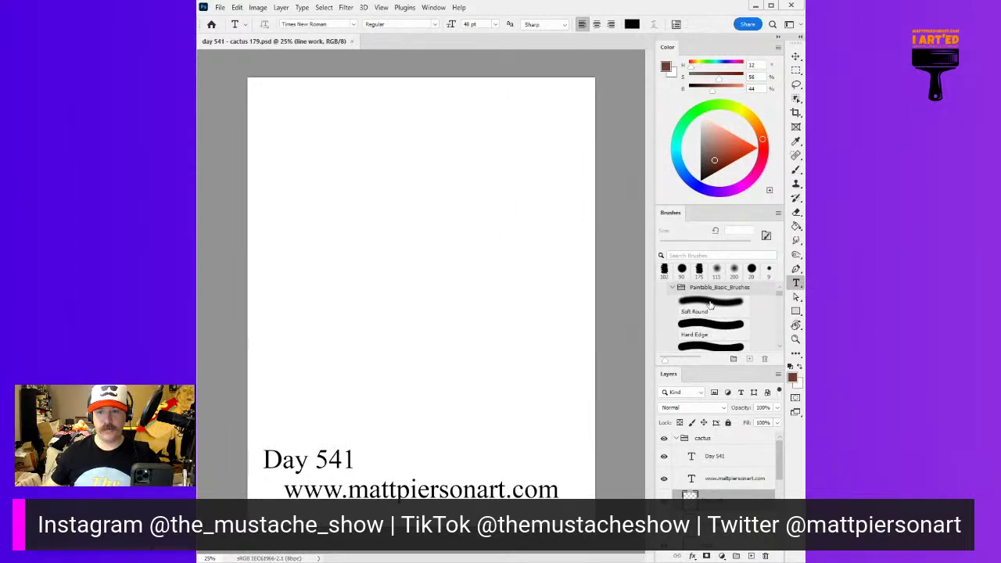
click(712, 338)
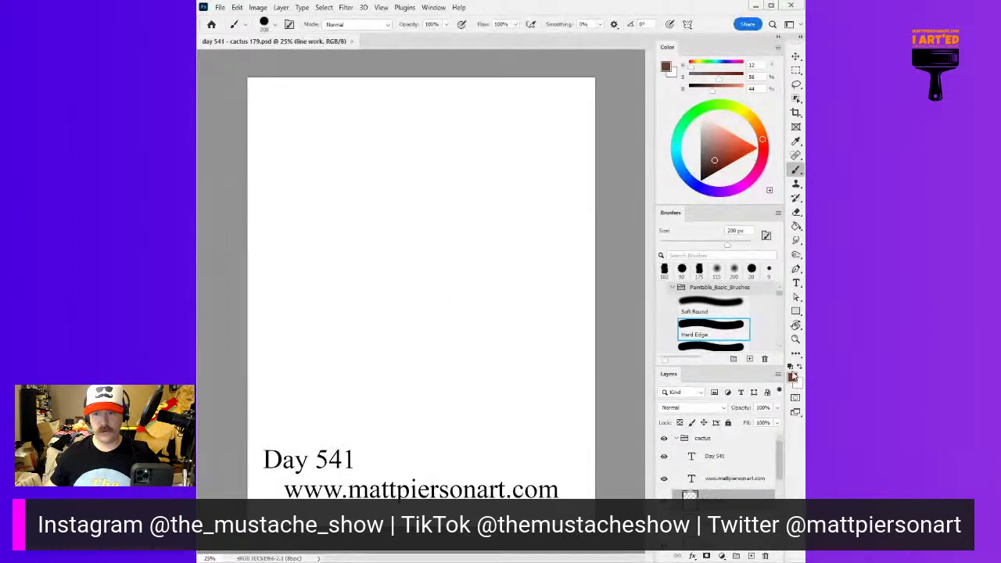
click(790, 368)
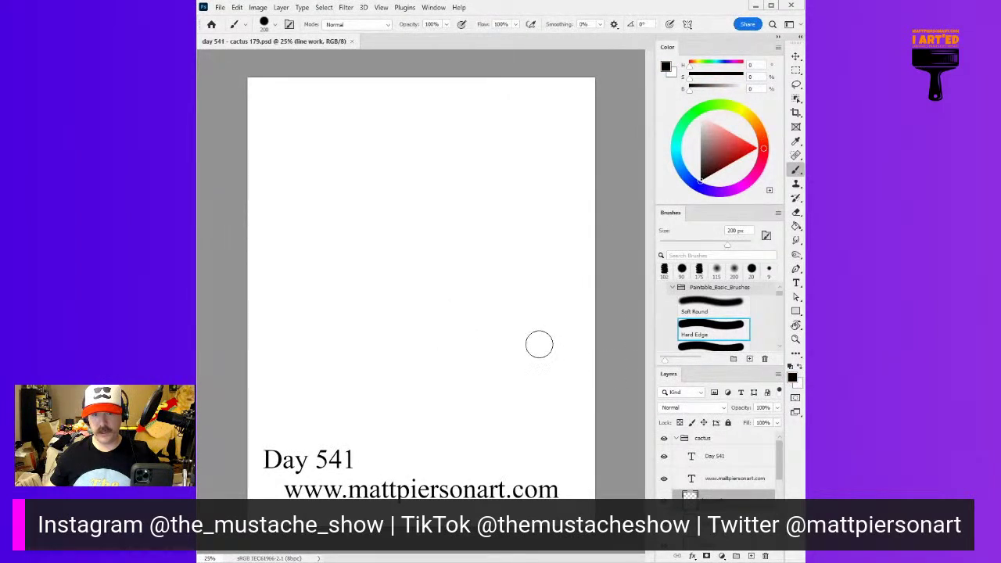
key(bracketleft)
key(bracketleft)
key(bracketleft)
key(bracketleft)
key(bracketleft)
key(bracketleft)
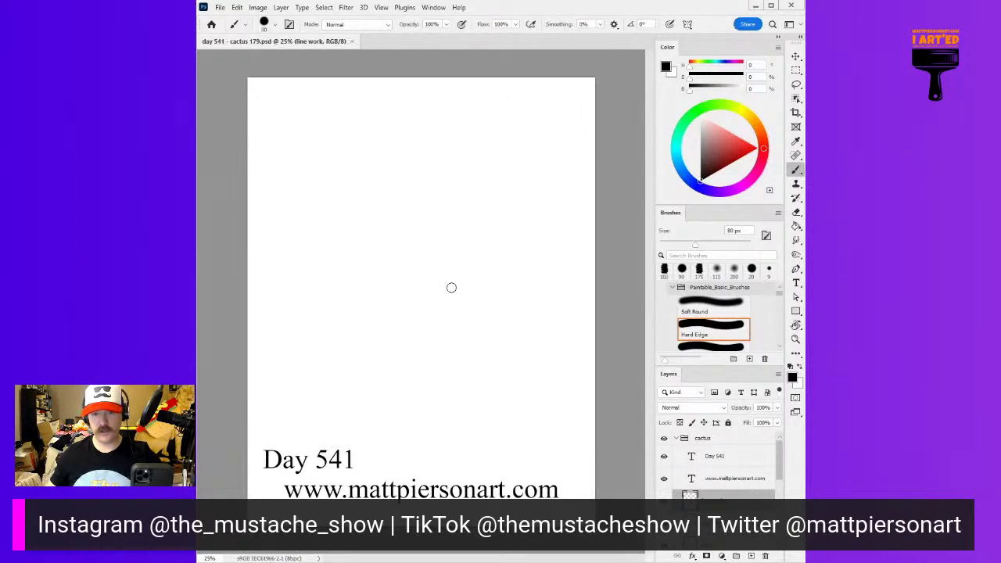
key(bracketleft)
key(bracketleft)
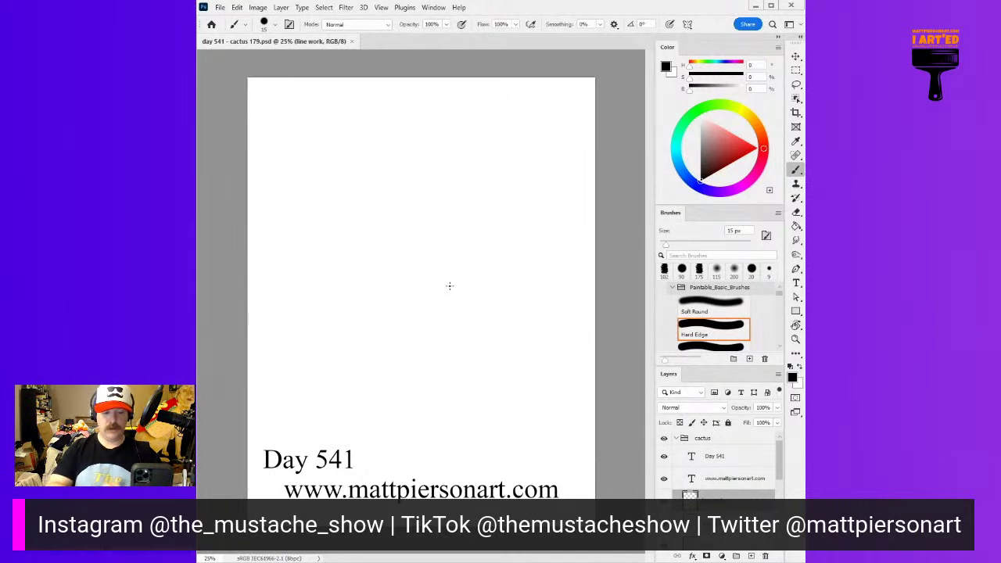
Sketch a cactus on the line work layer with a rounded body, two raised arms and two small dot eyes
mouse_move(425, 232)
mouse_down()
mouse_move(407, 241)
mouse_move(468, 256)
mouse_up()
key(ctrl+z)
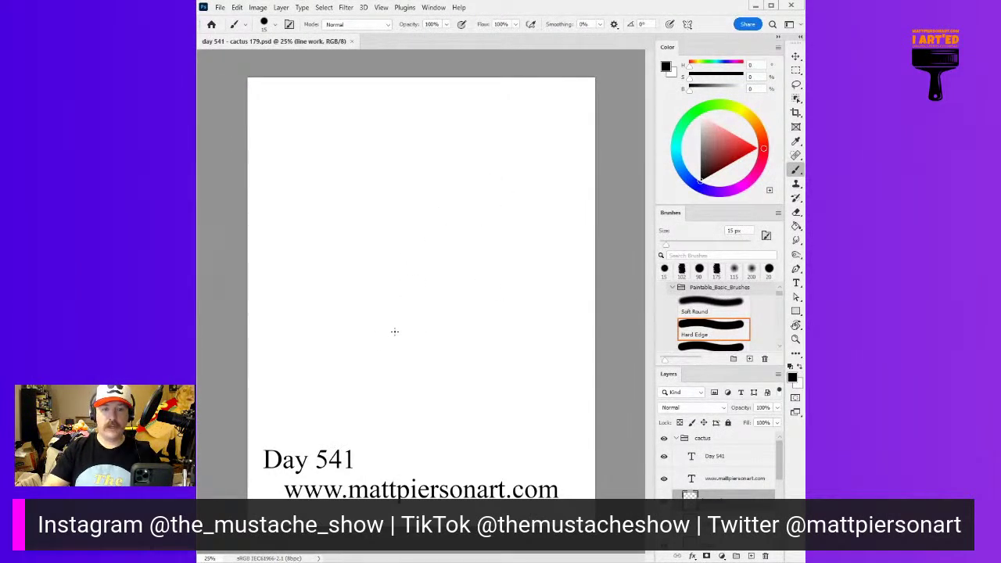
mouse_move(393, 339)
mouse_down()
mouse_move(384, 197)
mouse_move(414, 161)
mouse_move(456, 163)
mouse_move(468, 209)
mouse_move(459, 322)
mouse_up()
mouse_move(393, 341)
mouse_down()
mouse_move(435, 356)
mouse_move(461, 314)
mouse_move(461, 342)
mouse_up()
mouse_move(385, 271)
mouse_down()
mouse_move(337, 181)
mouse_move(313, 182)
mouse_move(321, 240)
mouse_move(344, 294)
mouse_move(392, 305)
mouse_up()
mouse_move(471, 249)
mouse_down()
mouse_move(510, 206)
mouse_move(519, 136)
mouse_move(542, 152)
mouse_move(529, 255)
mouse_move(470, 283)
mouse_up()
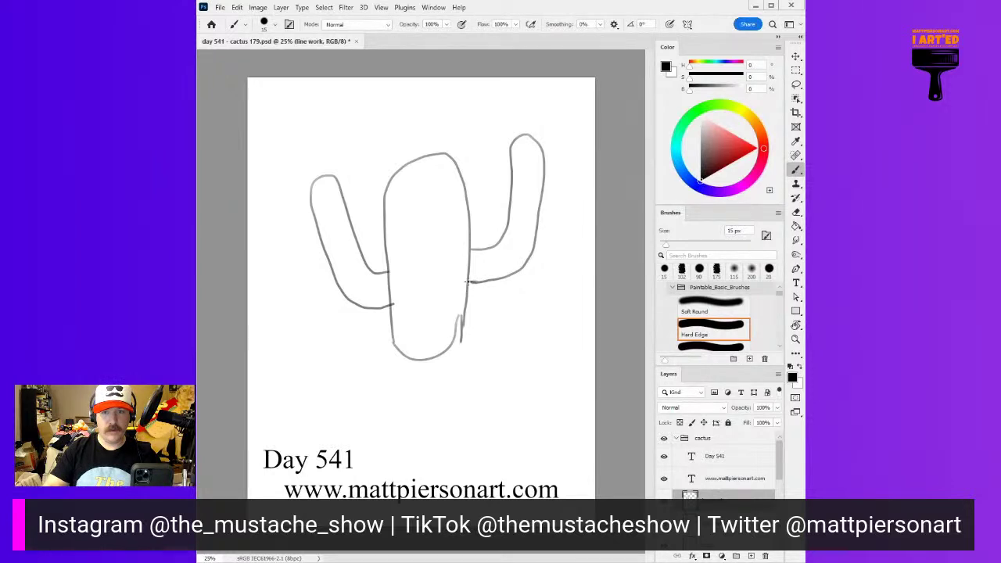
drag(393, 344, 457, 342)
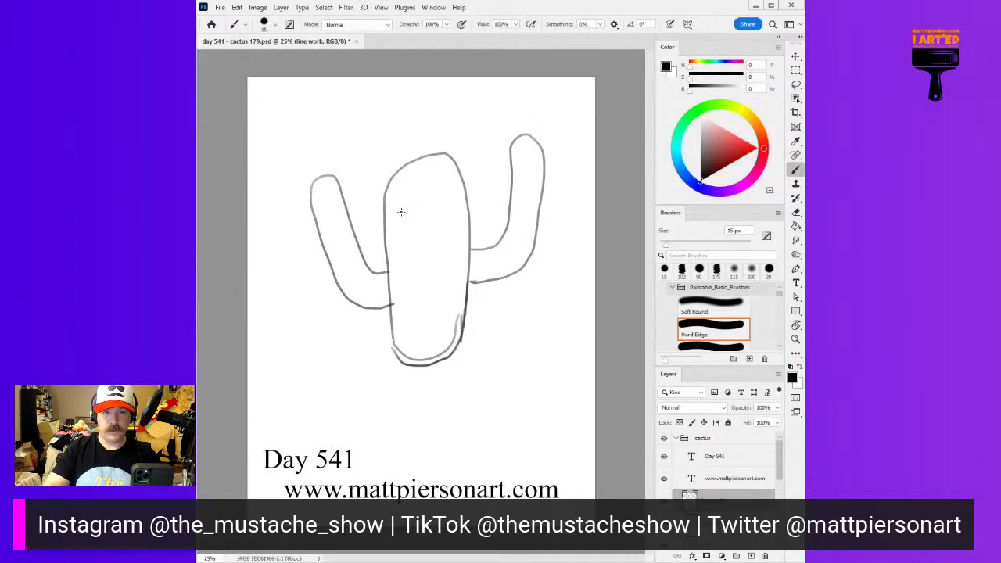
click(421, 208)
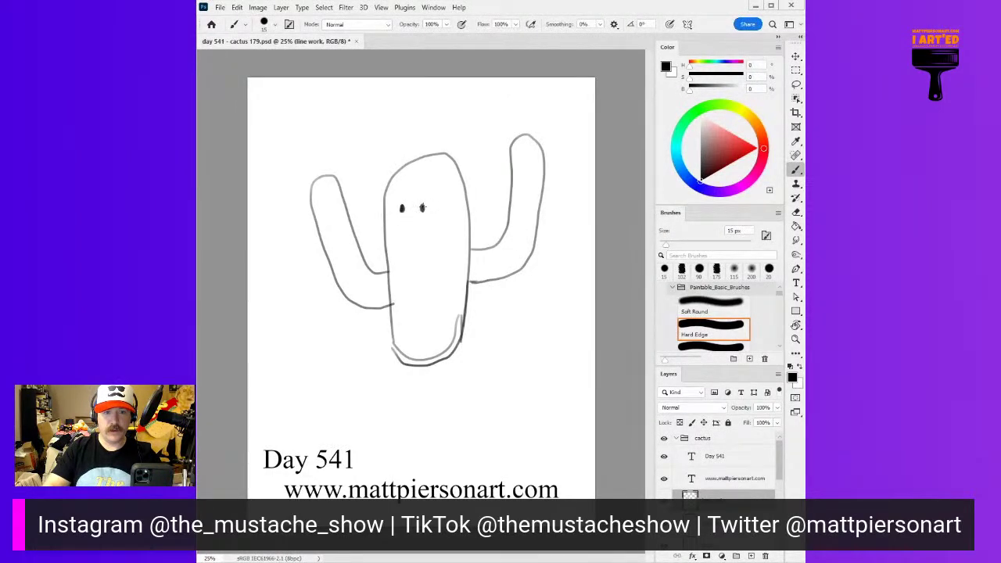
Sketch a box-shaped pot in perspective around the base of the cactus
drag(356, 379, 406, 384)
key(ctrl+z)
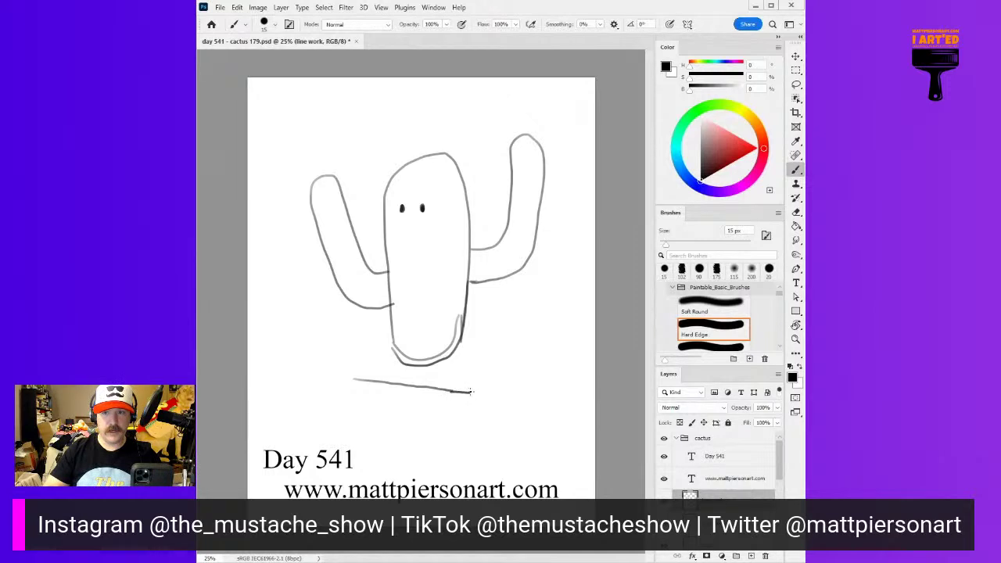
drag(427, 318, 493, 323)
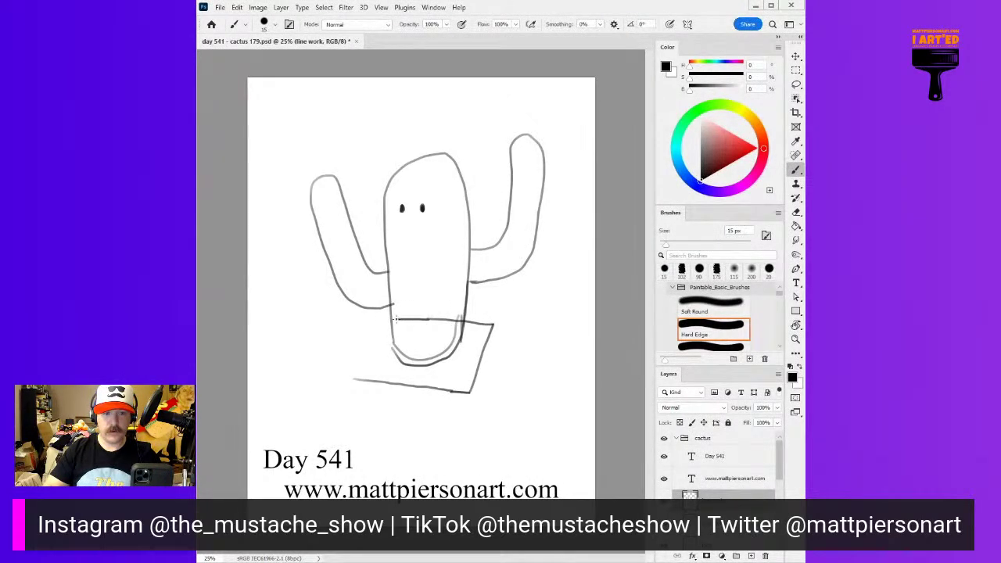
mouse_move(384, 319)
mouse_down()
mouse_move(355, 381)
mouse_move(362, 433)
mouse_move(436, 435)
mouse_up()
key(ctrl+z)
drag(362, 435, 446, 445)
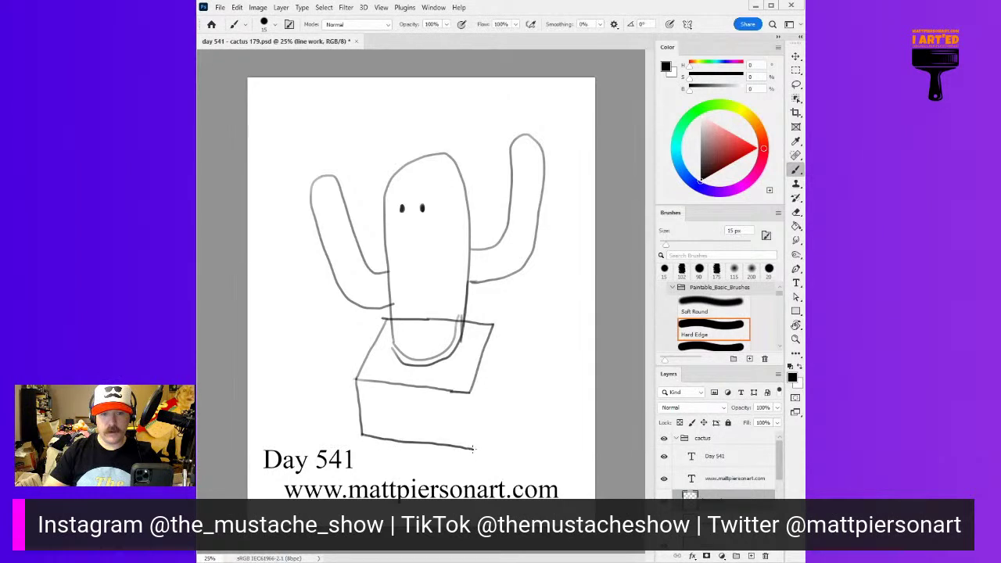
mouse_move(494, 325)
mouse_down()
mouse_move(495, 382)
mouse_move(481, 429)
mouse_up()
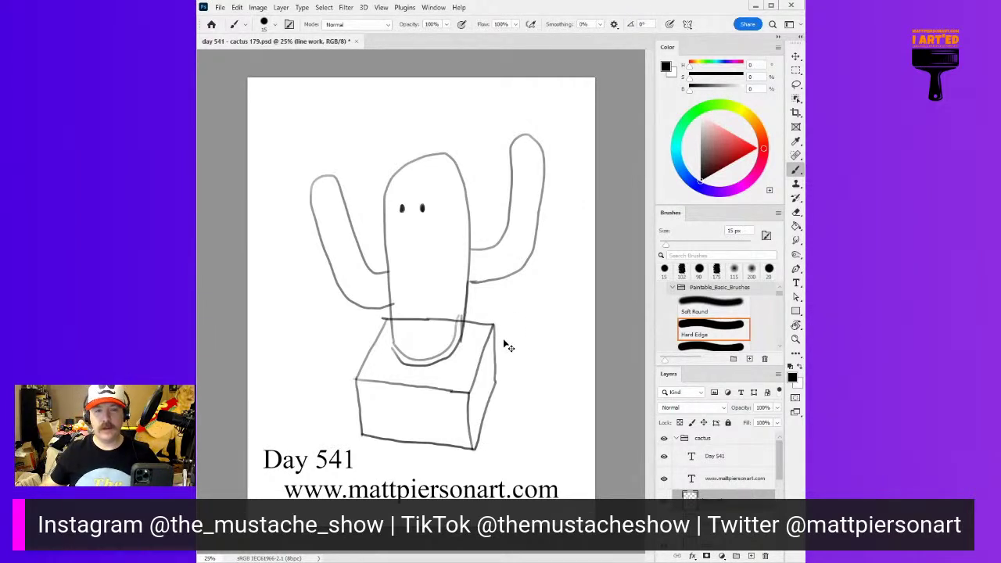
Free-transform the cactus and pot sketch, enlarging it and repositioning it on the canvas
key(ctrl+t)
mouse_move(422, 273)
mouse_down()
mouse_move(417, 290)
mouse_move(416, 280)
mouse_move(401, 284)
mouse_move(428, 284)
mouse_up()
drag(552, 141, 586, 96)
mouse_move(460, 206)
mouse_down()
mouse_move(417, 230)
mouse_move(426, 223)
mouse_up()
key(Return)
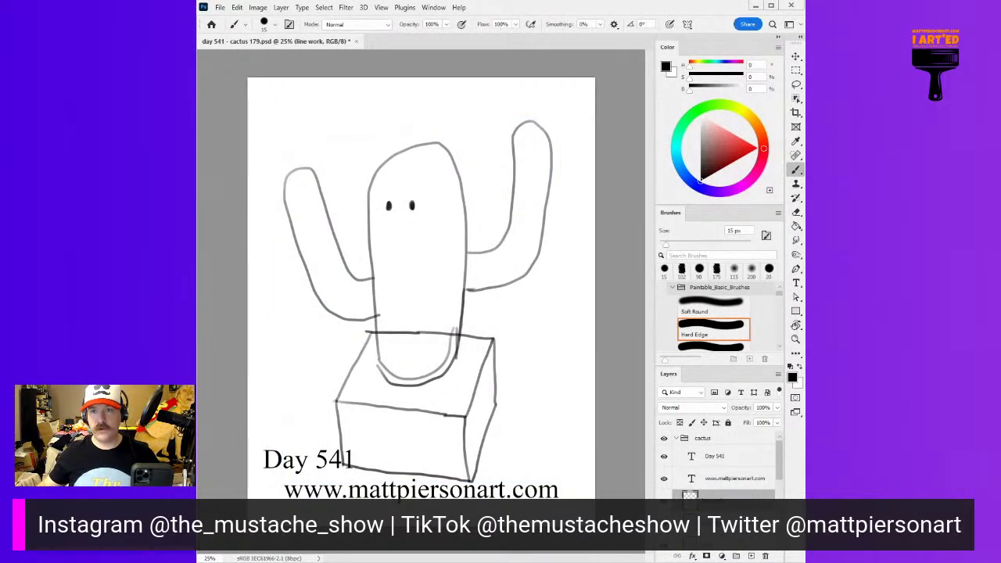
Select the whole canvas, align the sketch to its vertical and horizontal centers, and deselect
click(796, 71)
drag(217, 58, 602, 516)
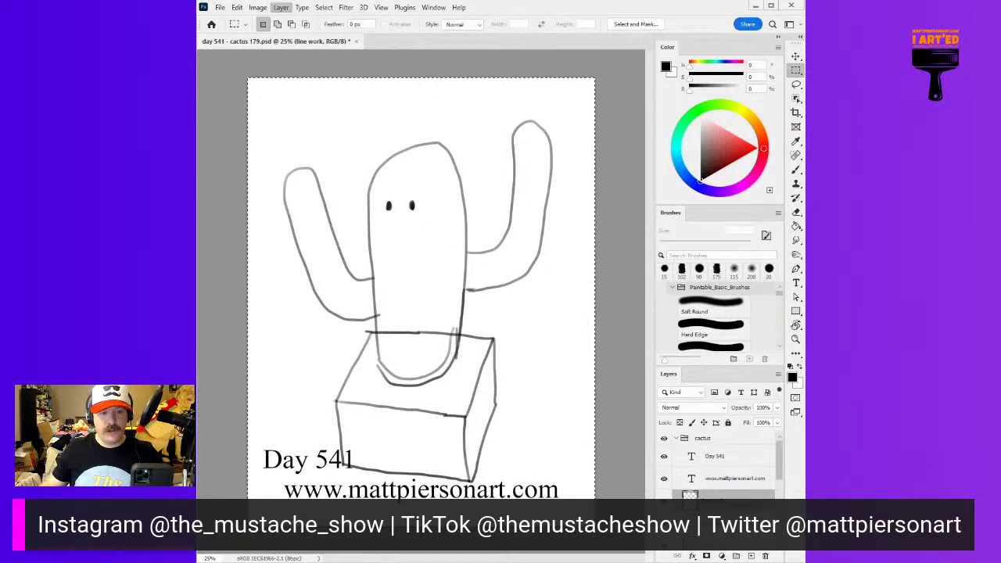
mouse_move(352, 342)
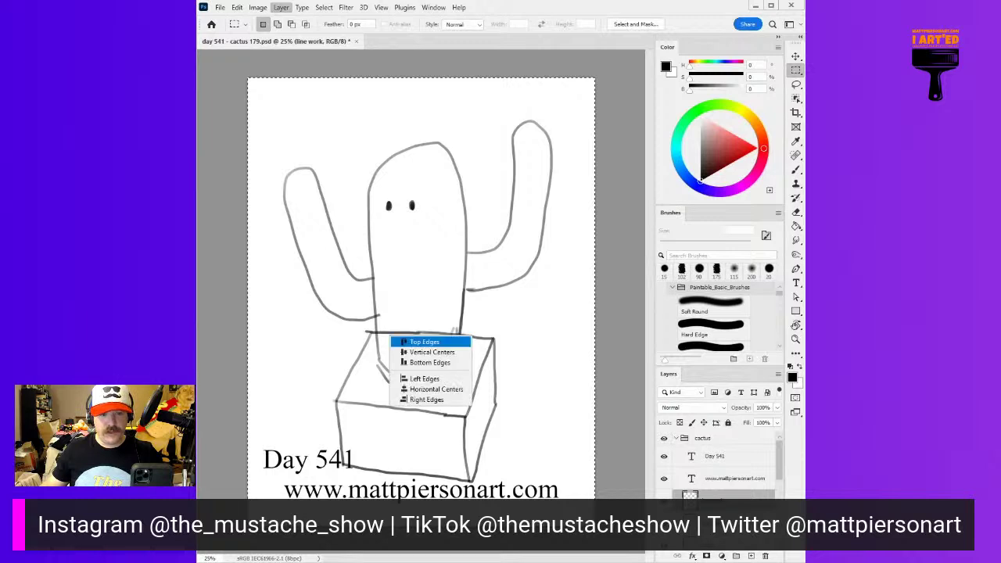
click(413, 352)
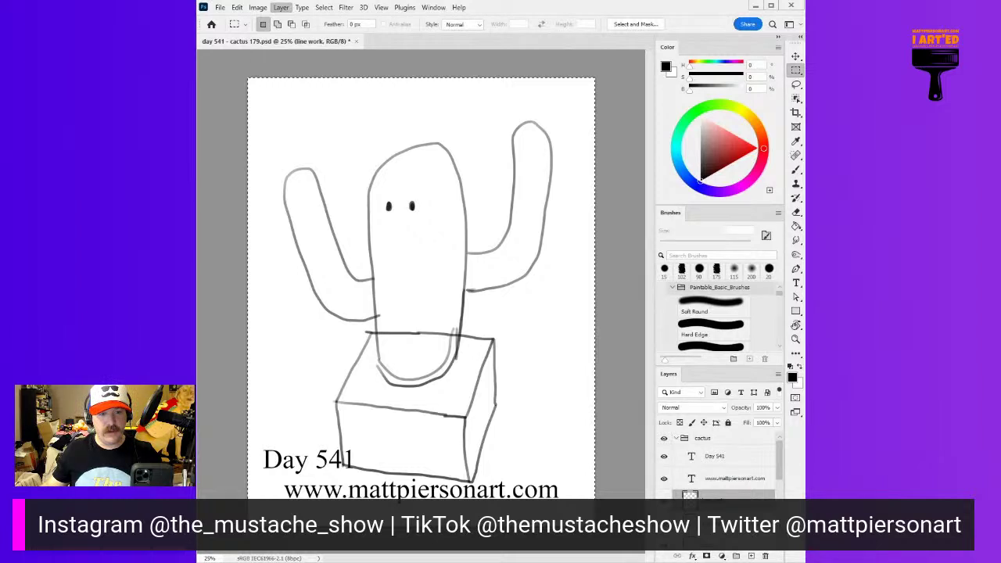
mouse_move(352, 342)
click(454, 386)
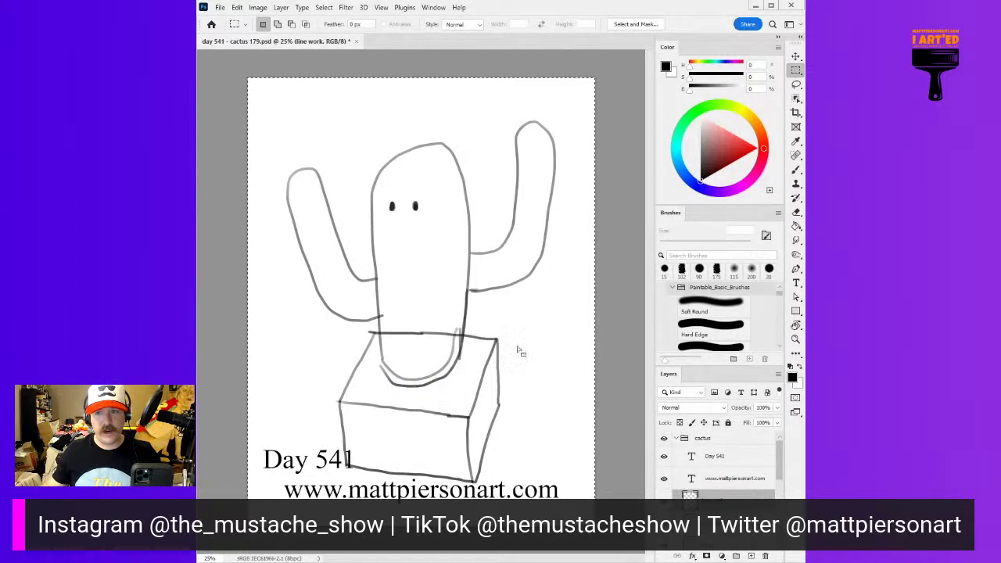
key(Return)
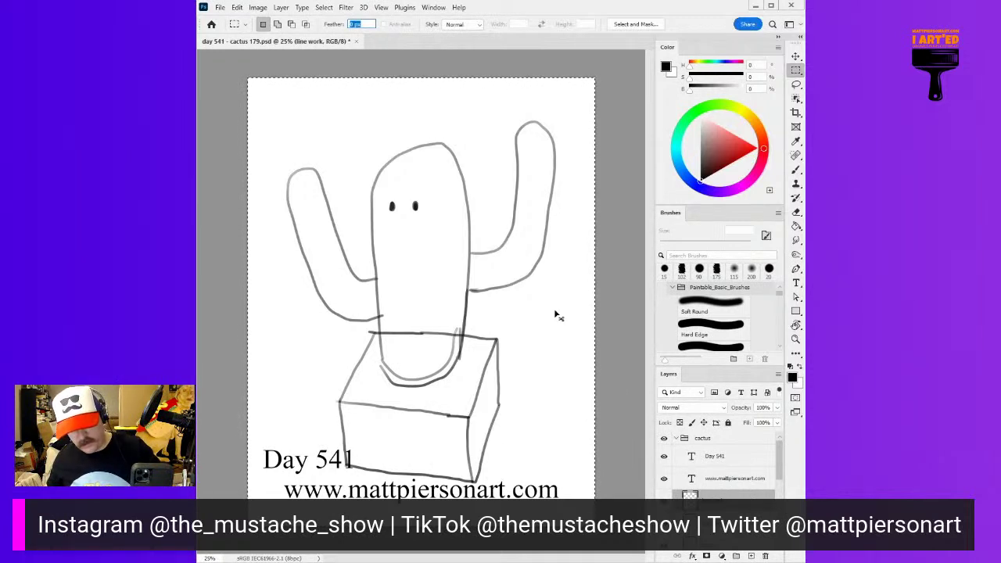
click(557, 314)
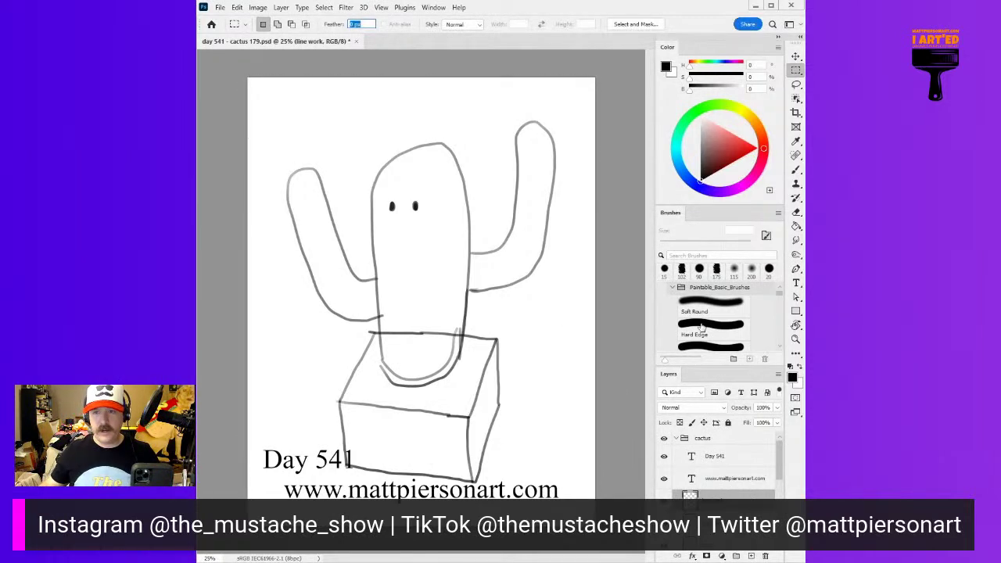
Fill the background color layer with light yellow (H 61, S 51, B 100) using the Paint Bucket
click(731, 349)
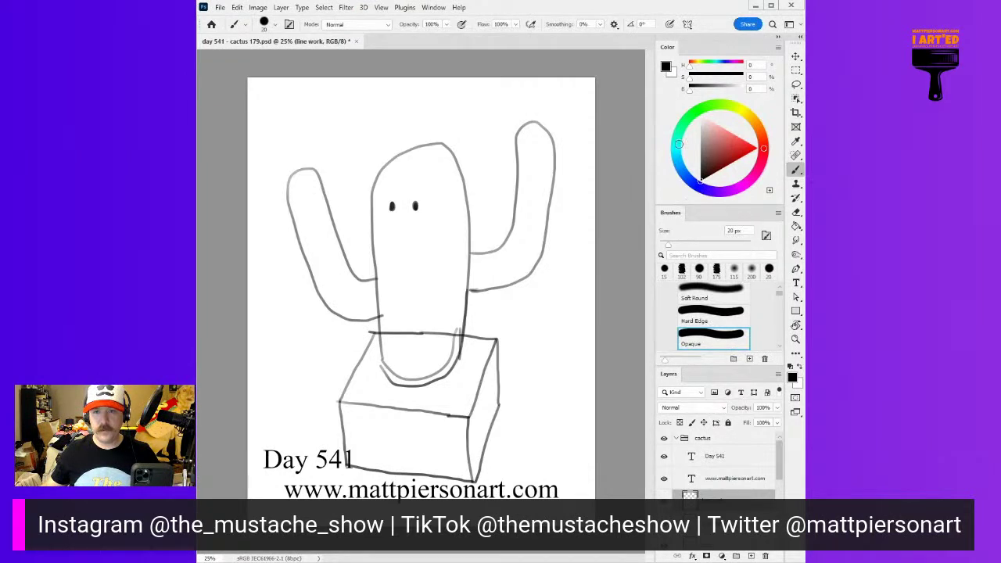
double_click(680, 215)
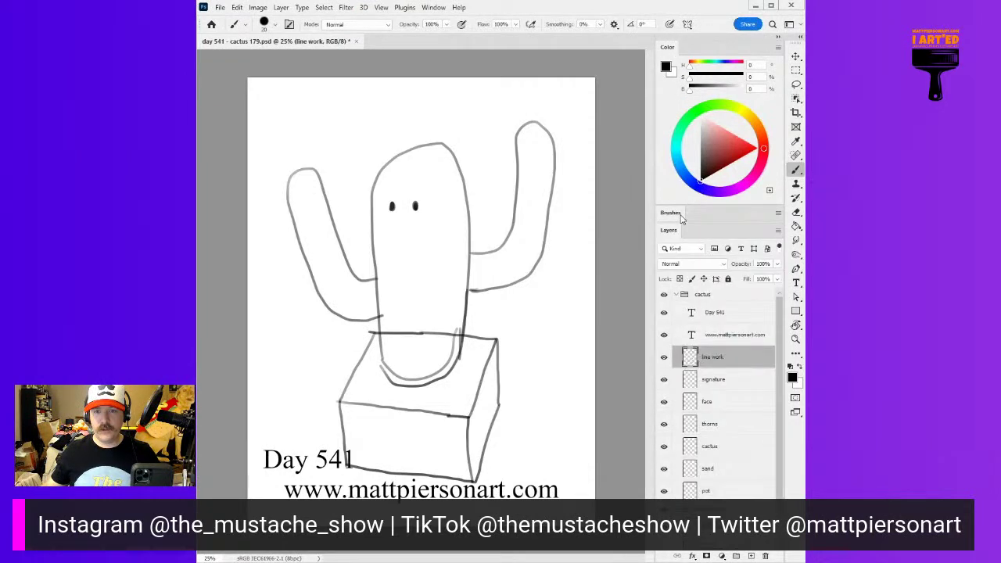
scroll(696, 375, down, 2)
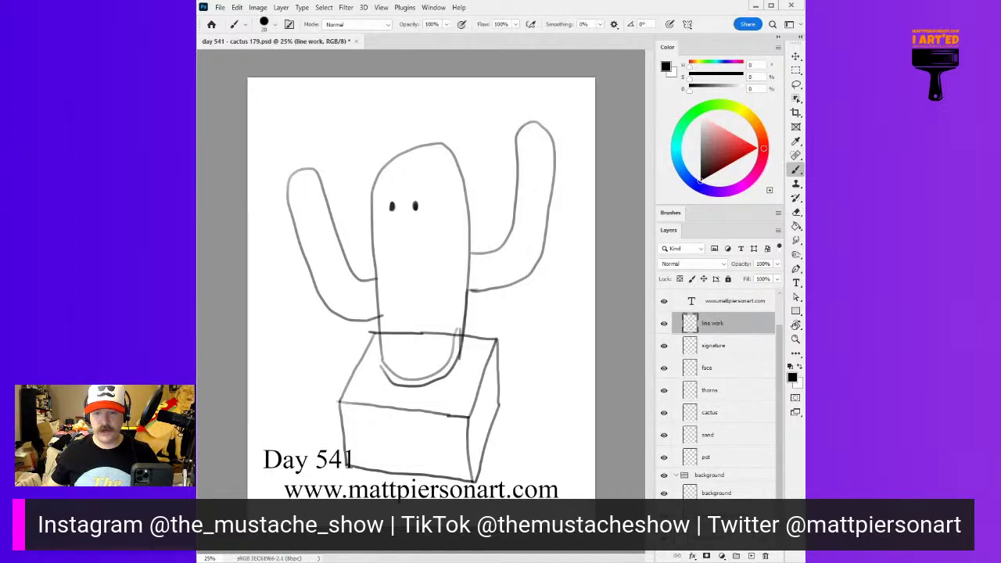
click(711, 516)
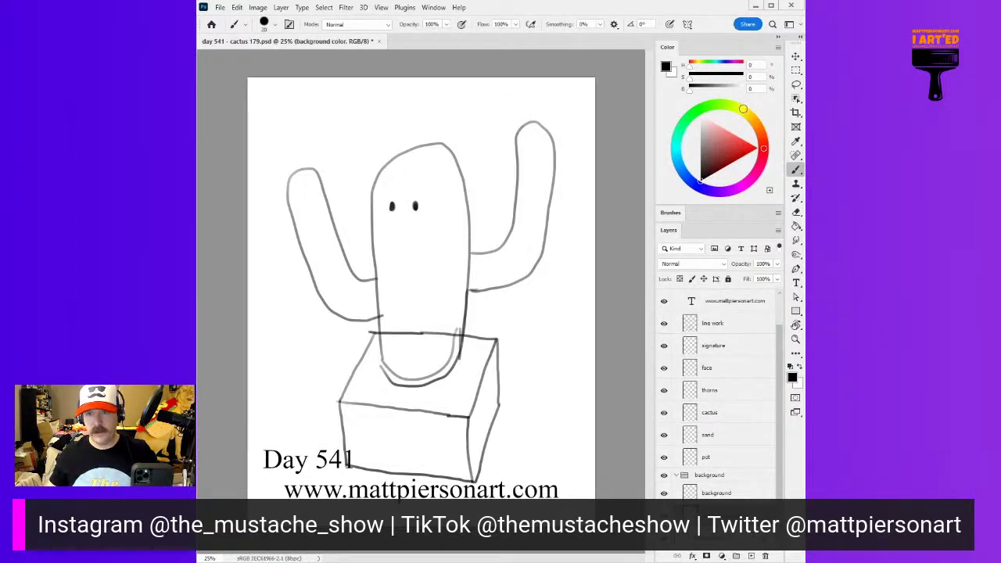
click(743, 106)
click(730, 130)
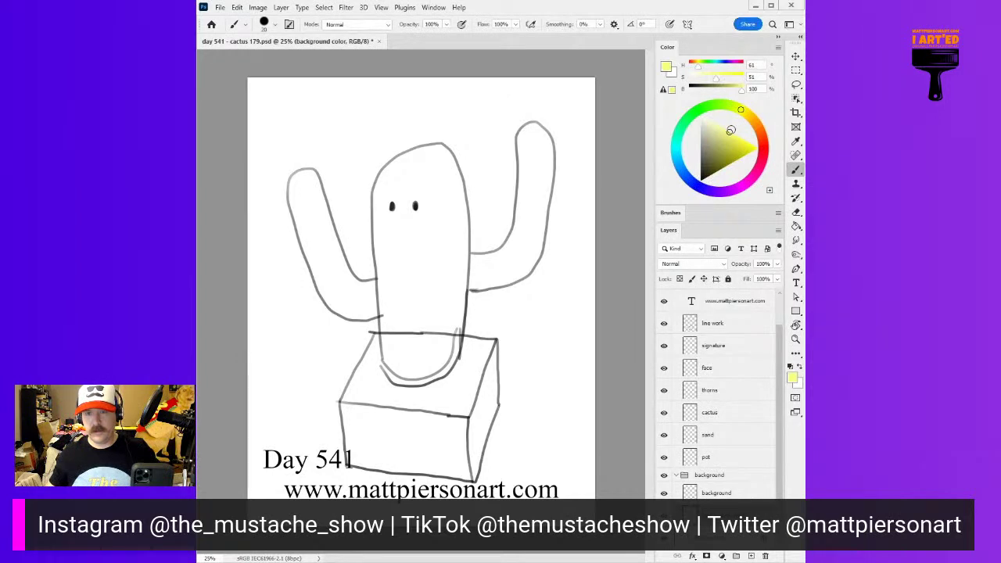
key(g)
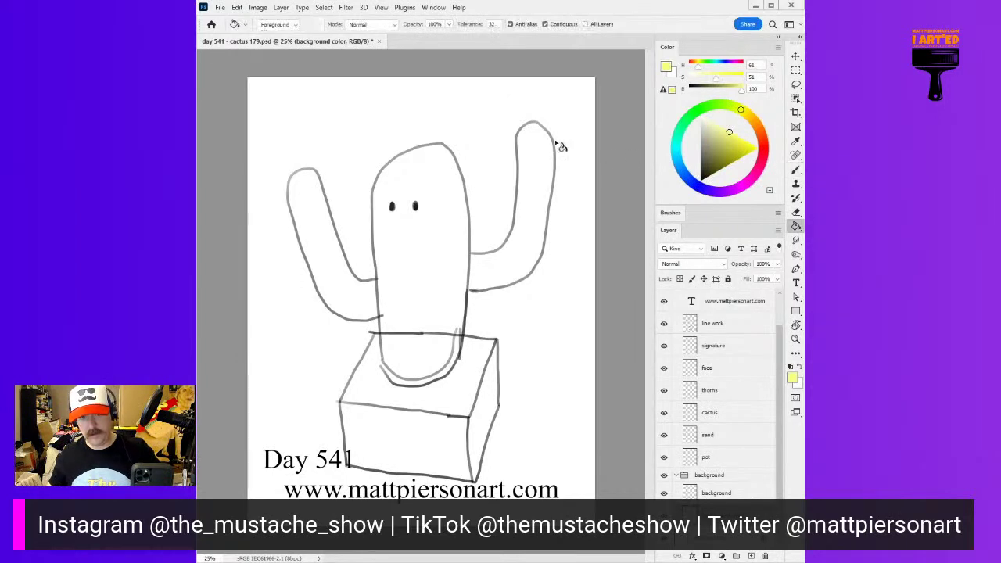
click(477, 111)
On the background layer, paint a large muted blue shape (H 232, S 36, B 63) behind the cactus with the Opaque brush at 900 px
click(732, 497)
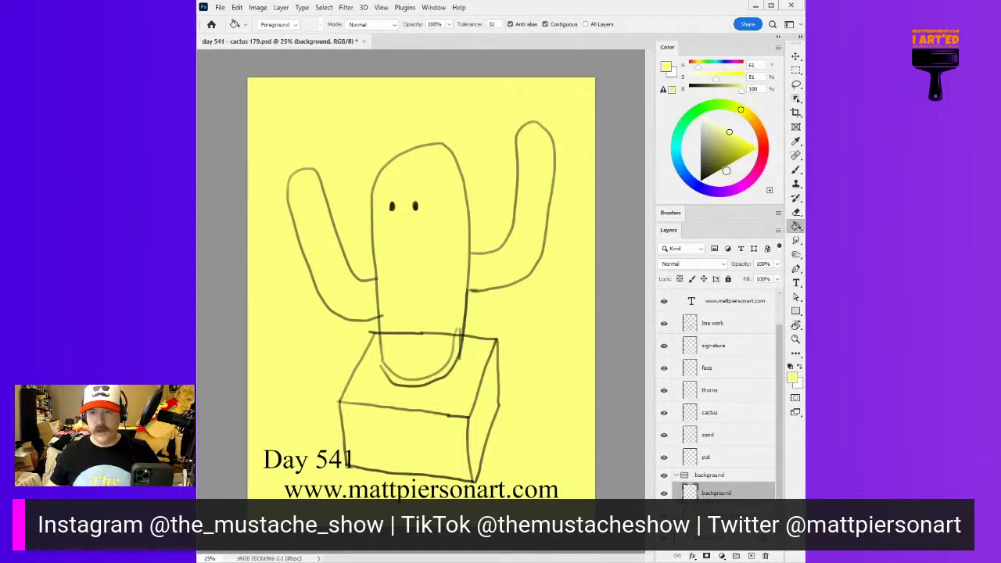
click(670, 213)
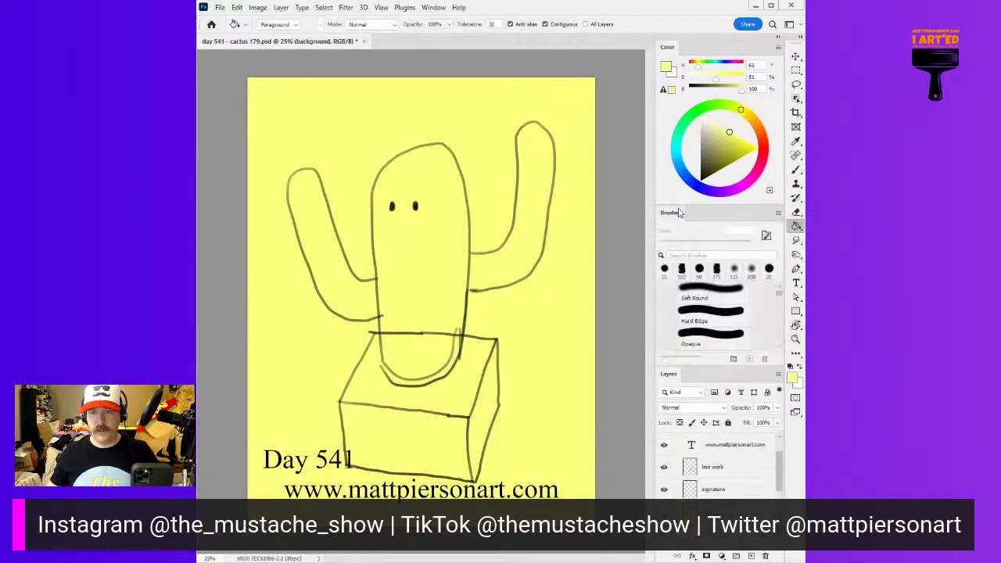
click(700, 341)
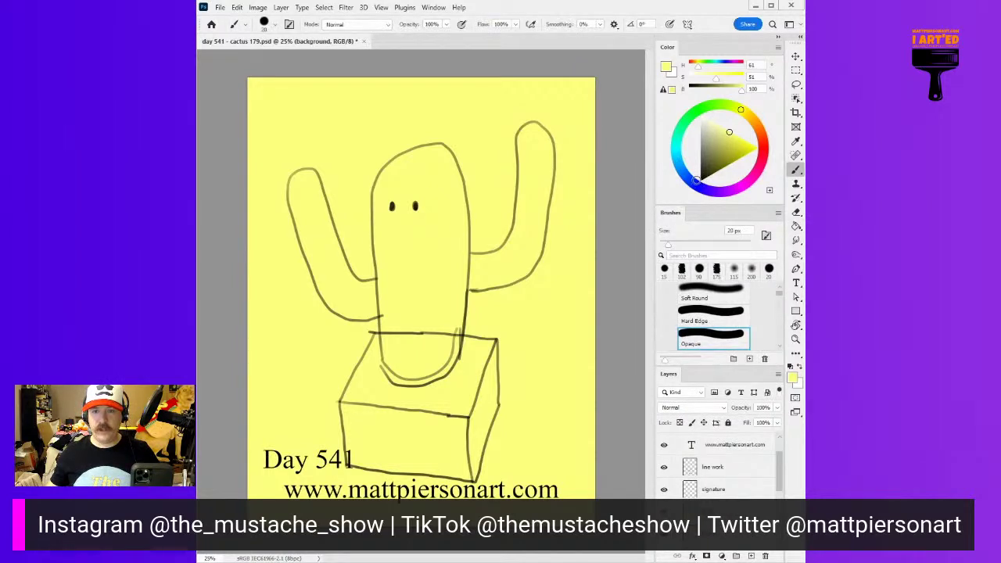
click(693, 182)
click(711, 146)
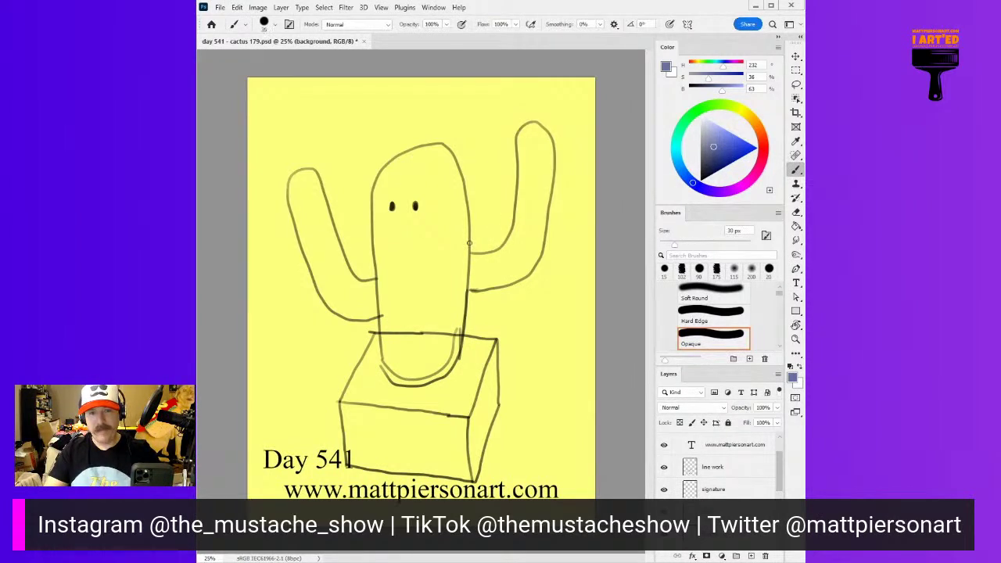
key(bracketright)
key(bracketright)
key(bracketright)
key(bracketright)
key(bracketright)
key(bracketright)
key(bracketright)
key(bracketright)
key(bracketright)
key(bracketright)
key(bracketright)
key(bracketright)
key(bracketright)
key(bracketright)
key(bracketright)
key(bracketright)
key(bracketright)
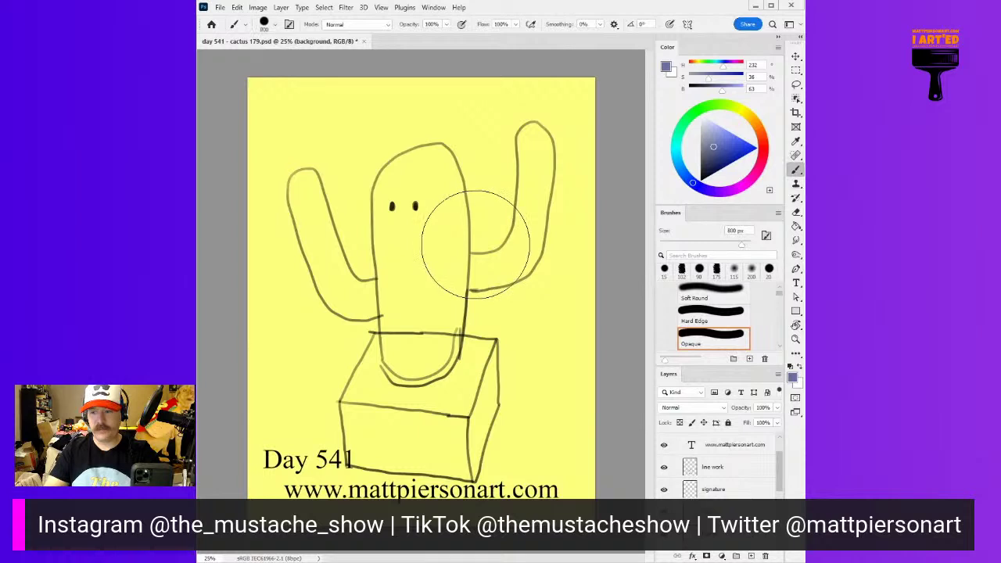
mouse_move(349, 211)
mouse_down()
mouse_move(496, 190)
mouse_move(499, 283)
mouse_move(483, 401)
mouse_move(400, 405)
mouse_move(372, 235)
mouse_move(376, 391)
mouse_move(362, 175)
mouse_move(471, 160)
mouse_move(490, 240)
mouse_move(475, 356)
mouse_move(405, 331)
mouse_move(395, 316)
mouse_move(364, 346)
mouse_move(365, 423)
mouse_move(475, 420)
mouse_move(497, 382)
mouse_move(492, 164)
mouse_move(355, 171)
mouse_move(338, 189)
mouse_move(344, 331)
mouse_move(362, 447)
mouse_move(513, 426)
mouse_move(503, 153)
mouse_move(417, 148)
mouse_up()
Erase a straight, slightly slanted band across the upper part of the blue shape with the Eraser at 250 px
key(e)
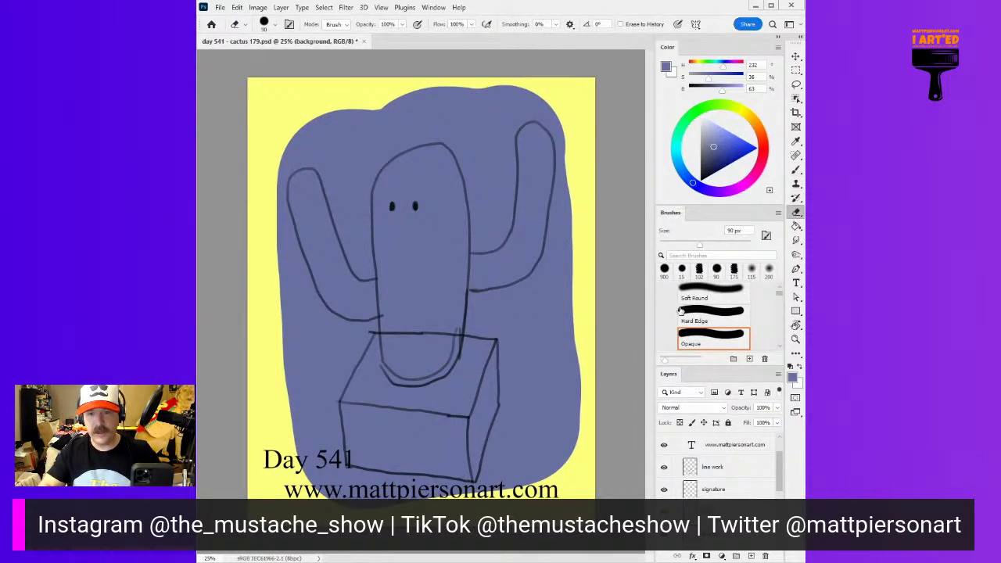
key(bracketright)
key(bracketright)
key(bracketright)
key(bracketright)
key(bracketright)
key(bracketright)
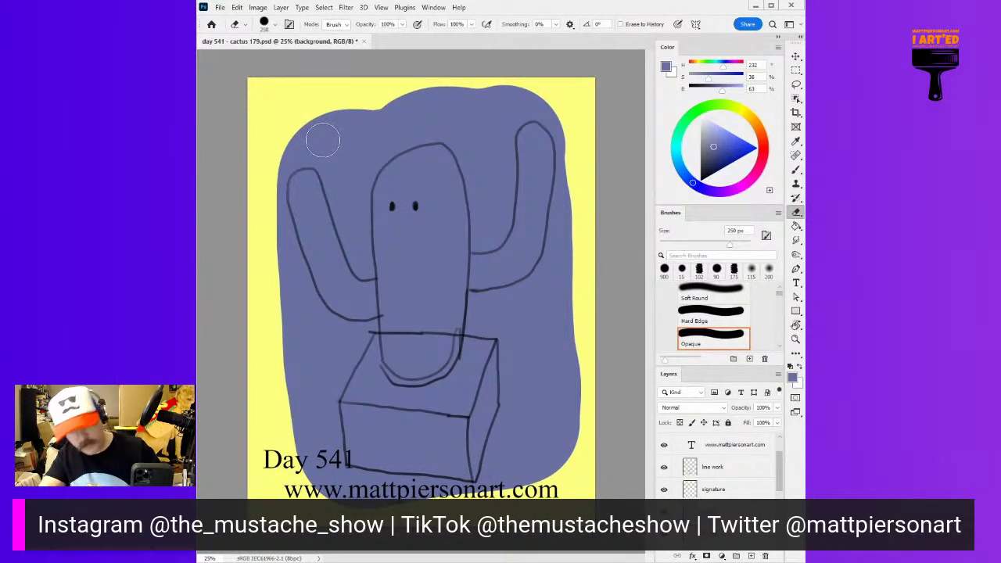
click(256, 160)
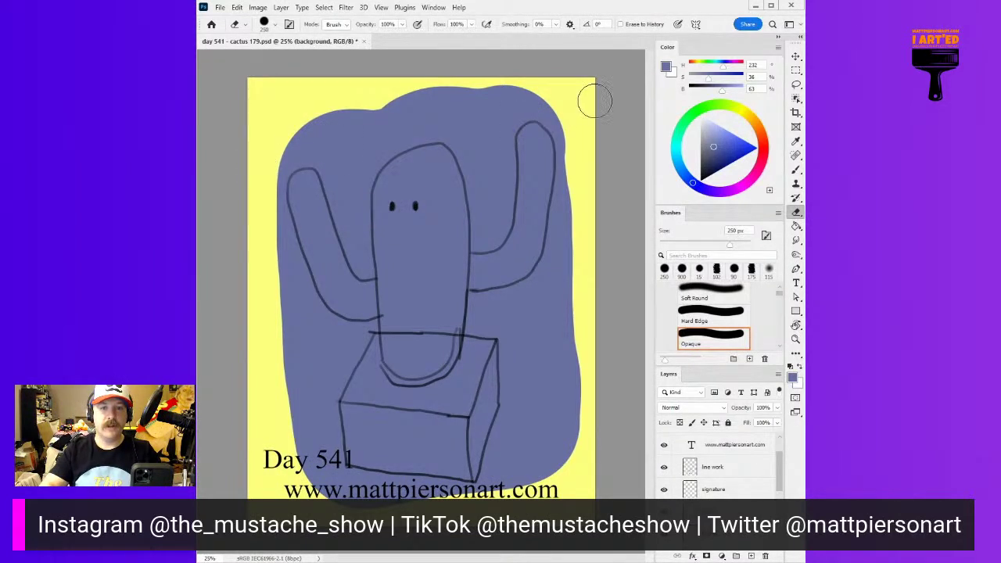
shift+click(593, 100)
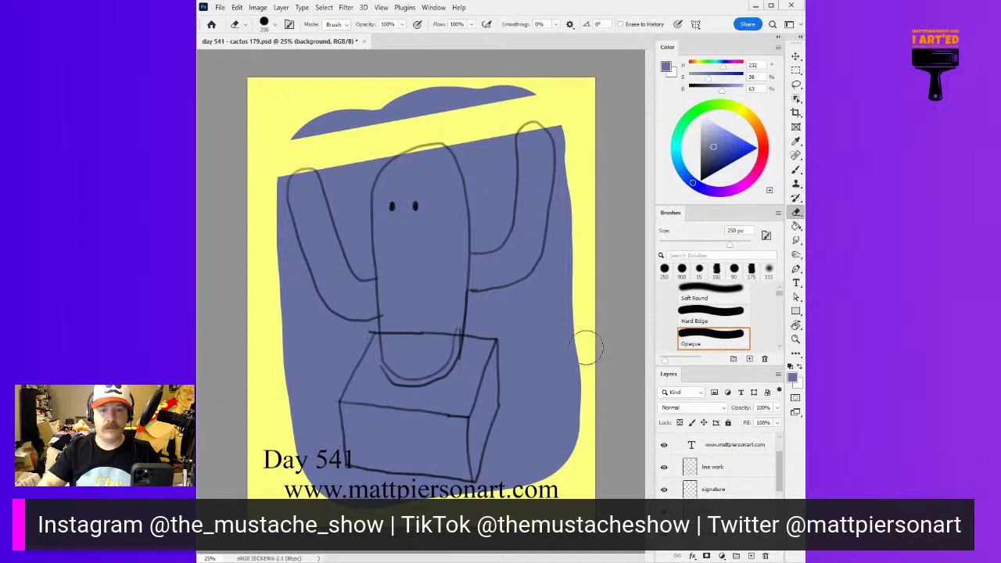
Trim the right, bottom and left sides of the blue shape to straight edges with the Eraser at 250 px
shift+click(562, 494)
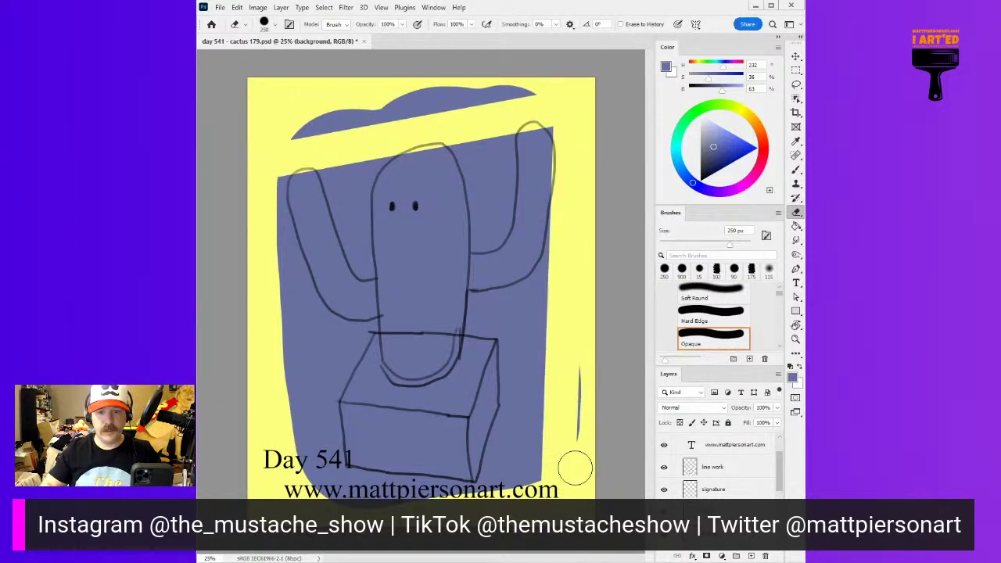
shift+click(268, 464)
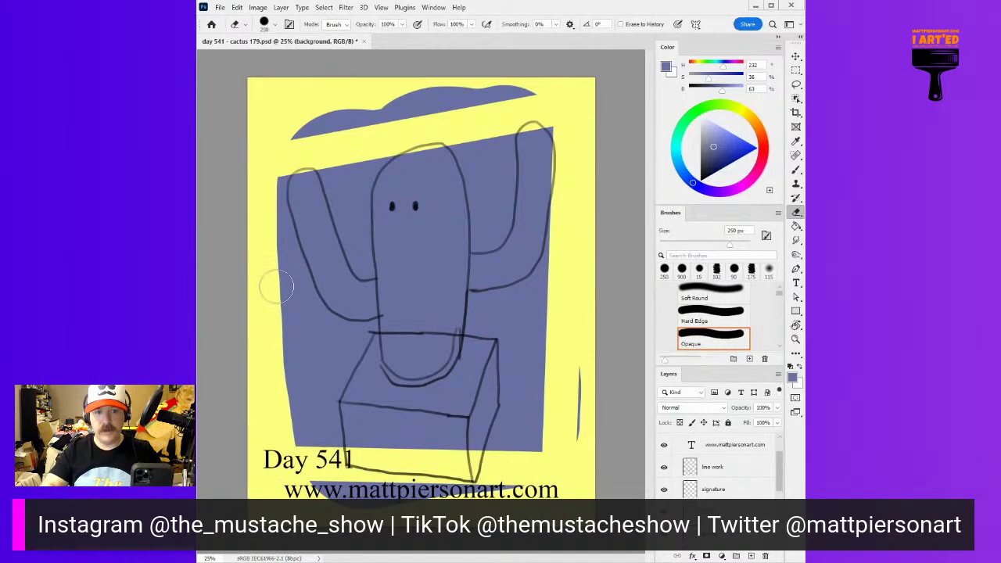
key(ctrl+z)
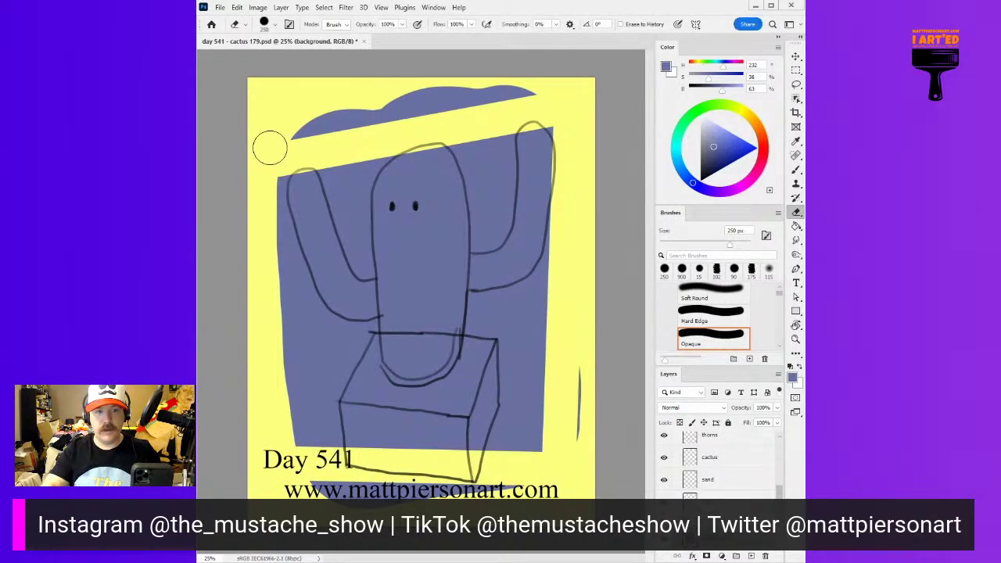
shift+click(292, 480)
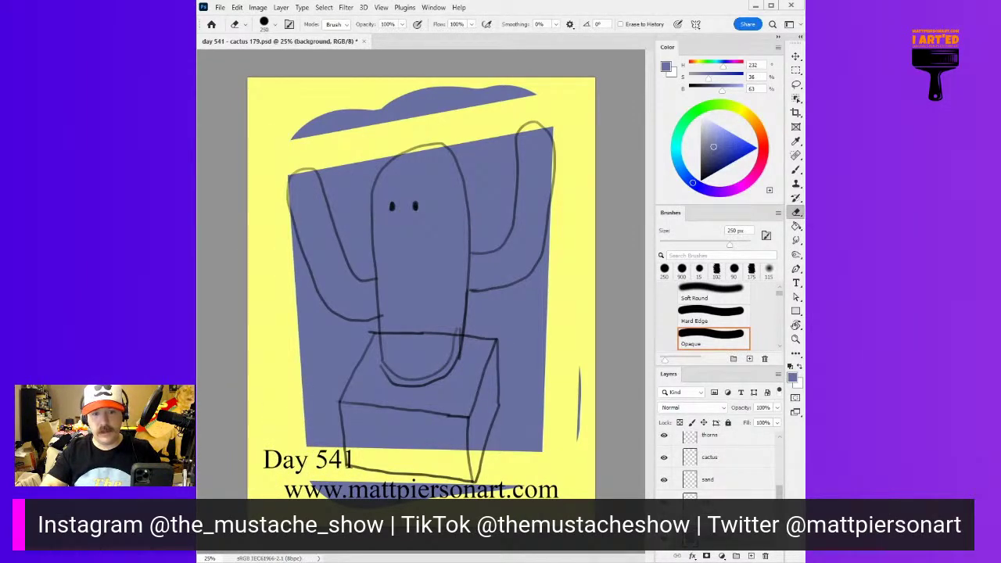
Enlarge the Eraser to 600 px and erase the leftover blue scraps outside the four-sided shape
key(])
key(])
key(])
key(])
key(])
key(])
key(])
key(])
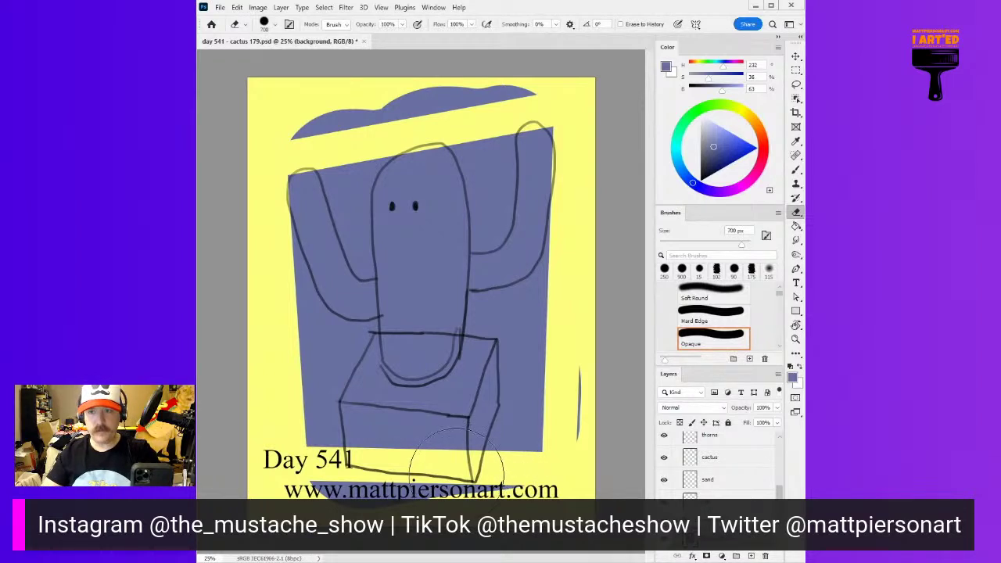
key([)
drag(329, 504, 531, 496)
mouse_move(600, 456)
mouse_down()
mouse_move(587, 123)
mouse_move(509, 50)
mouse_move(479, 79)
mouse_move(336, 112)
mouse_move(196, 125)
mouse_up()
Add a new layer above the blue shape's layer in the background group and clip it to that shape
click(751, 556)
scroll(754, 463, down, 3)
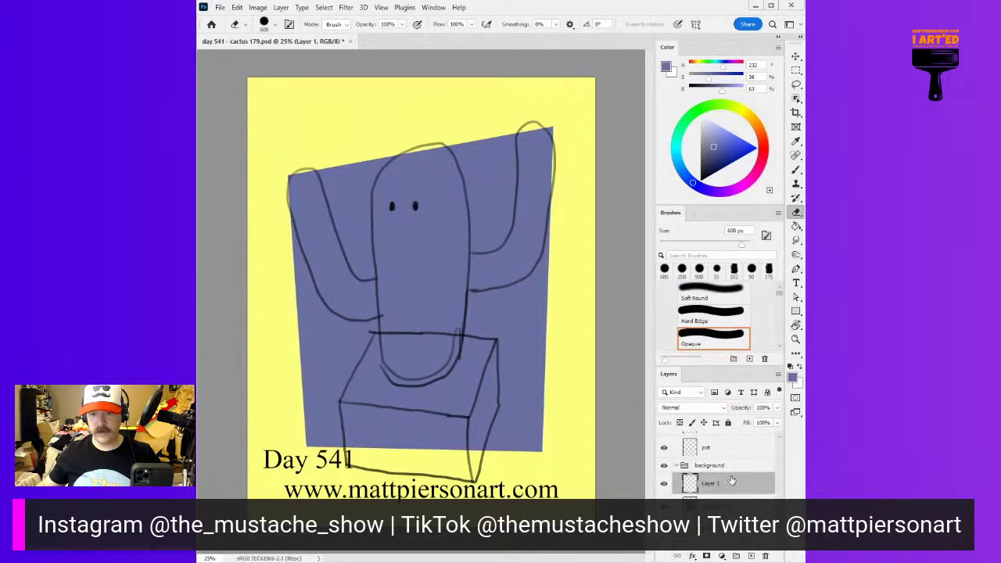
click(718, 505)
click(739, 486)
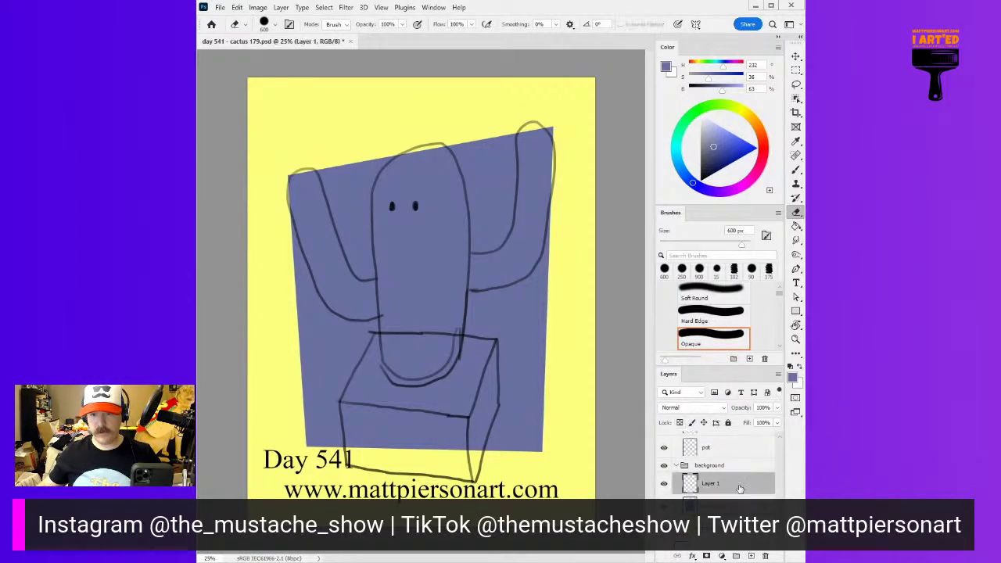
drag(736, 490, 737, 491)
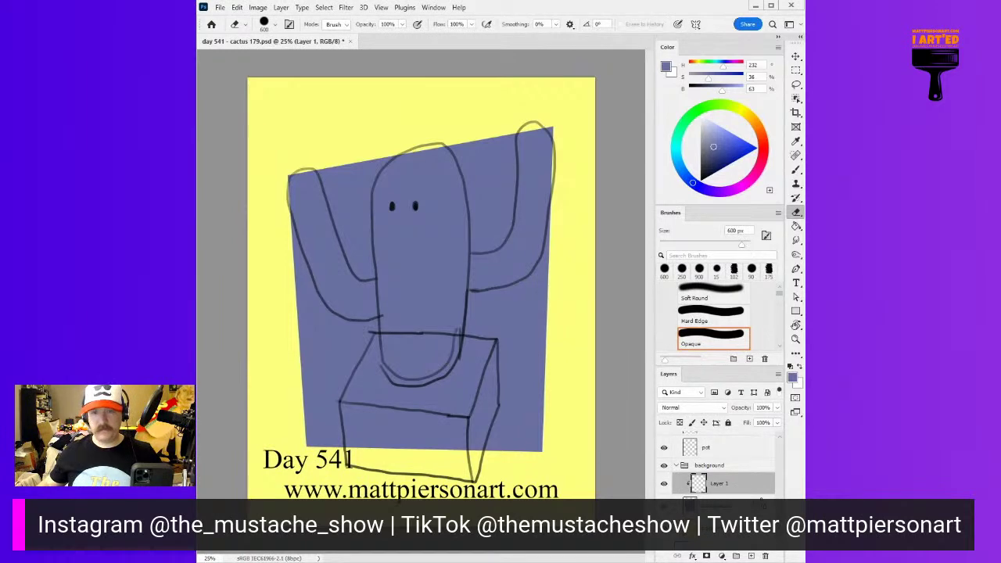
On the clipped layer, paint the upper part of the shape brighter blue (H 217, S 62, B 78) with the Opaque brush at 490 px
click(712, 315)
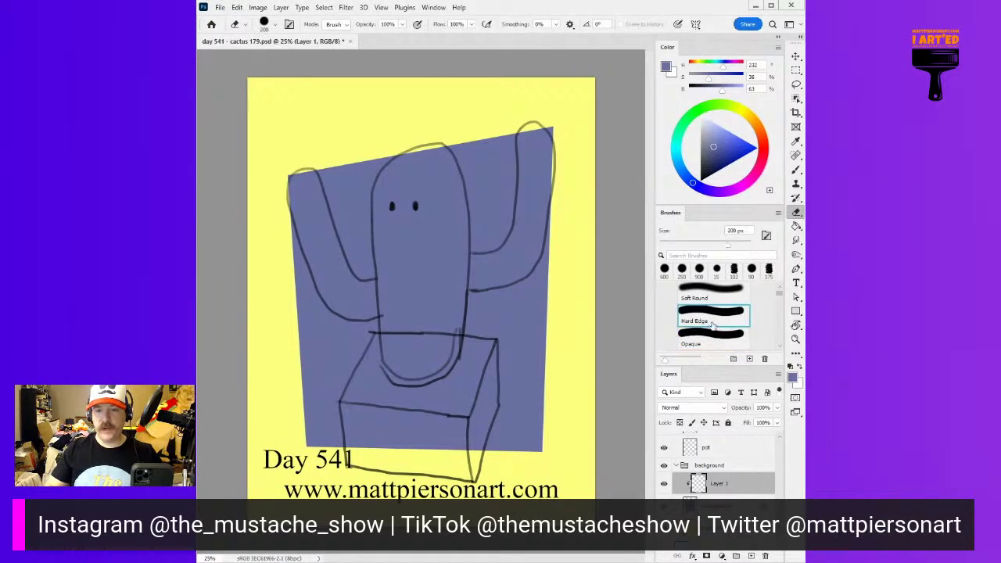
click(727, 165)
drag(490, 386, 510, 387)
drag(693, 182, 683, 174)
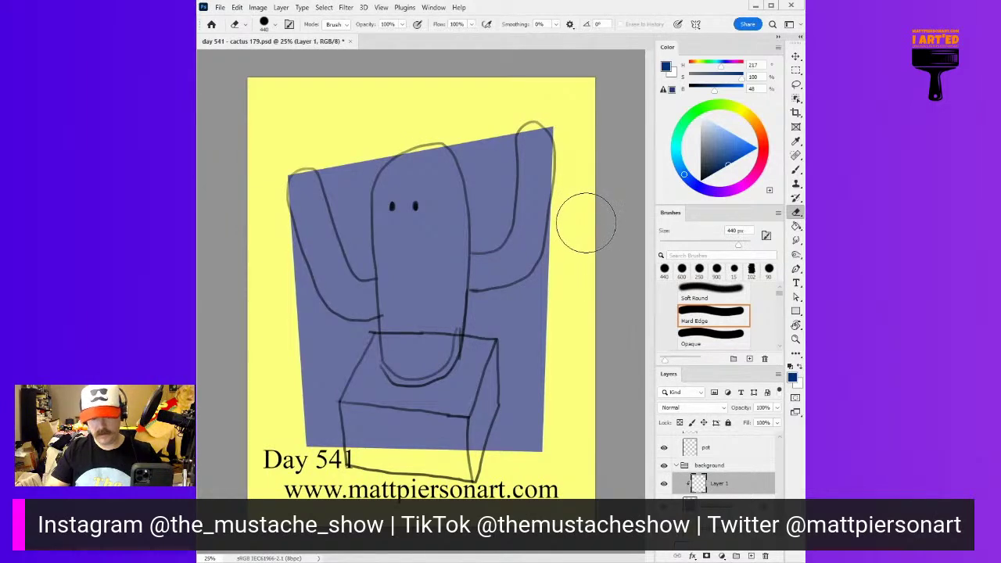
key(b)
drag(549, 141, 205, 245)
key(ctrl+z)
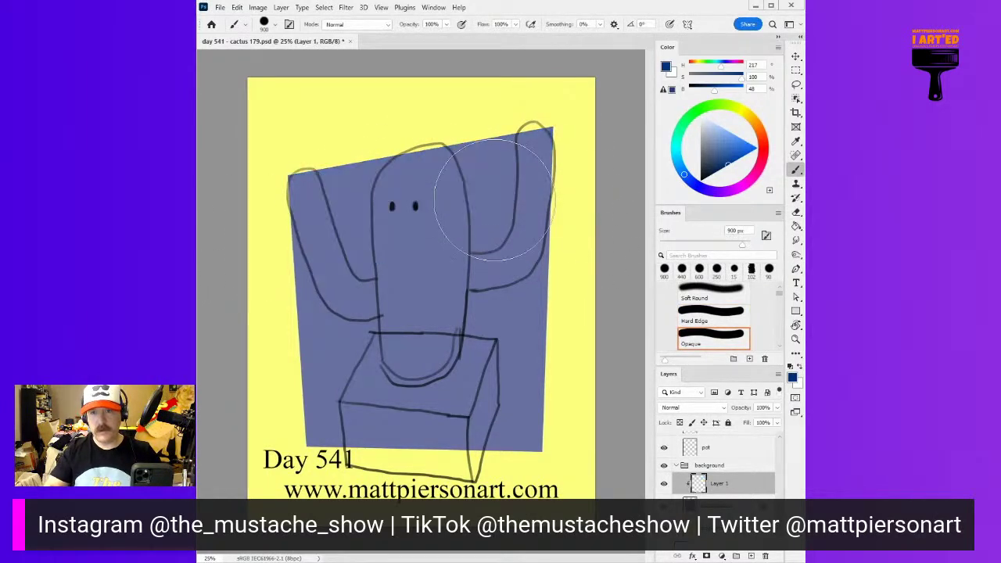
click(728, 146)
alt+drag(505, 196, 474, 208)
mouse_move(277, 221)
mouse_down()
mouse_move(542, 119)
mouse_move(226, 262)
mouse_up()
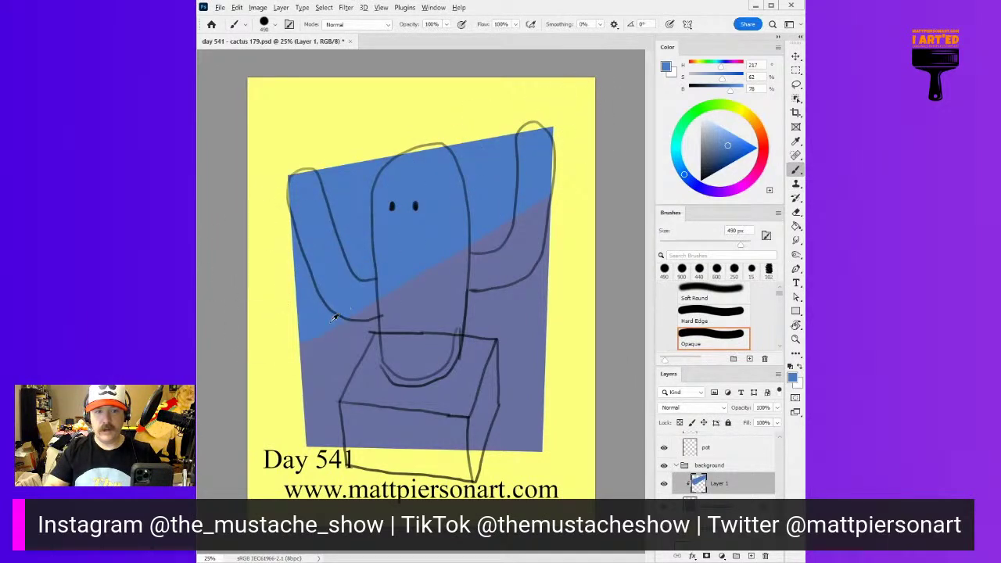
drag(602, 156, 269, 409)
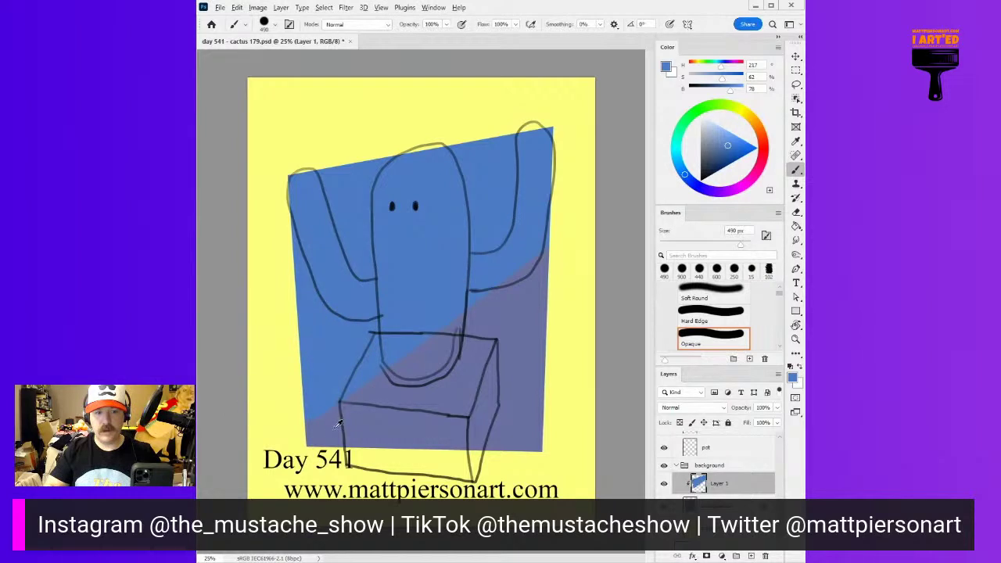
Undo the lowest bright blue stroke and blend the diagonal color edge with sampled mid blues using the Hard Edge brush at 522 px
click(731, 312)
key(ctrl+z)
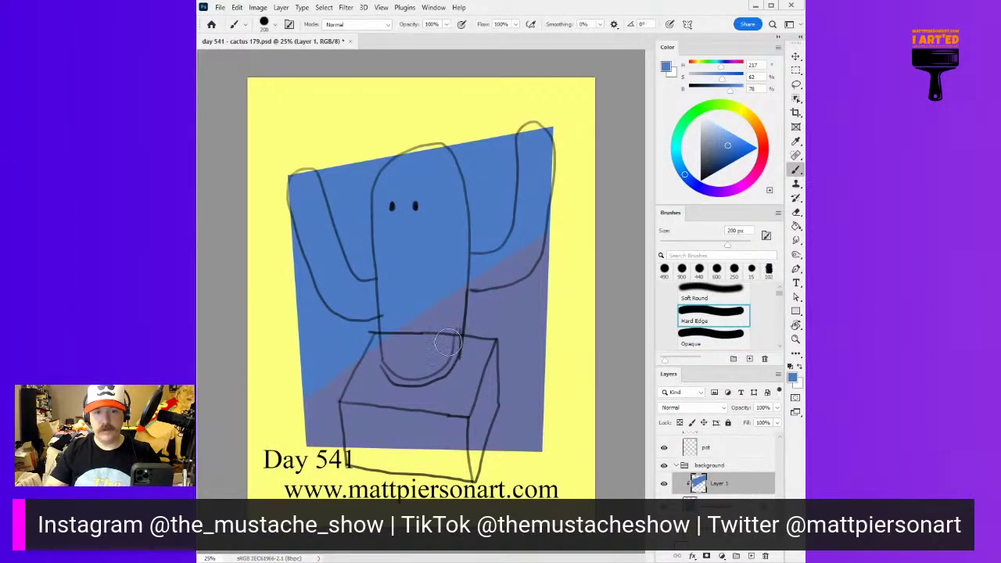
mouse_move(342, 359)
mouse_down()
mouse_move(377, 359)
mouse_move(590, 183)
mouse_up()
alt+click(353, 341)
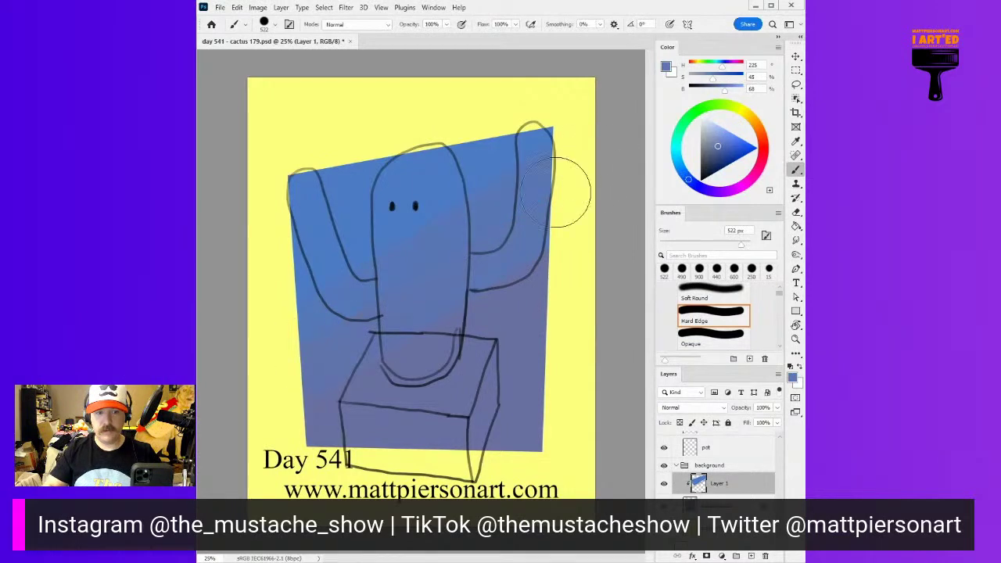
alt+click(332, 399)
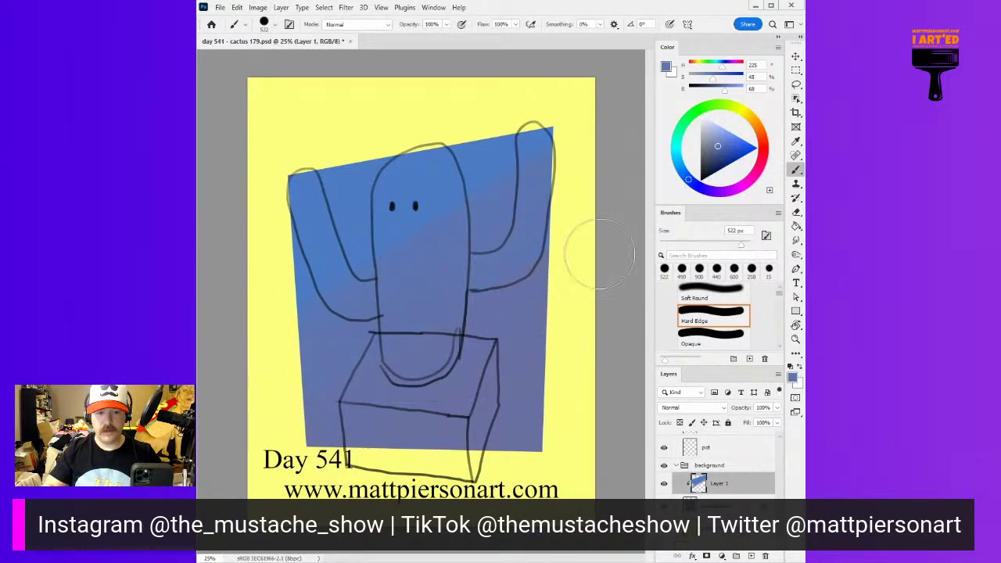
Paint diagonal dark blue bands across the lower-right corner of the shape, adding a sampled intermediate tone (H 230, S 56, B 51)
click(721, 169)
drag(572, 397, 485, 475)
drag(567, 384, 471, 465)
alt+click(524, 389)
drag(570, 340, 413, 468)
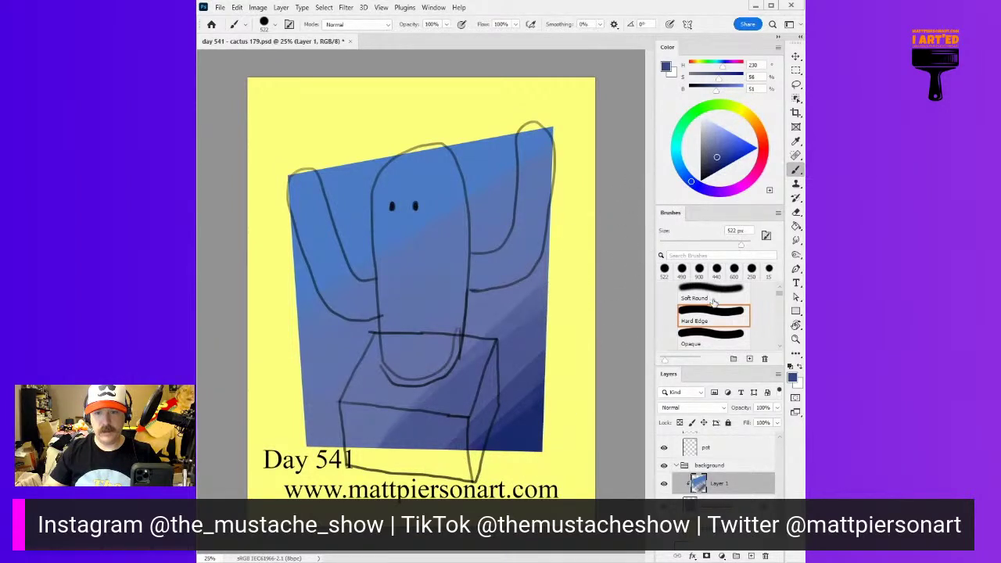
Soften the dark bands in the shape's lower-right area with sampled blues and the Soft Round brush at 419 px
key(comma)
alt+click(540, 303)
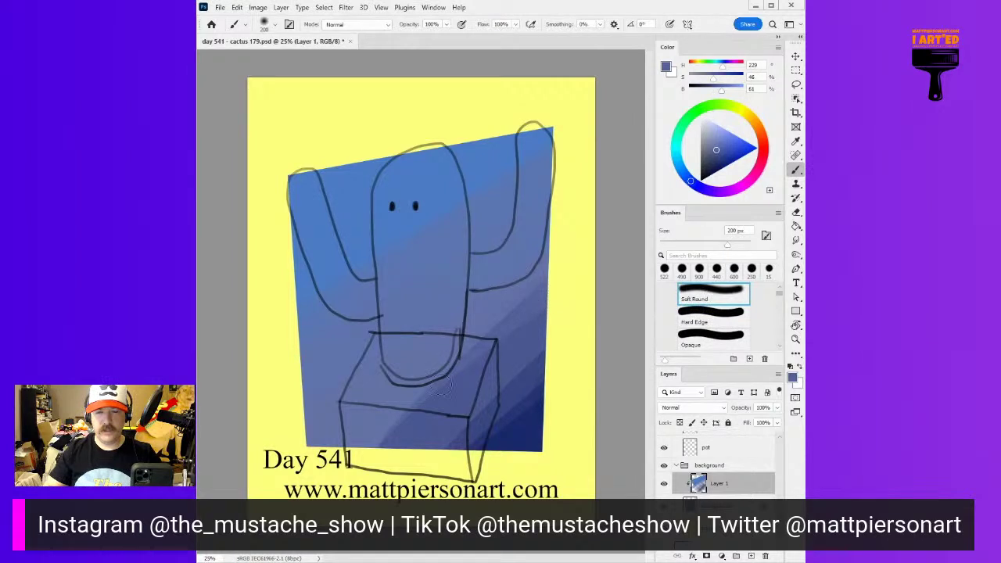
mouse_move(519, 317)
mouse_down()
mouse_move(511, 327)
mouse_move(538, 324)
mouse_up()
alt+click(536, 299)
drag(561, 268, 368, 440)
alt+click(531, 308)
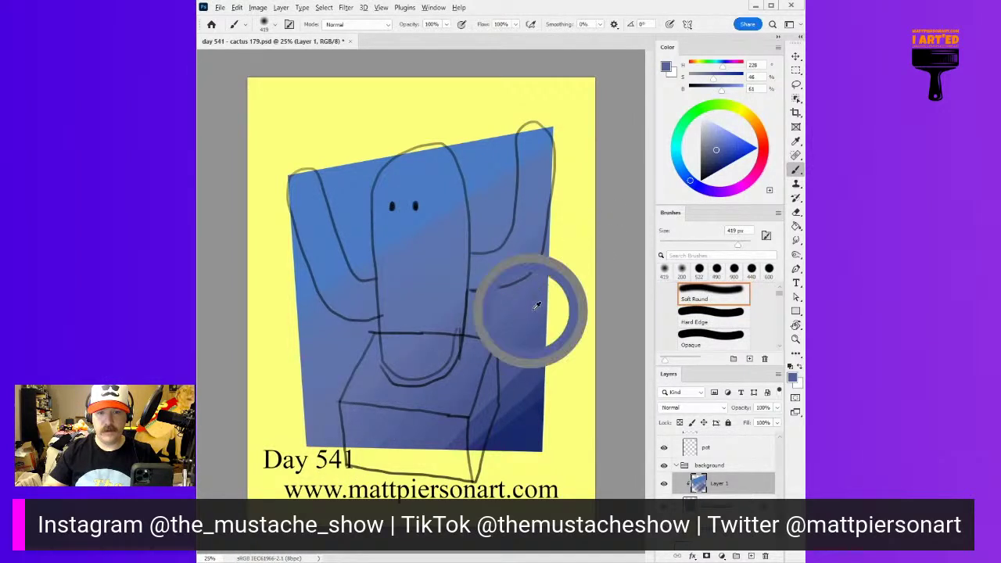
alt+click(534, 393)
mouse_move(533, 393)
mouse_down()
mouse_move(442, 438)
mouse_move(491, 410)
mouse_up()
drag(449, 444, 350, 483)
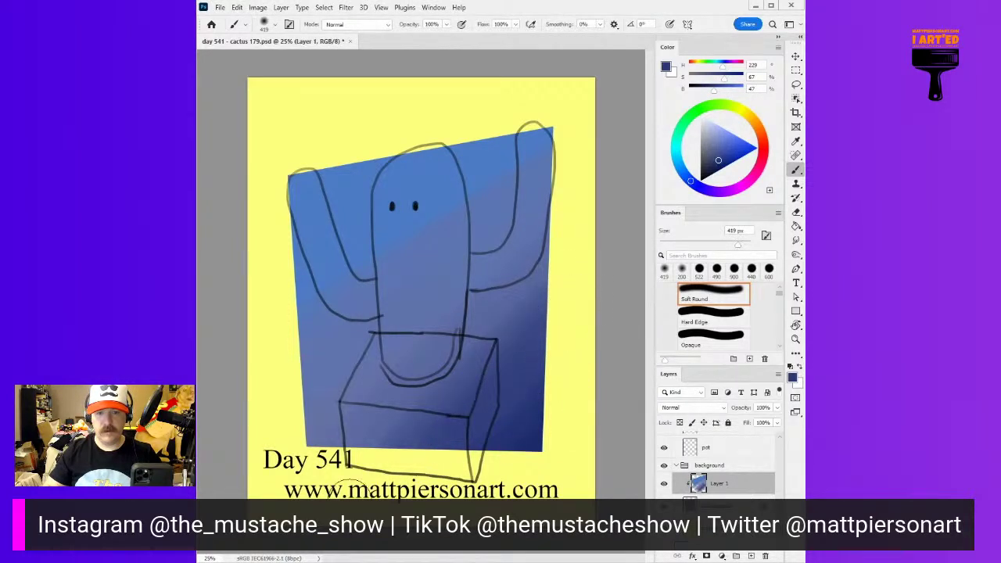
Smooth the gradient through the middle and upper areas of the shape by repeatedly sampling neighboring blues and brushing over the transitions
alt+click(528, 298)
alt+click(521, 249)
alt+click(495, 178)
alt+click(329, 323)
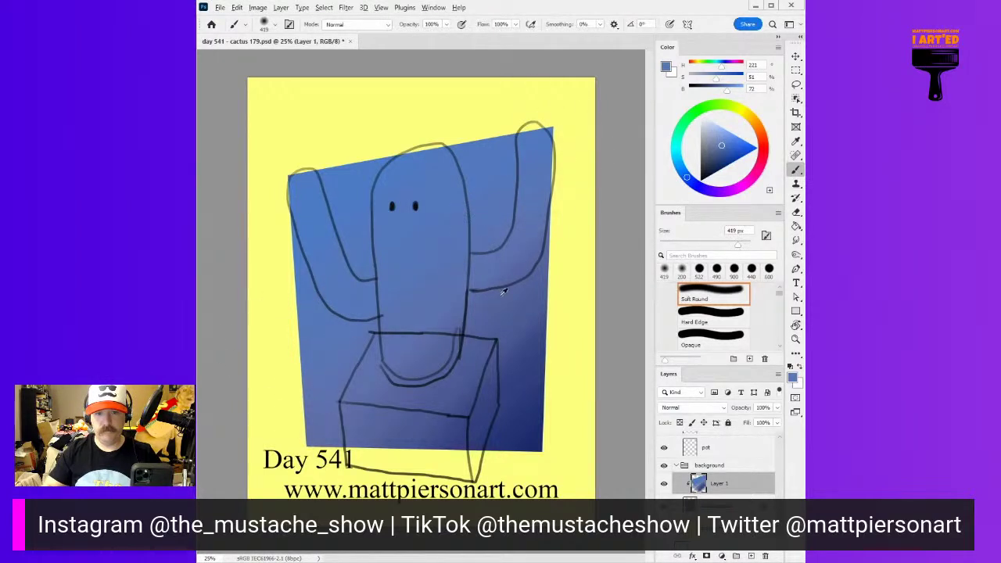
alt+click(333, 361)
alt+click(504, 305)
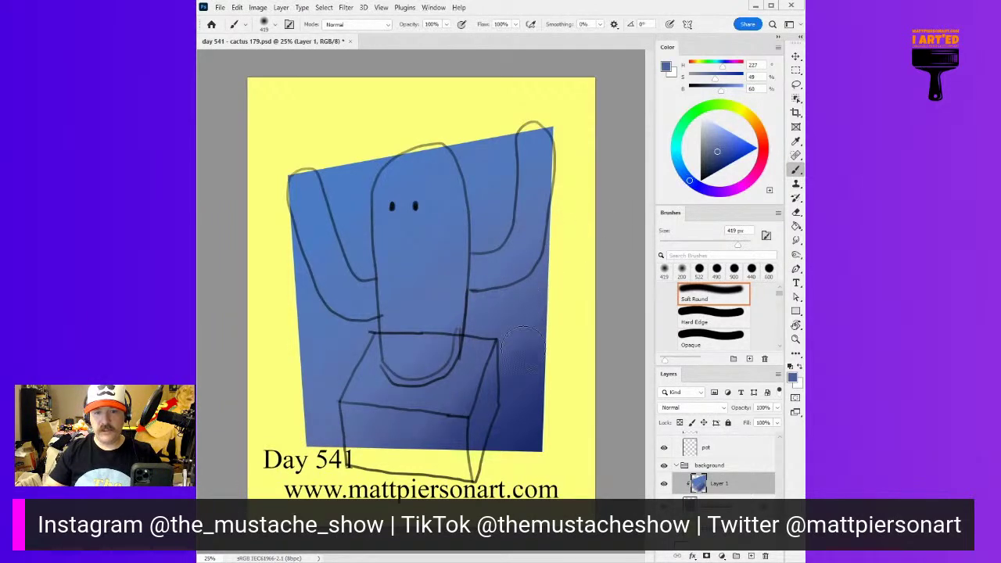
alt+click(546, 349)
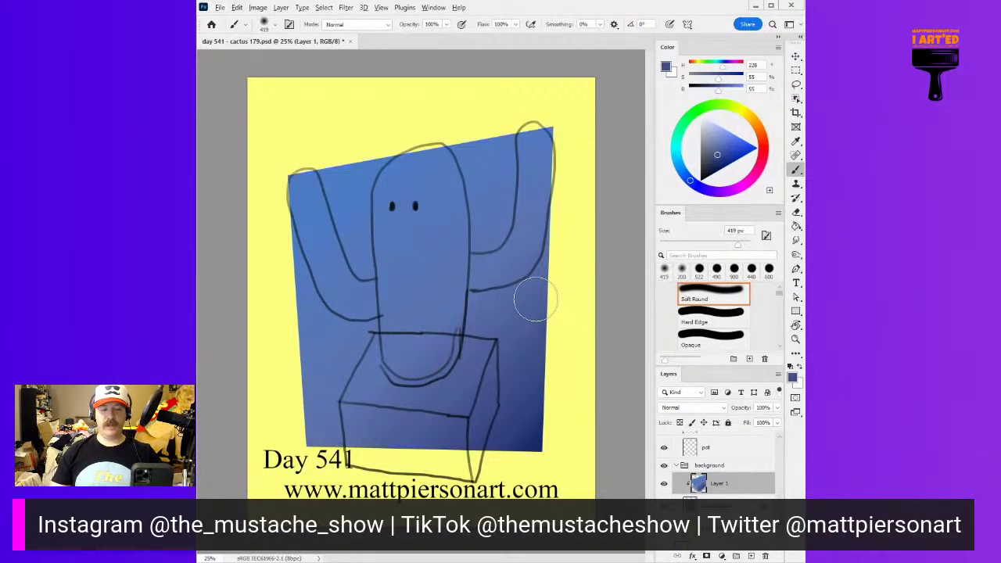
Paint a light blue highlight (H 228, S 36, B 100) along the shape's upper-left edge and blend it with the Soft Round brush at 608 px
click(722, 127)
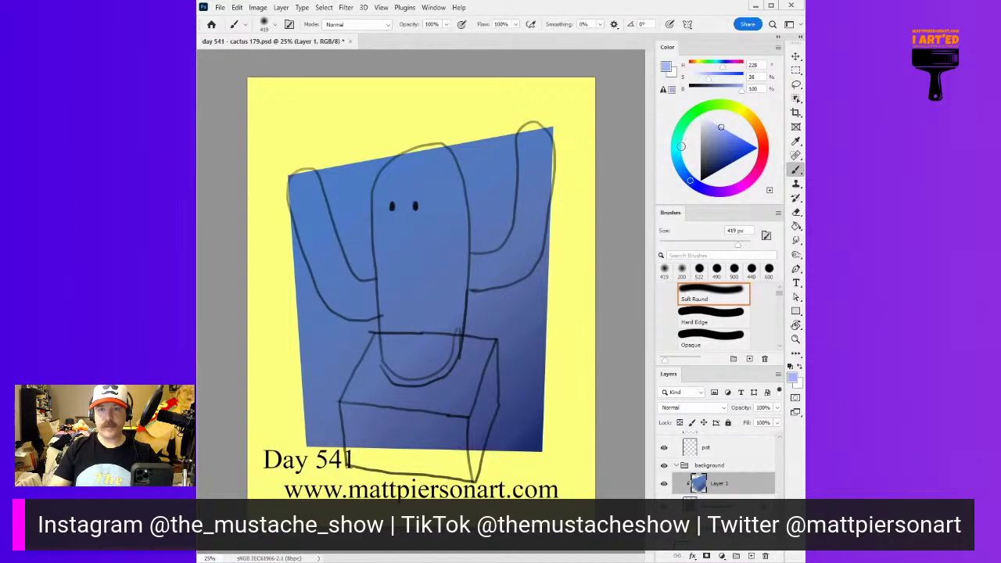
mouse_move(268, 217)
mouse_down()
mouse_move(423, 133)
mouse_move(305, 188)
mouse_up()
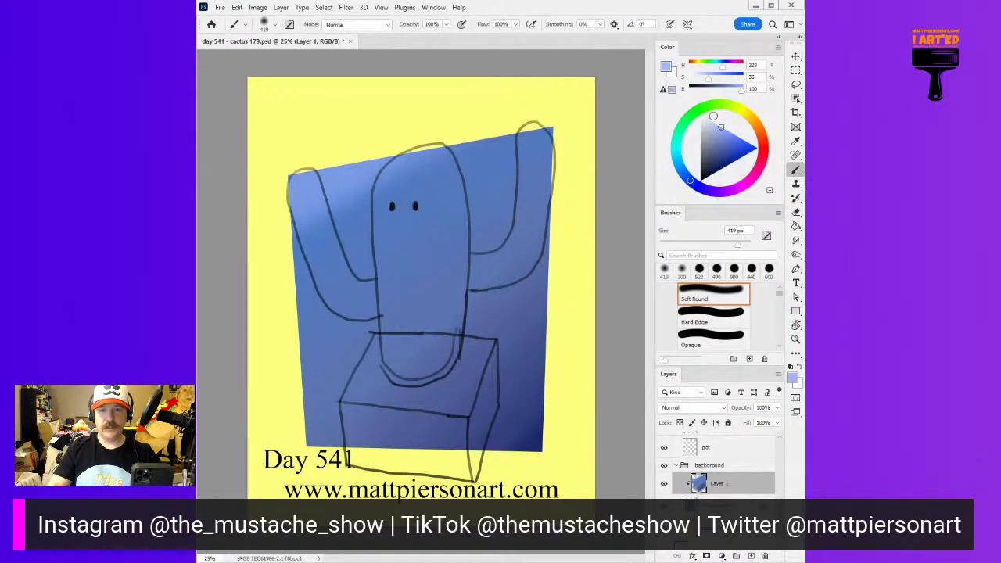
alt+right_click(406, 274)
mouse_move(268, 223)
mouse_down()
mouse_move(345, 177)
mouse_move(513, 109)
mouse_up()
alt+click(349, 202)
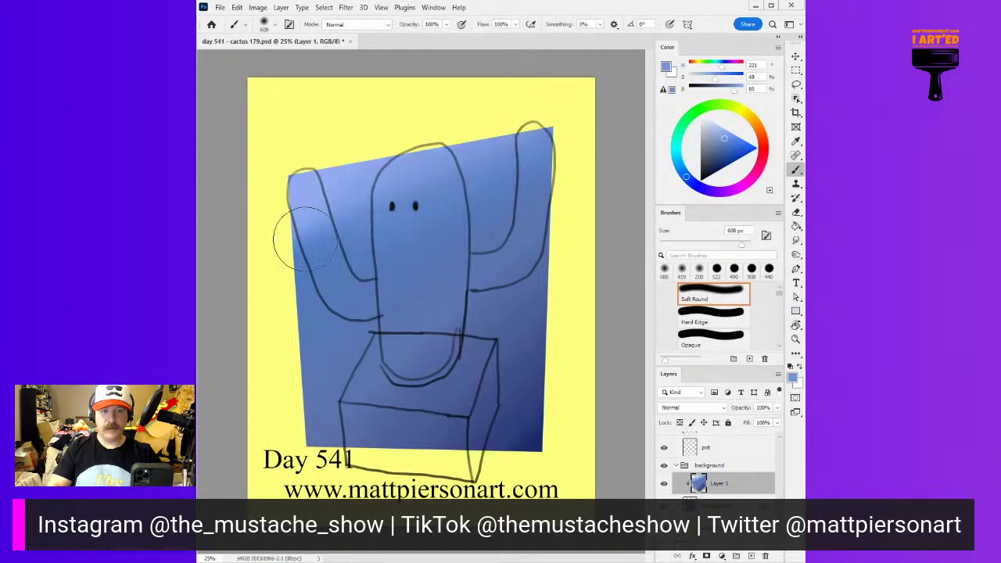
alt+click(349, 202)
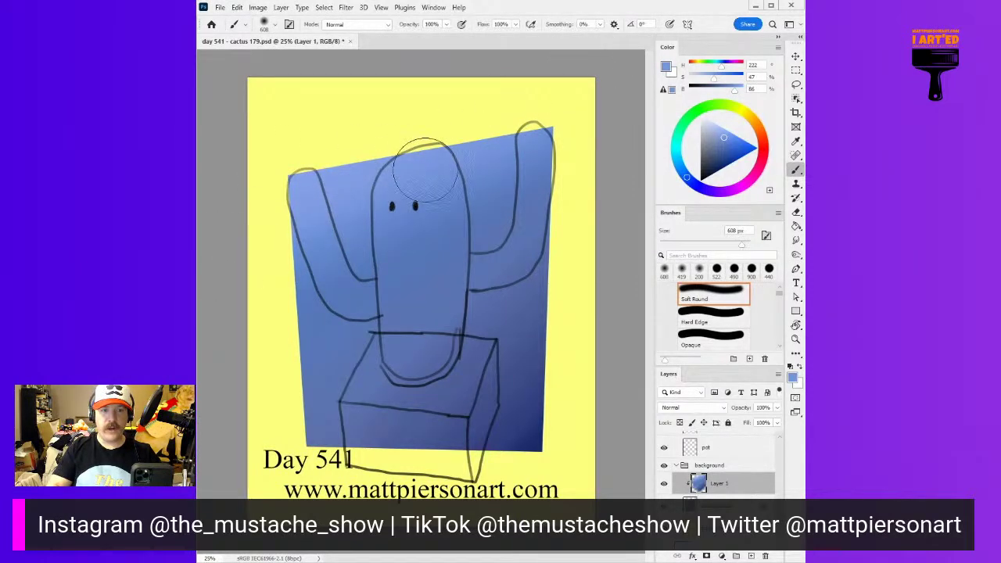
alt+click(367, 251)
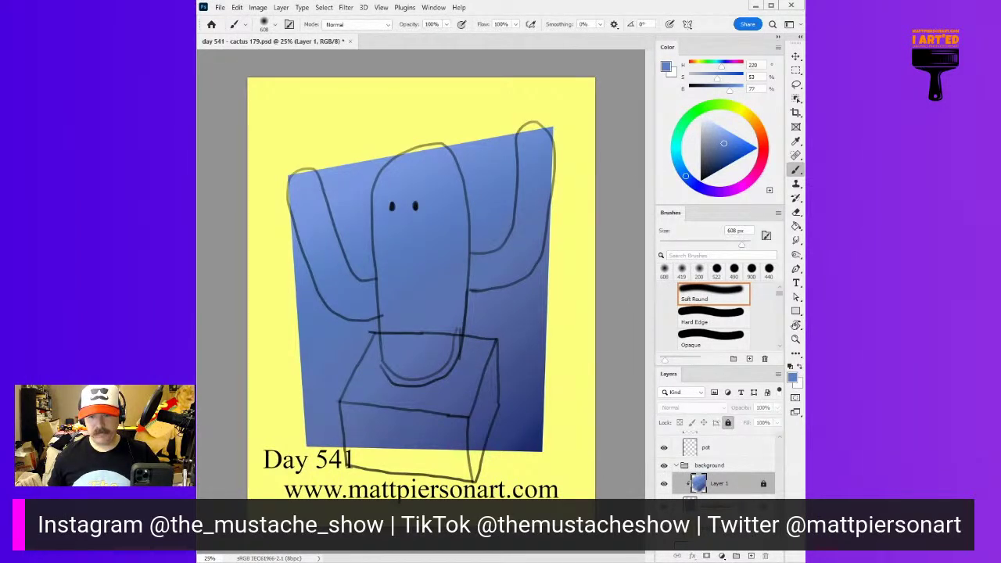
Lock Layer 1 and the background color layer
click(728, 423)
click(719, 519)
click(728, 423)
scroll(723, 472, up, 2)
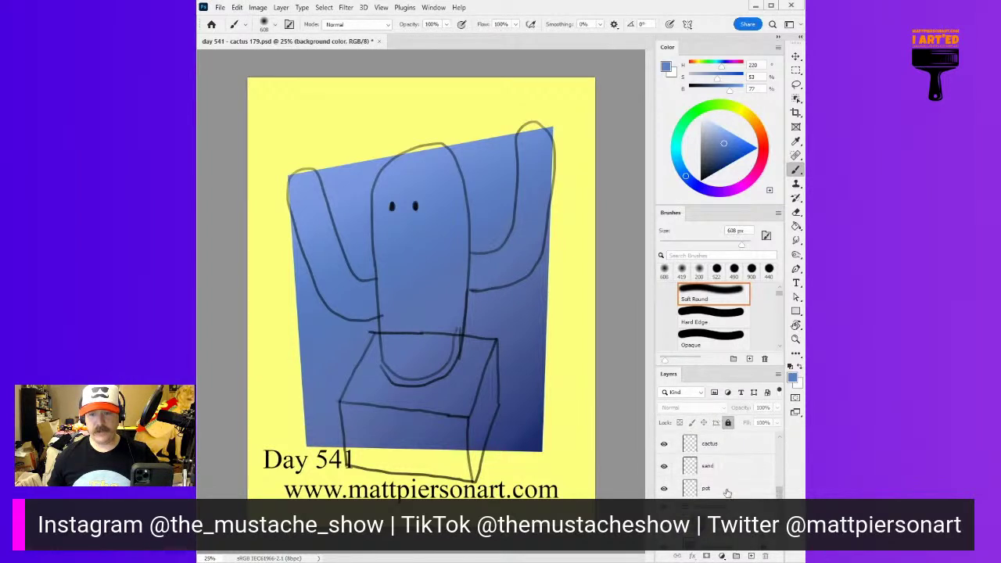
On the pot layer, cover the sketched box with brown (H 22, S 86, B 51) using the Opaque brush at 369 px
click(728, 493)
click(730, 334)
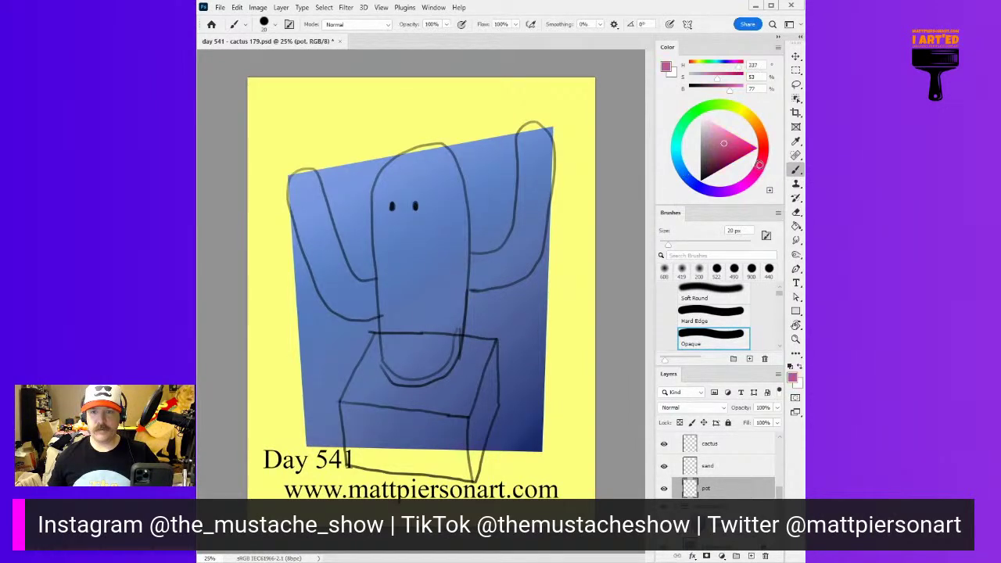
click(741, 148)
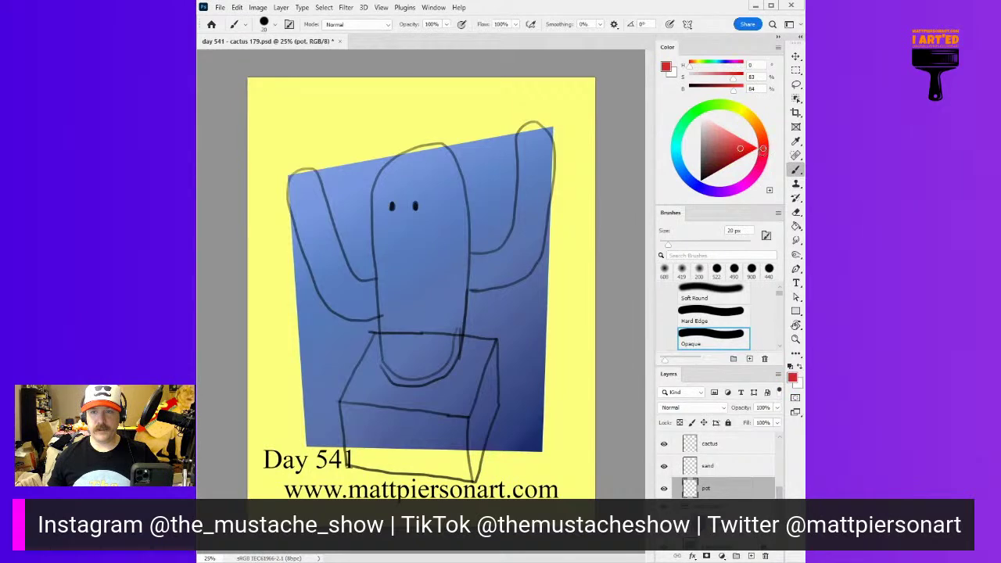
drag(750, 148, 736, 160)
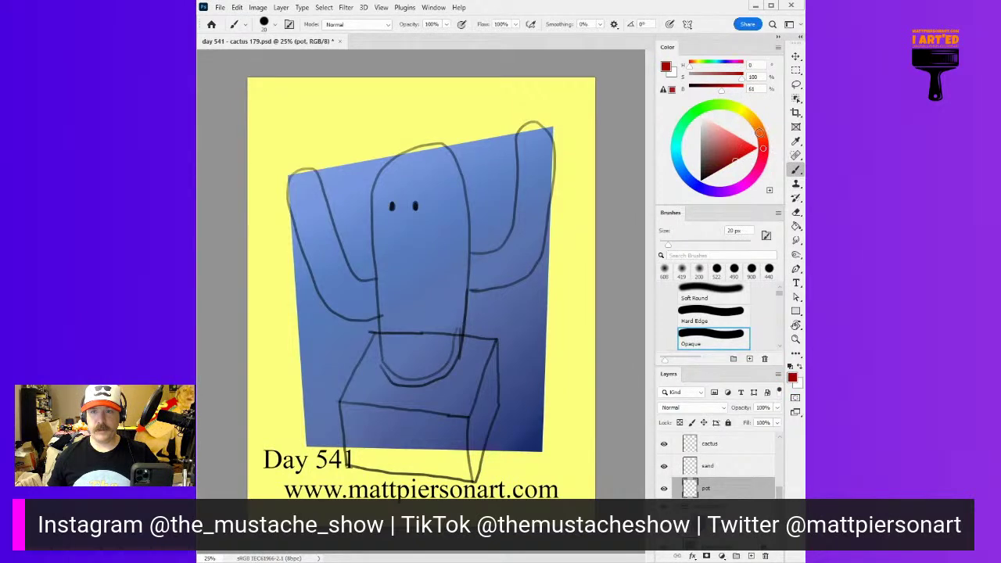
click(760, 132)
click(725, 162)
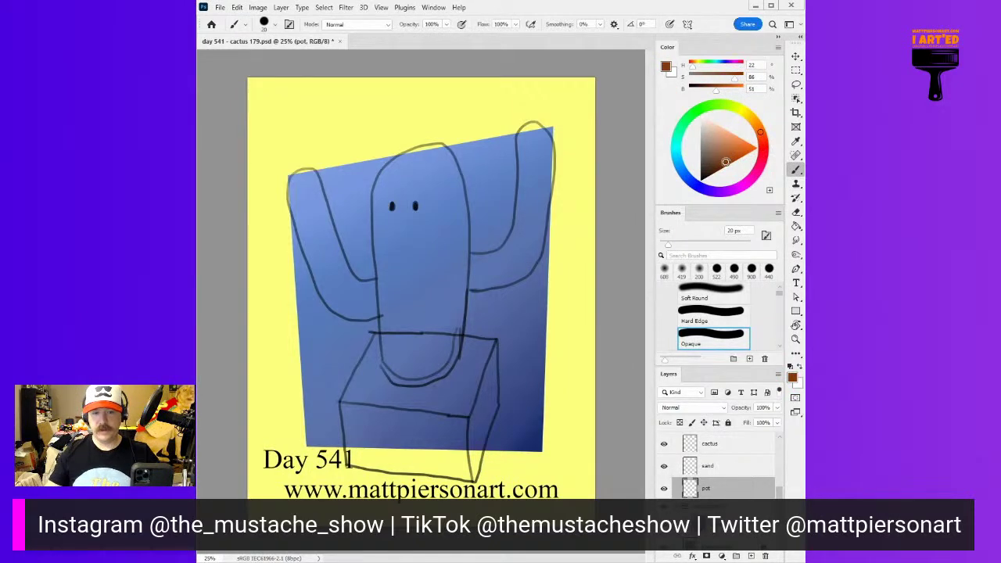
alt+right_click(444, 369)
mouse_move(351, 360)
mouse_down()
mouse_move(355, 443)
mouse_move(363, 378)
mouse_move(383, 473)
mouse_move(415, 332)
mouse_move(442, 342)
mouse_move(446, 409)
mouse_move(471, 460)
mouse_move(481, 360)
mouse_up()
Erase the brown overspill outside the sketched box on the pot layer using the Opaque eraser at 400 px
key(e)
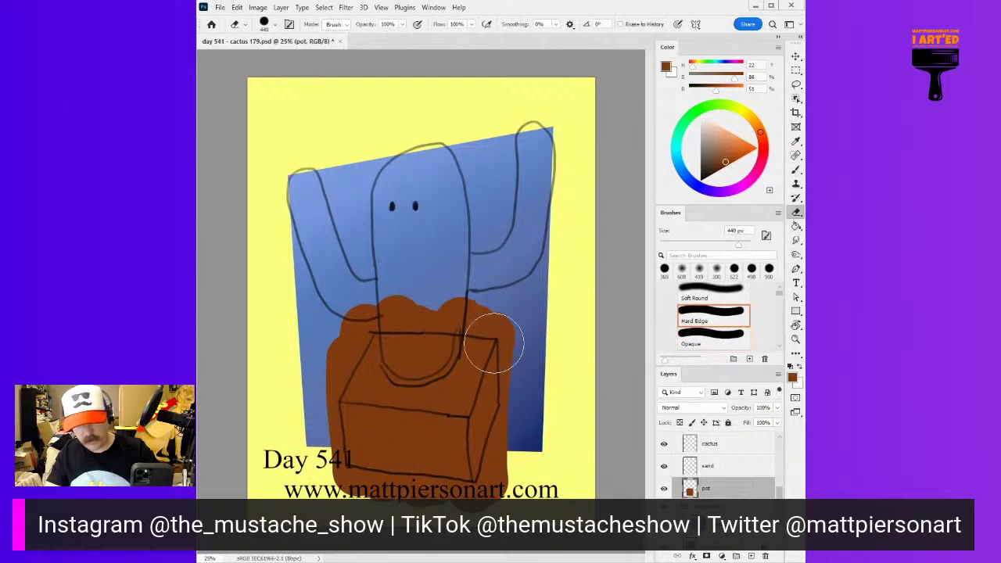
mouse_move(412, 308)
mouse_down()
mouse_move(359, 301)
mouse_move(419, 300)
mouse_up()
key(ctrl+z)
click(711, 336)
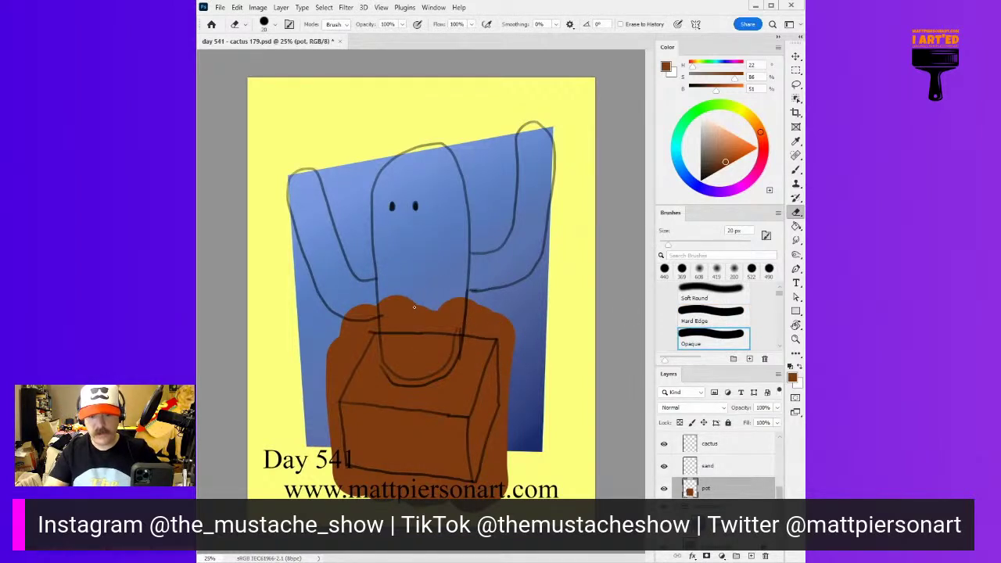
key(bracketright)
key(bracketright)
key(bracketright)
key(bracketright)
key(bracketright)
key(bracketright)
key(bracketright)
key(bracketright)
key(bracketright)
key(bracketright)
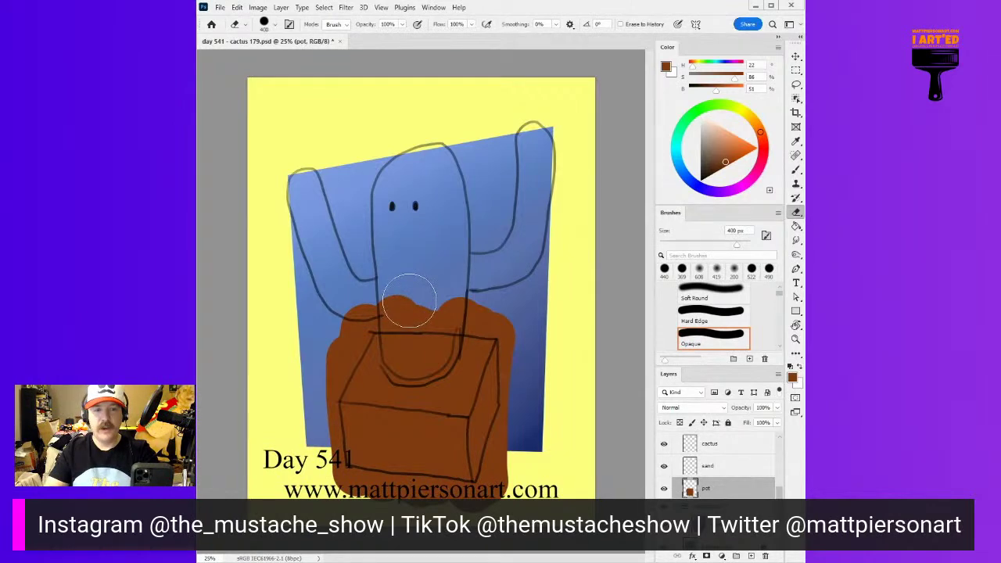
mouse_move(377, 294)
mouse_down()
mouse_move(403, 302)
mouse_move(362, 302)
mouse_move(501, 312)
mouse_move(554, 331)
mouse_move(524, 325)
mouse_move(519, 448)
mouse_move(529, 437)
mouse_move(528, 410)
mouse_move(481, 489)
mouse_up()
drag(332, 481, 438, 491)
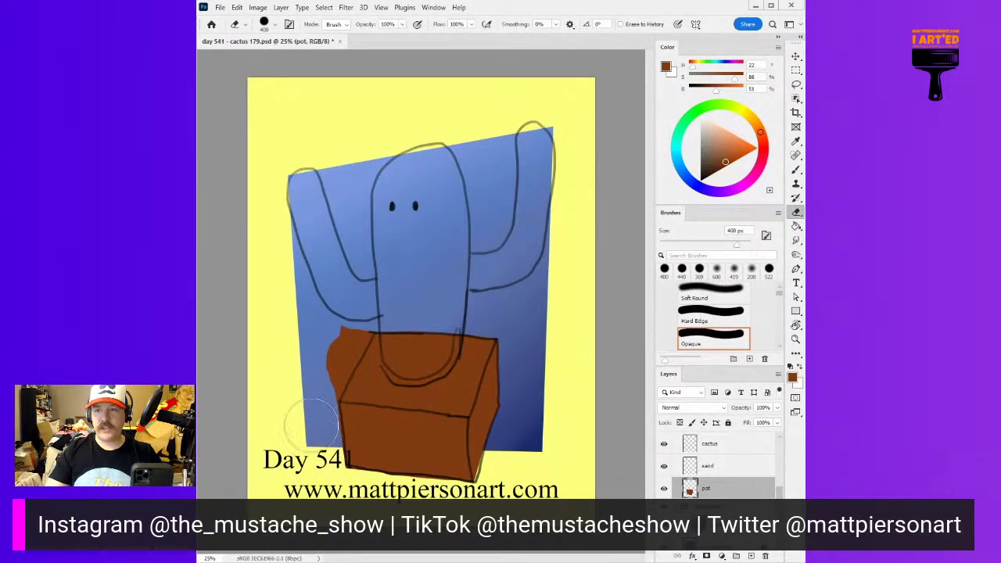
mouse_move(316, 368)
mouse_down()
mouse_move(320, 391)
mouse_move(348, 317)
mouse_up()
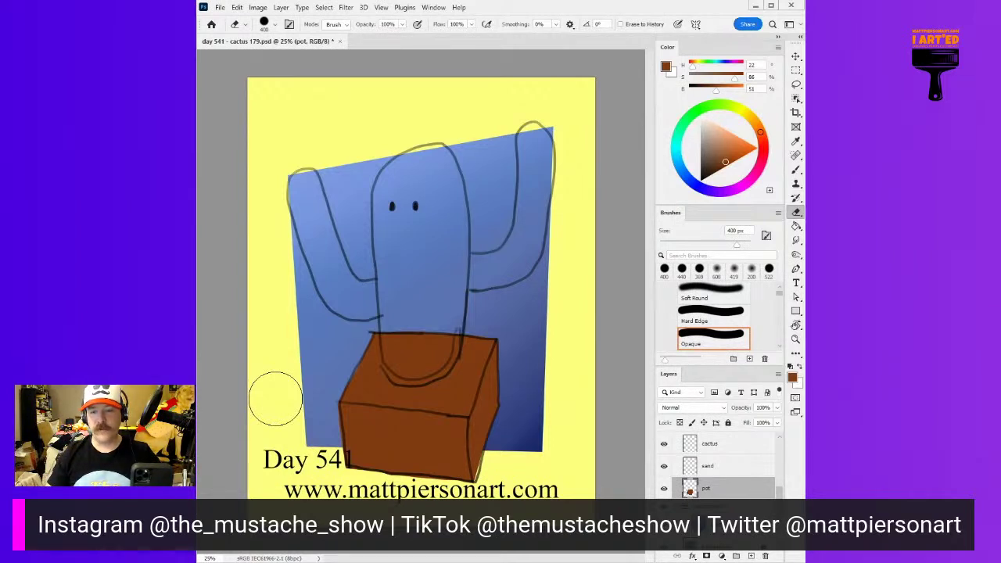
On the sand layer, cover the box's top face with sandy yellow (H 51, S 66, B 72) using the Opaque brush
click(718, 472)
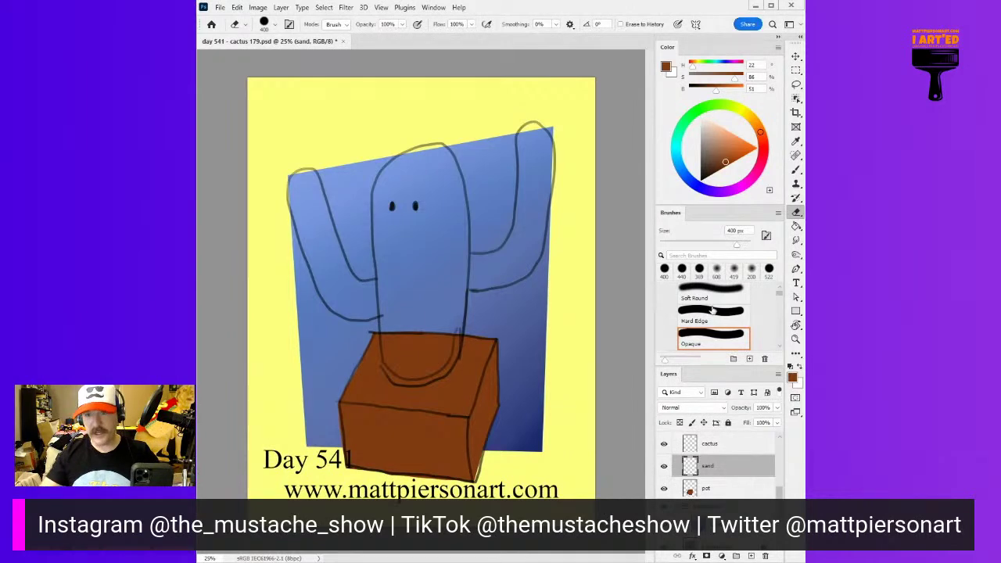
click(747, 115)
click(726, 149)
key(b)
mouse_move(389, 354)
mouse_down()
mouse_move(387, 332)
mouse_move(364, 398)
mouse_move(456, 407)
mouse_move(477, 346)
mouse_move(414, 367)
mouse_up()
Erase the edges of the sand with the 400 px eraser, leaving a brown rim around the pot's opening
key(r)
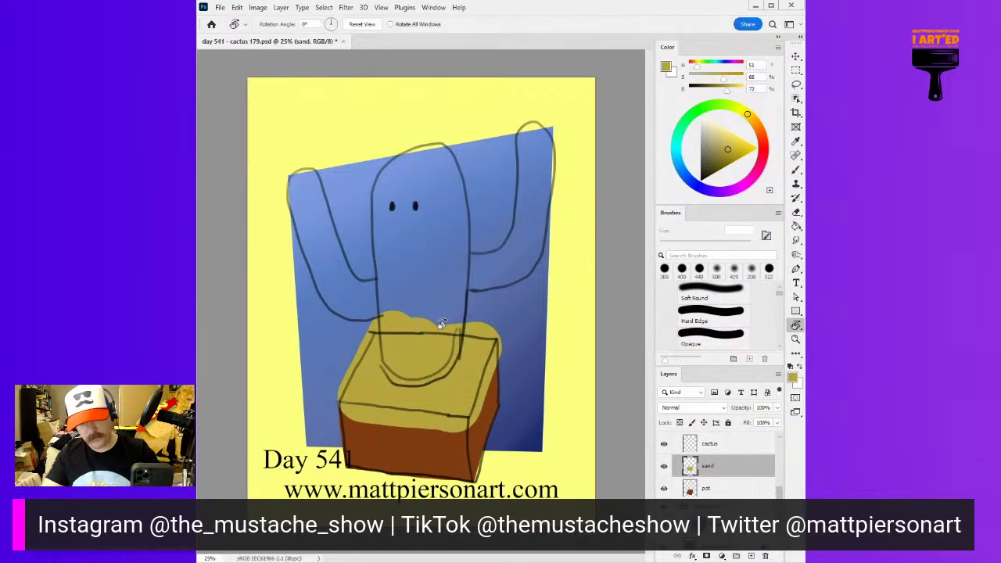
mouse_move(433, 316)
mouse_down()
mouse_move(381, 313)
mouse_move(507, 322)
mouse_move(522, 333)
mouse_move(504, 381)
mouse_up()
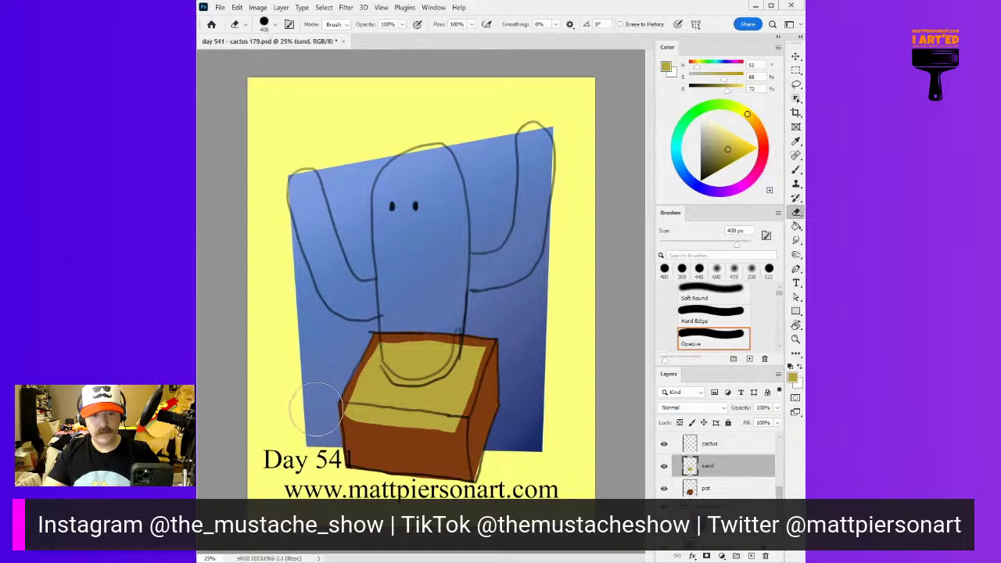
mouse_move(308, 420)
mouse_down()
mouse_move(336, 413)
mouse_move(360, 426)
mouse_move(463, 435)
mouse_up()
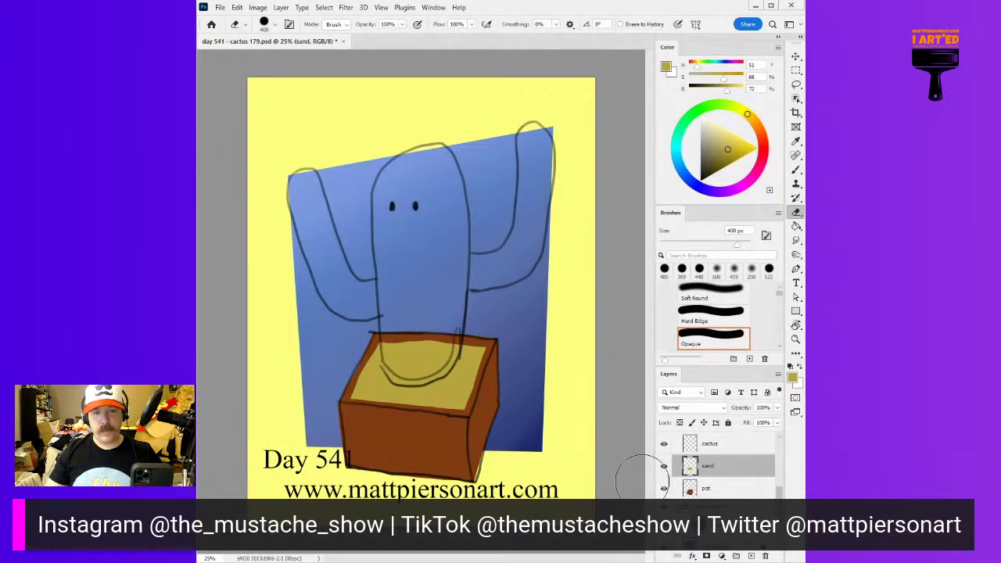
On the cactus layer, fill the sketched trunk with green (H 84, S 70, B 62) using the Opaque brush at 369 px
click(714, 445)
key(b)
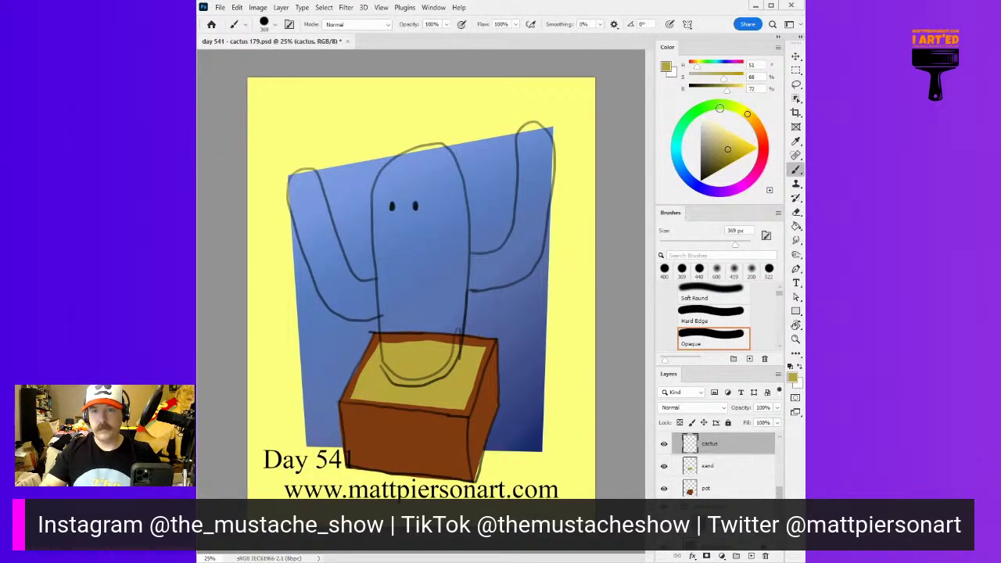
drag(720, 149, 726, 154)
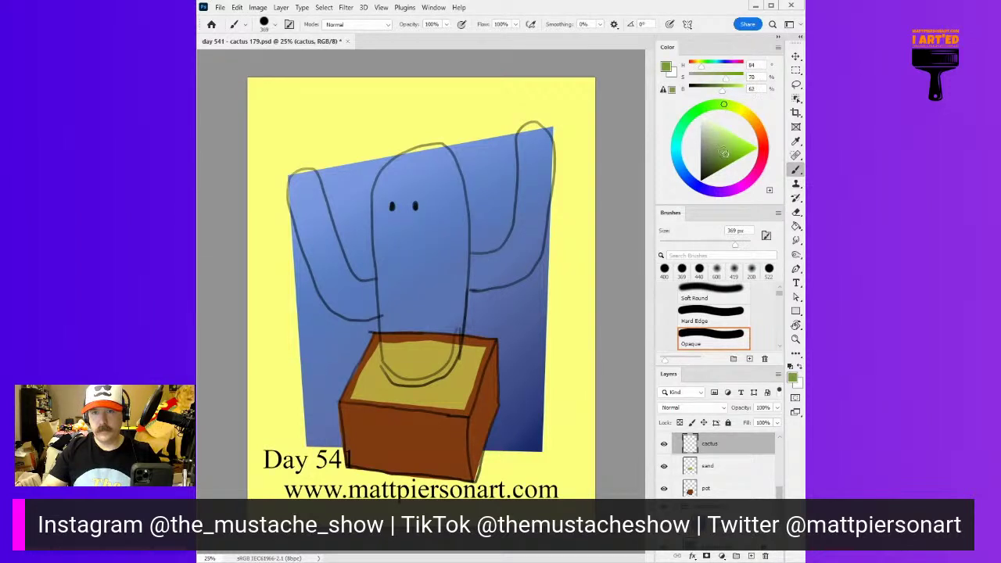
drag(413, 193, 409, 335)
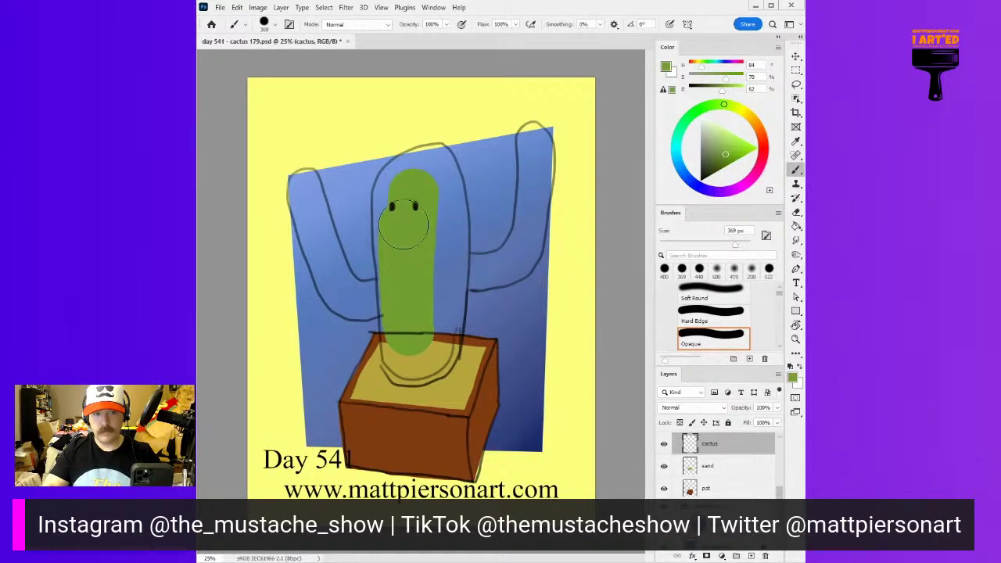
mouse_move(413, 172)
mouse_down()
mouse_move(398, 201)
mouse_move(395, 179)
mouse_move(429, 163)
mouse_move(440, 194)
mouse_move(438, 336)
mouse_up()
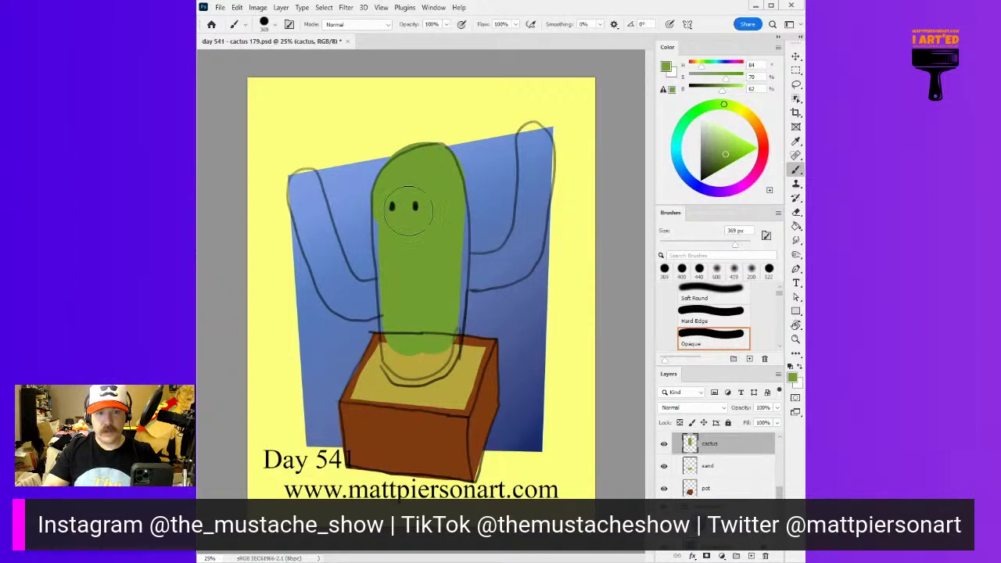
mouse_move(395, 227)
mouse_down()
mouse_move(404, 344)
mouse_move(411, 358)
mouse_move(432, 358)
mouse_move(443, 309)
mouse_move(436, 184)
mouse_up()
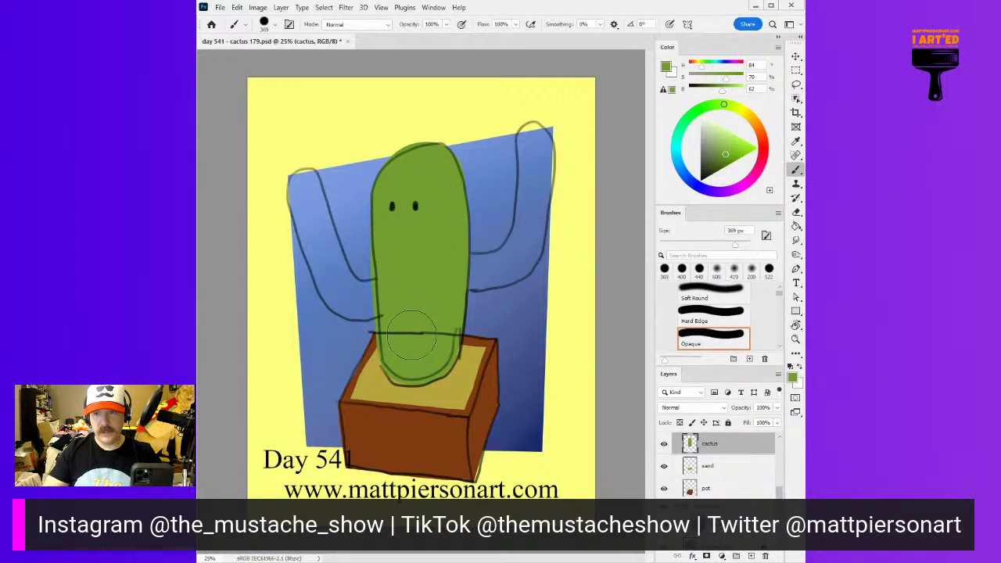
mouse_move(402, 341)
mouse_down()
mouse_move(413, 344)
mouse_move(397, 364)
mouse_move(410, 359)
mouse_up()
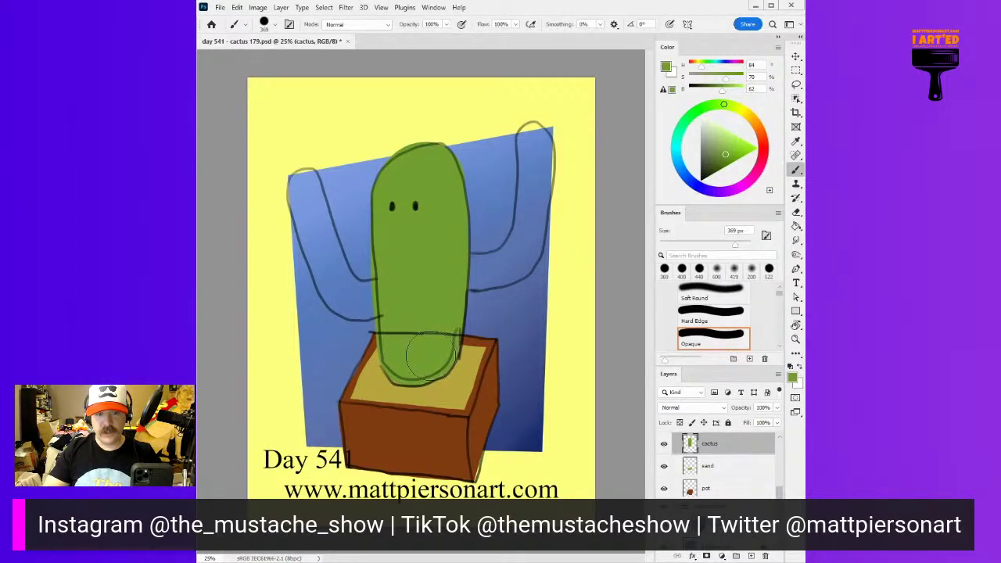
Fill both raised cactus arms with the same green using the Opaque brush at 175 px
key(p)
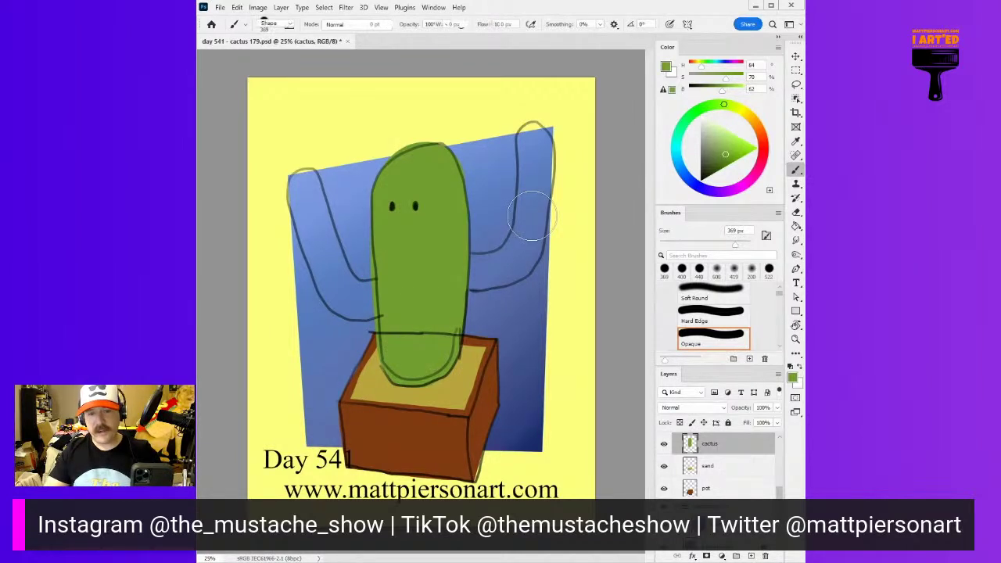
key(b)
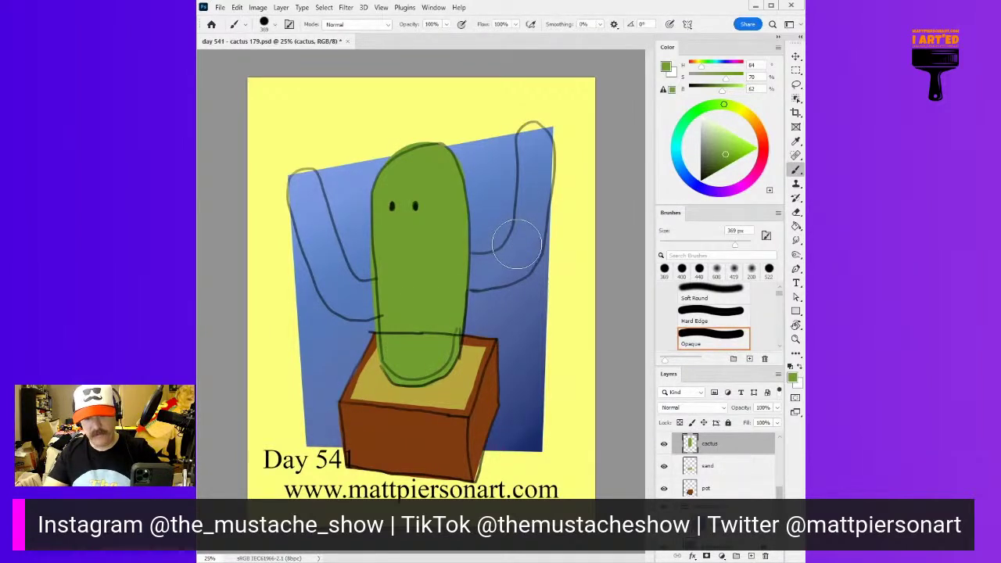
key(bracketleft)
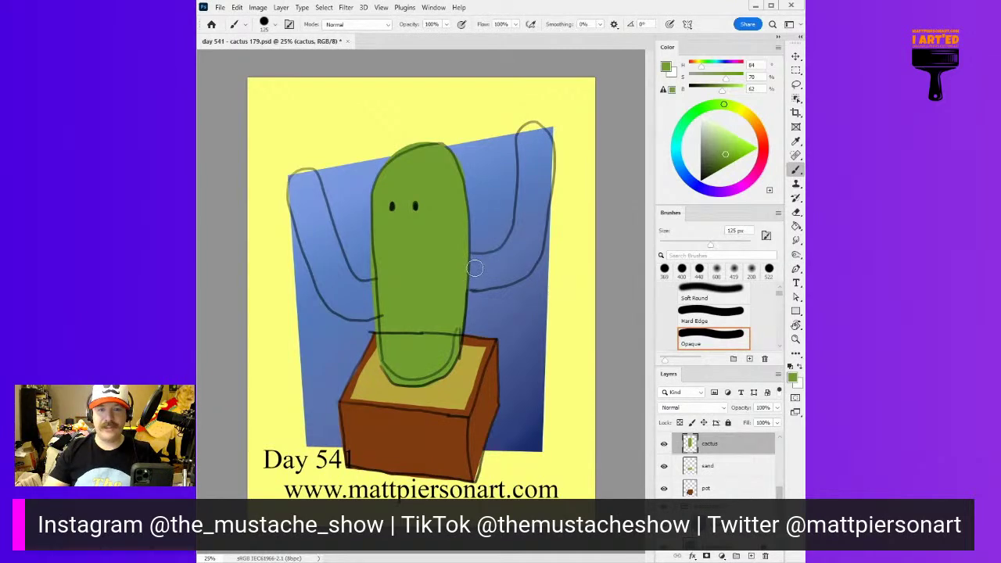
drag(498, 258, 500, 252)
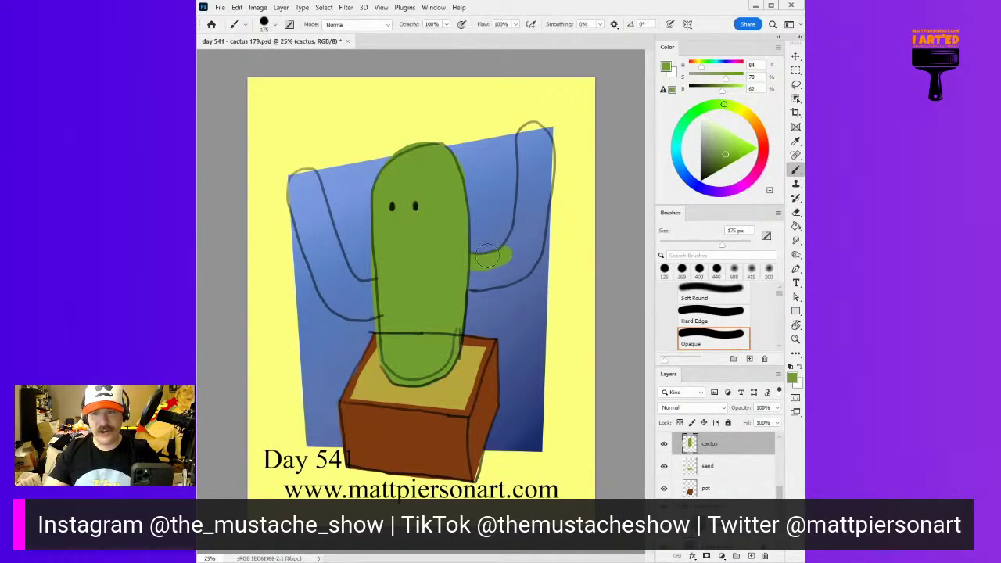
mouse_move(487, 266)
mouse_down()
mouse_move(513, 249)
mouse_move(529, 137)
mouse_move(542, 173)
mouse_move(526, 251)
mouse_move(497, 273)
mouse_move(462, 280)
mouse_up()
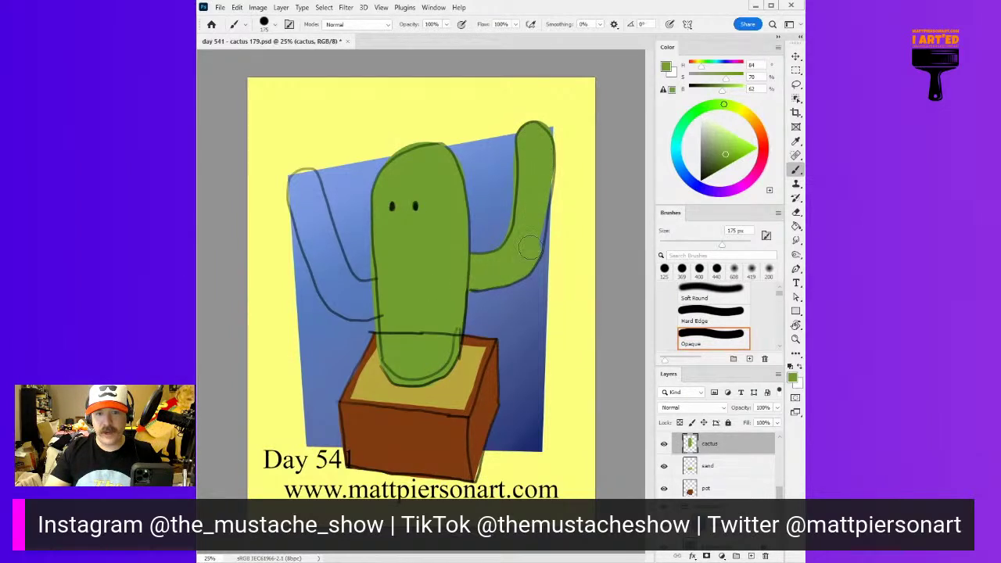
mouse_move(537, 211)
mouse_down()
mouse_move(546, 160)
mouse_move(533, 146)
mouse_up()
mouse_move(369, 296)
mouse_down()
mouse_move(334, 261)
mouse_move(302, 171)
mouse_move(297, 196)
mouse_move(324, 270)
mouse_move(361, 306)
mouse_up()
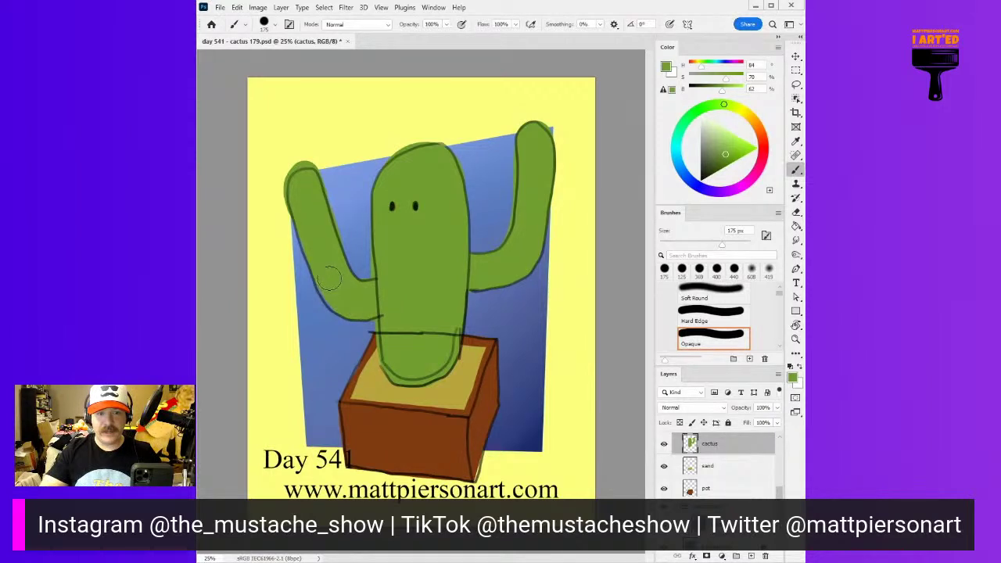
drag(324, 272, 345, 305)
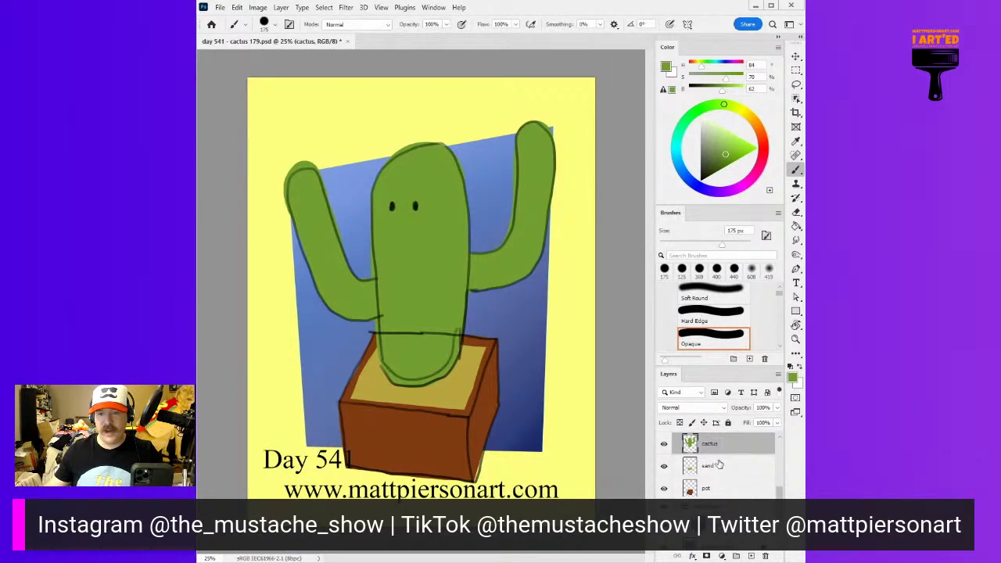
Select the pot layer and hide the line work layer
click(730, 495)
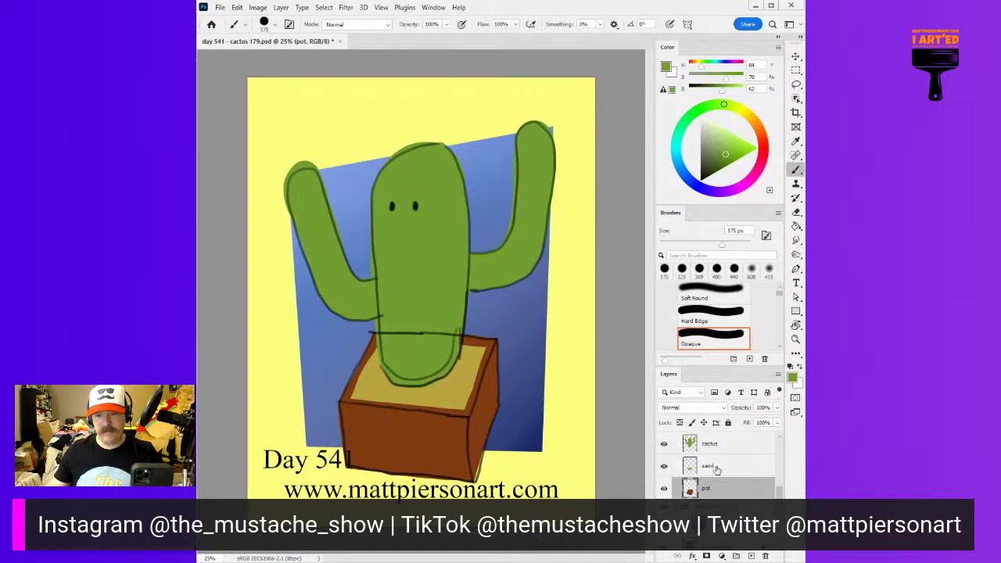
scroll(719, 480, up, 2)
scroll(665, 451, up, 1)
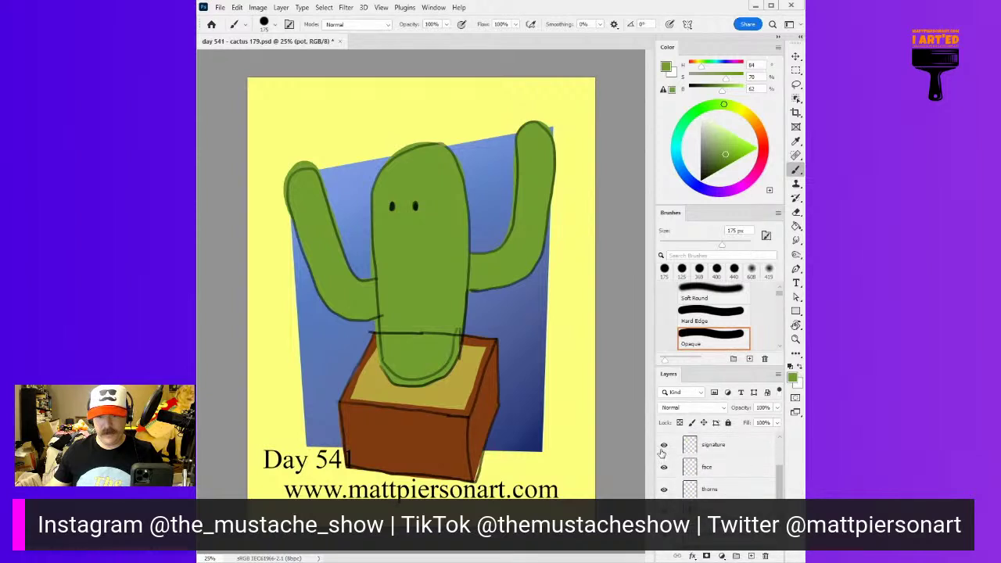
scroll(667, 469, up, 2)
click(664, 464)
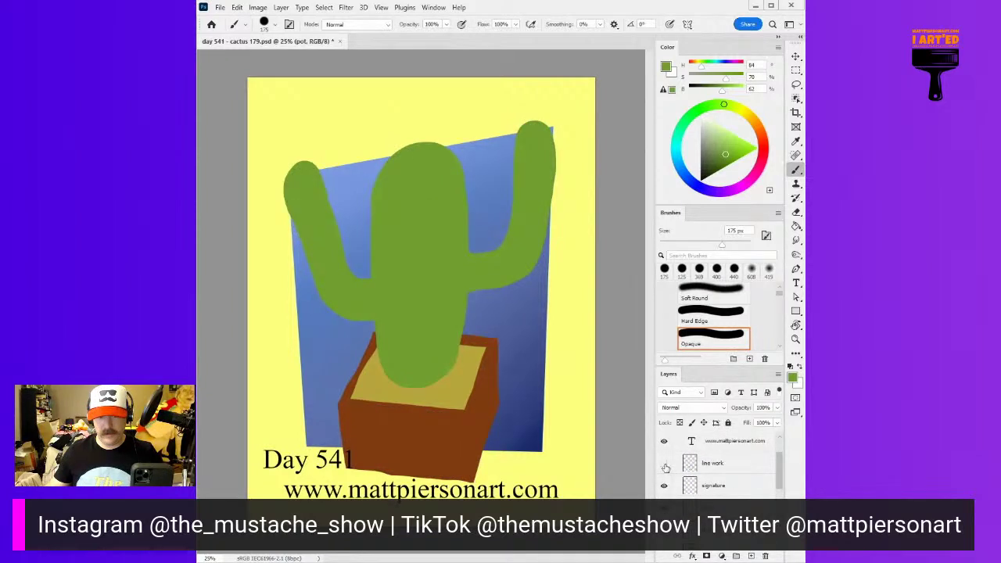
Add a new layer clipped to the pot layer and choose the Sampled Brush 13 9 texture brush
scroll(739, 486, down, 4)
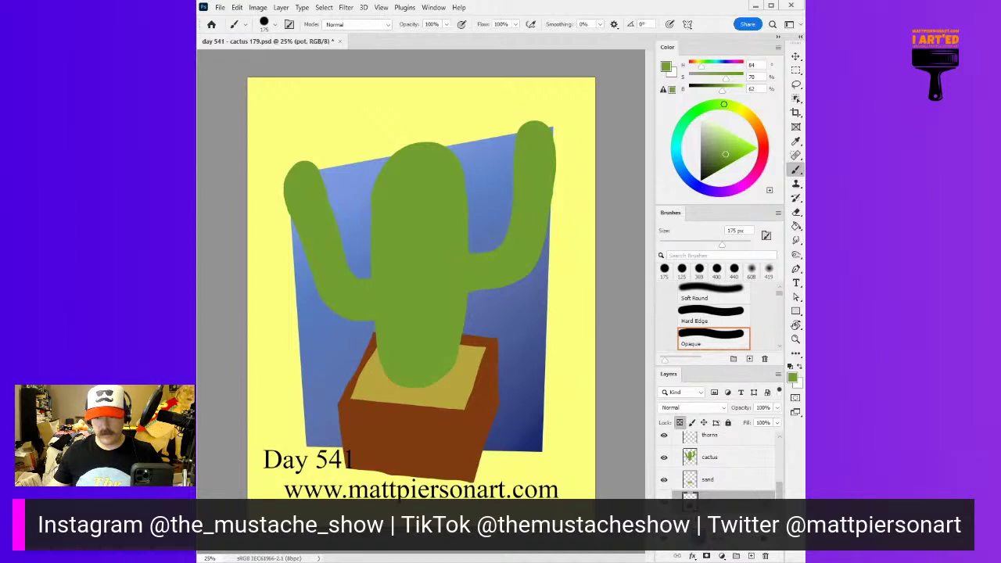
key(ctrl+alt+shift+n)
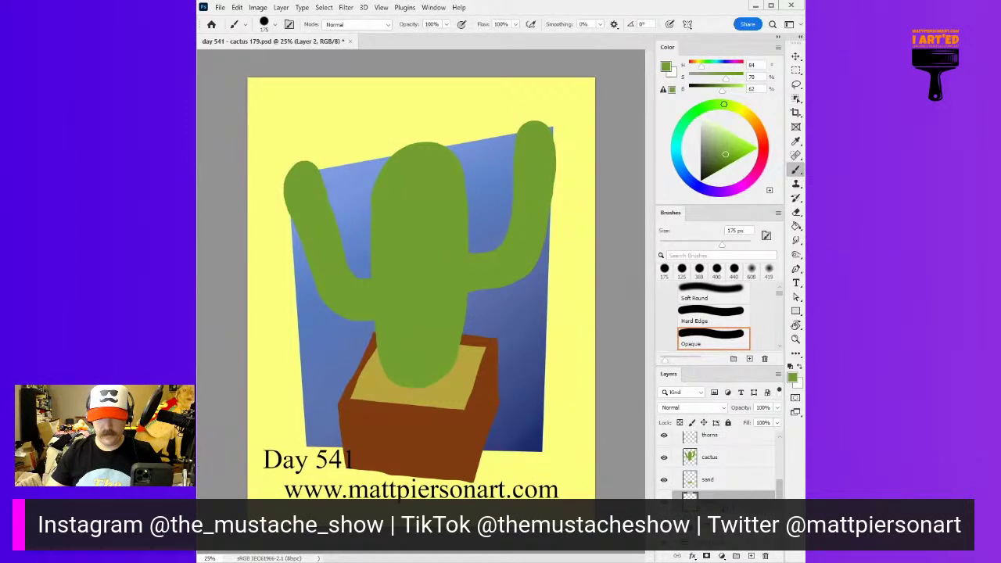
scroll(780, 290, up, 2)
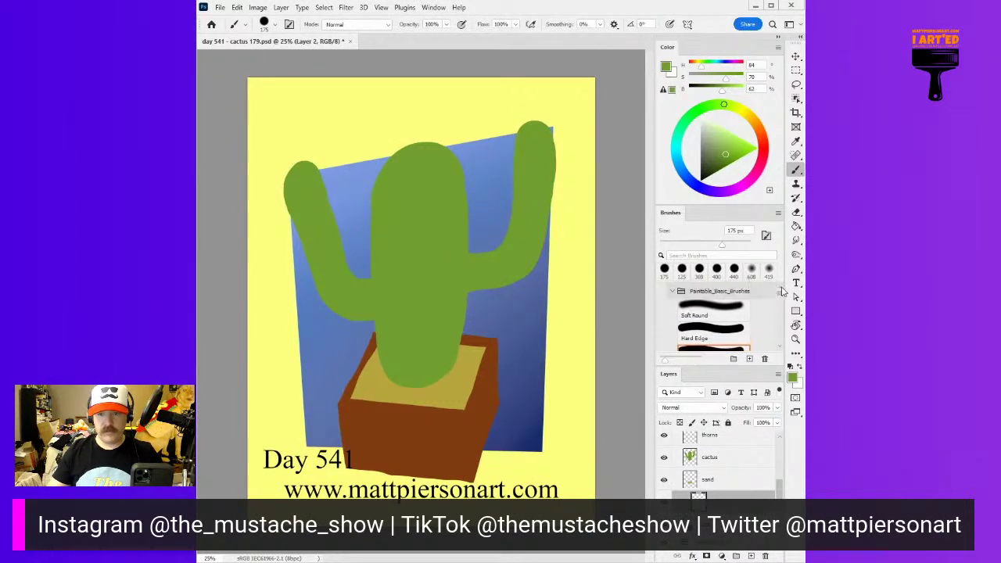
click(672, 301)
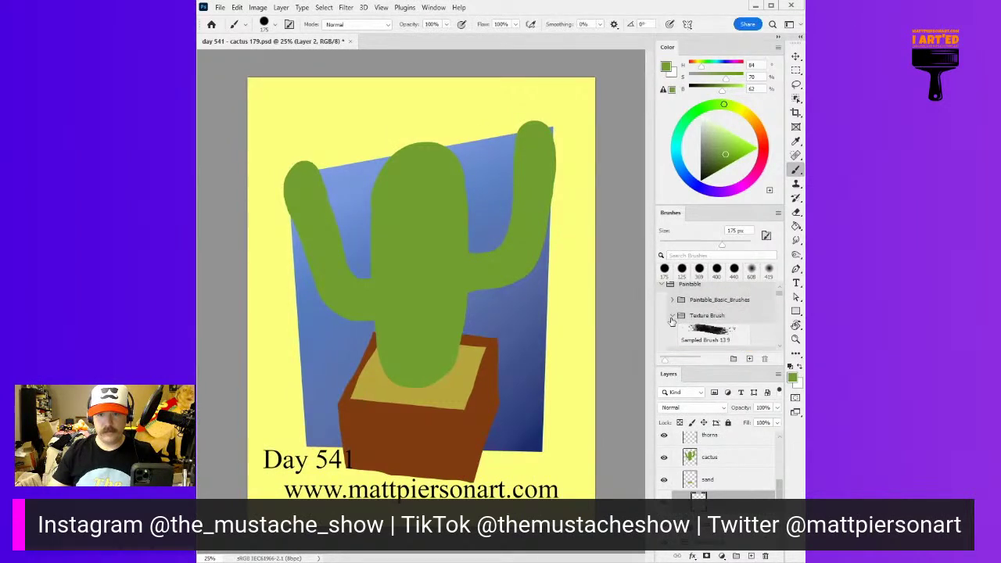
click(709, 336)
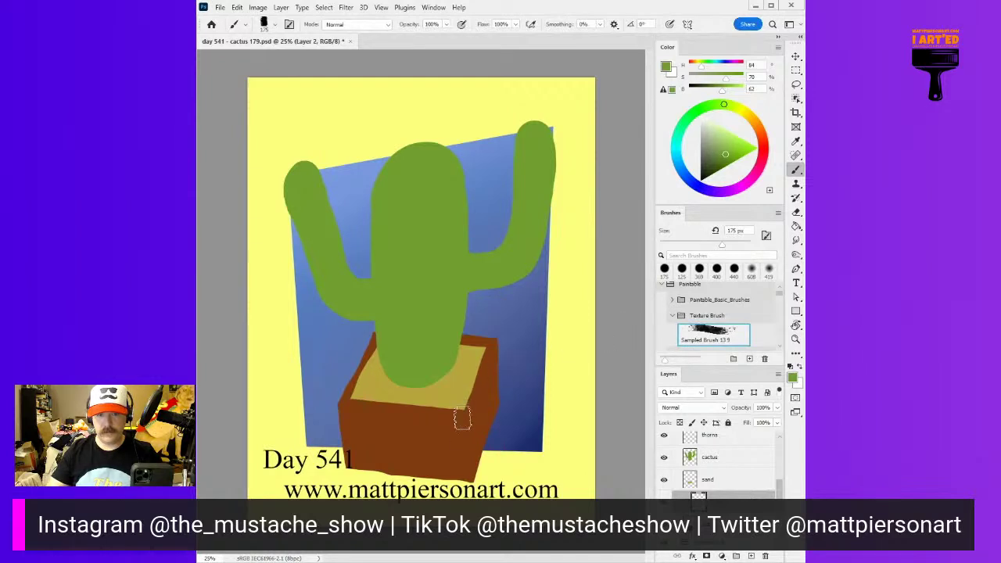
Brush textured brown streaks over the pot's front face with the texture brush, sampling the pot's color
alt+click(439, 425)
alt+click(420, 397)
mouse_move(353, 382)
mouse_down()
mouse_move(403, 466)
mouse_move(399, 414)
mouse_move(396, 479)
mouse_move(413, 487)
mouse_move(461, 410)
mouse_move(452, 477)
mouse_up()
alt+right_click(400, 467)
Texture the pot's right side with darker browns (H 22, S 92, B 44 and H 21, S 100, B 43), restating sampled brown on the front
alt+click(490, 395)
click(724, 165)
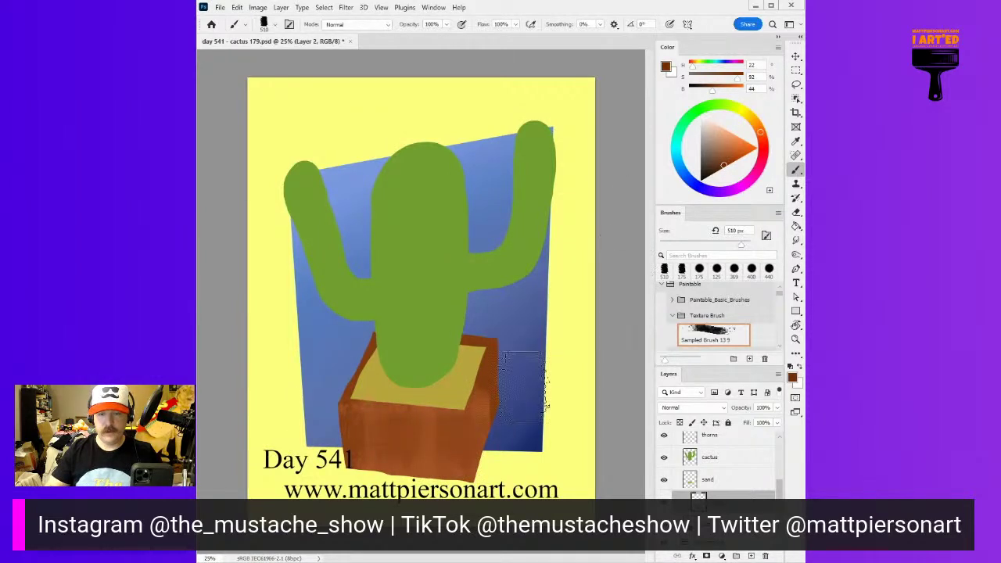
drag(493, 387, 499, 468)
alt+click(450, 433)
drag(438, 435, 444, 476)
click(728, 165)
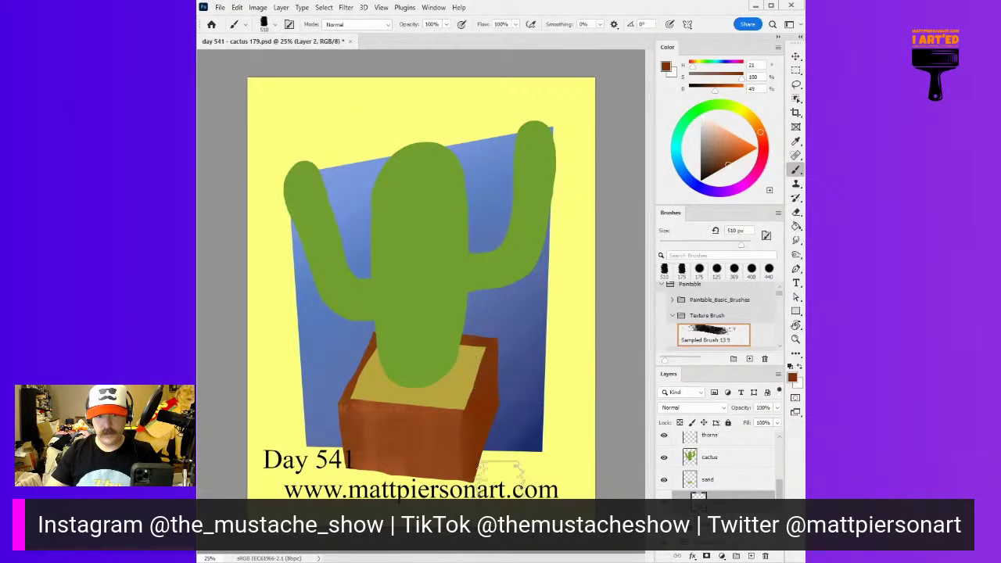
click(725, 169)
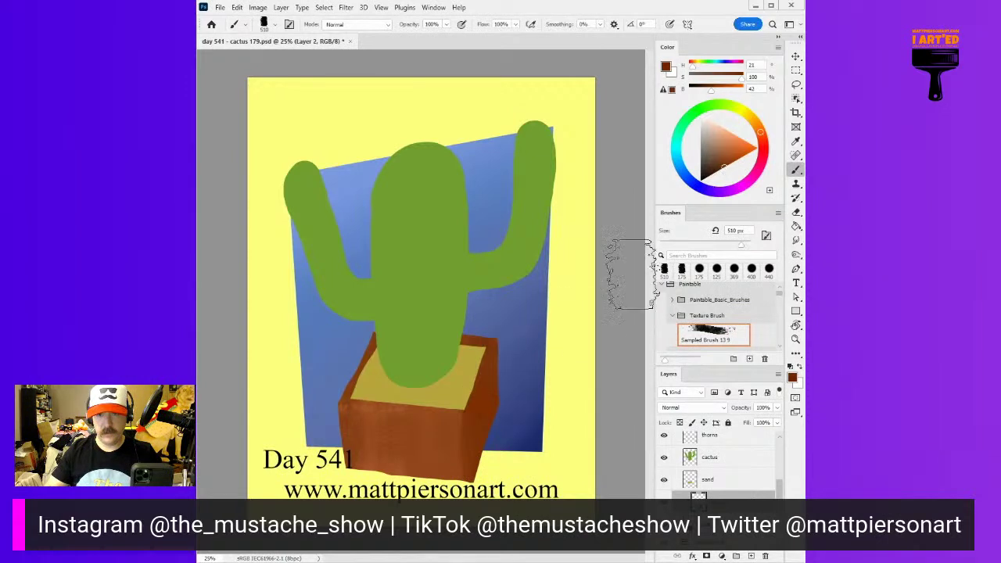
alt+drag(507, 434, 493, 437)
Brush lighter brown texture over the pot's front face, including H 22, S 68, B 58, and undo one misplaced stroke
alt+click(442, 440)
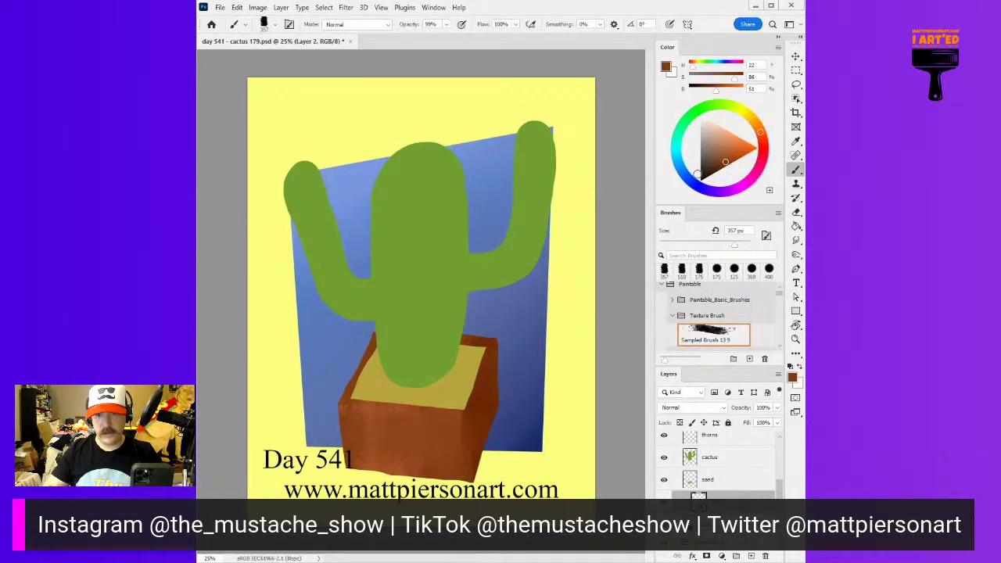
click(722, 156)
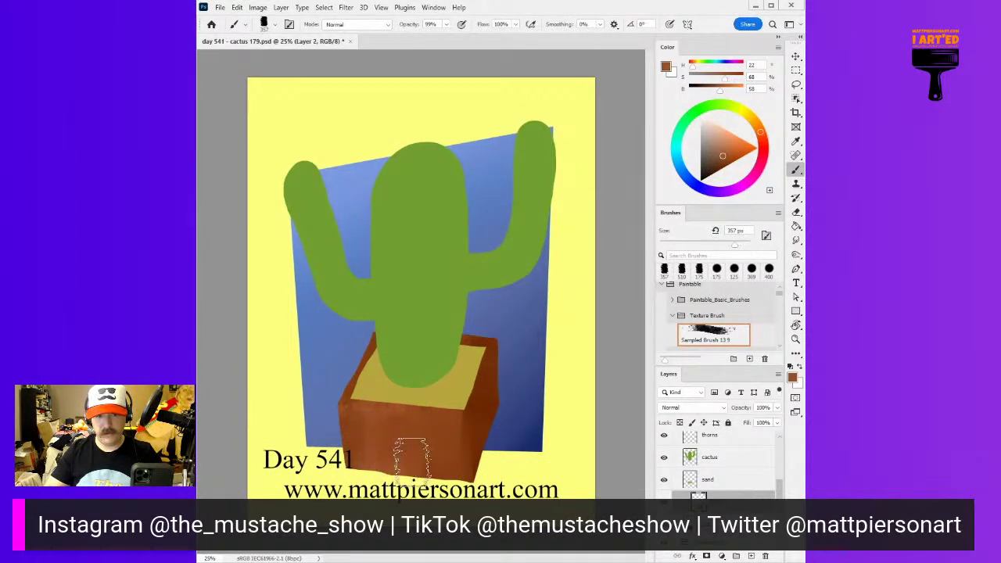
click(733, 147)
mouse_move(368, 428)
mouse_down()
mouse_move(352, 463)
mouse_move(410, 419)
mouse_move(408, 475)
mouse_up()
key(ctrl+z)
mouse_move(376, 440)
mouse_down()
mouse_move(389, 474)
mouse_move(424, 467)
mouse_move(439, 437)
mouse_move(424, 458)
mouse_up()
alt+click(454, 461)
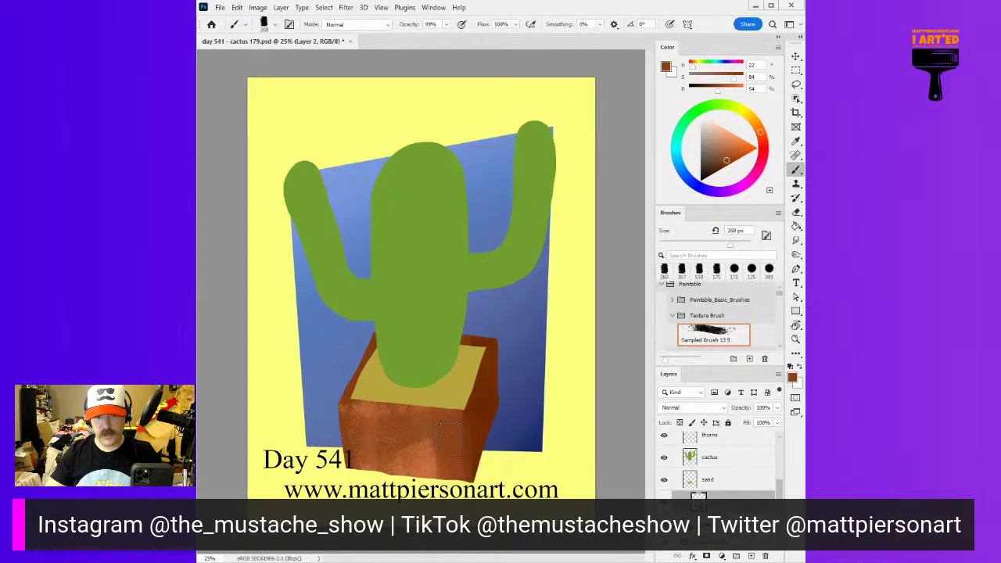
Blend the front face's texture using browns and oranges sampled from the pot, such as H 21, S 82, B 54 and H 22, S 71, B 74
alt+click(442, 460)
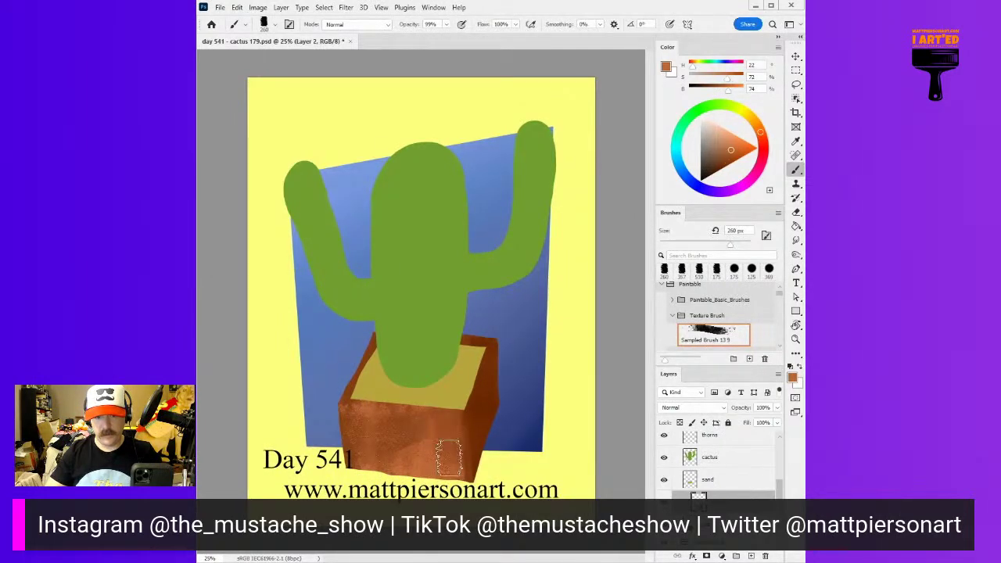
alt+click(411, 444)
alt+click(404, 459)
drag(386, 451, 373, 472)
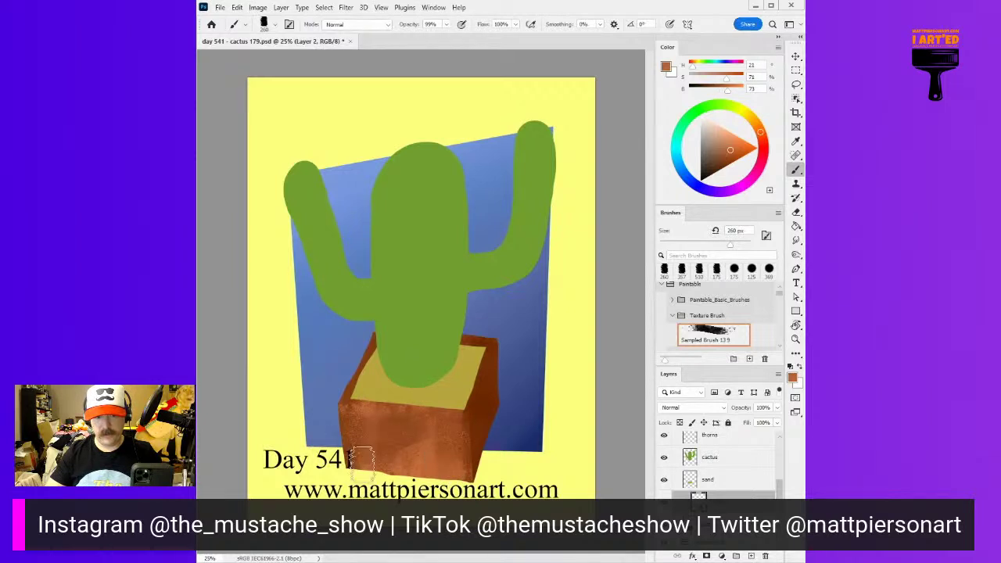
alt+click(374, 450)
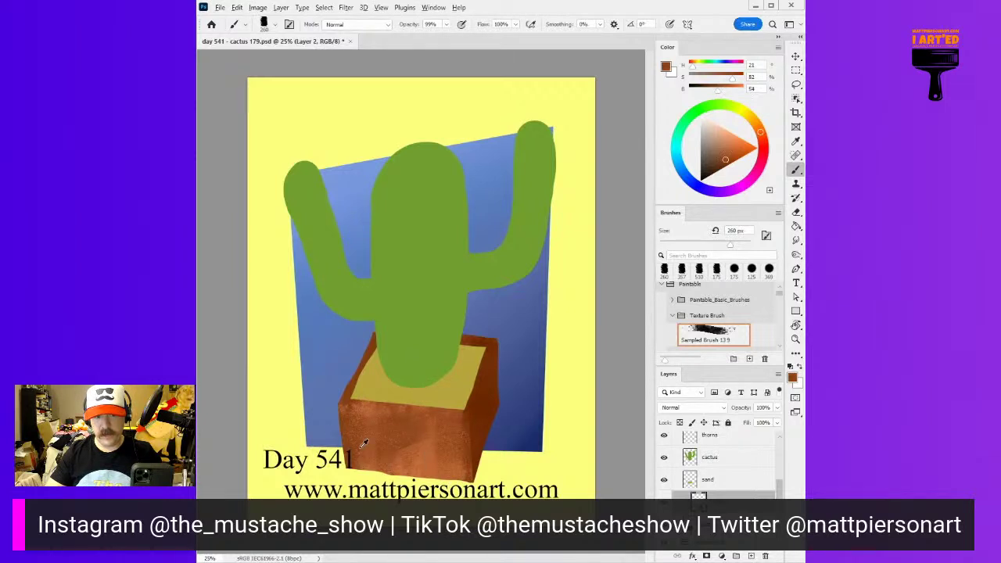
alt+click(422, 452)
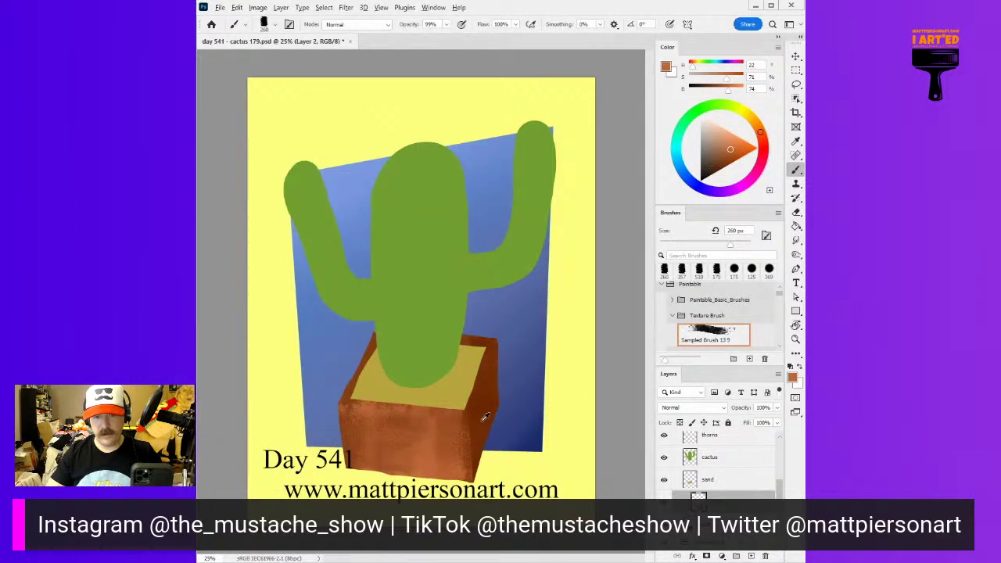
Shade the pot's right side with progressively darker browns (B 59, B 47 and B 37 at H 22), blending with tones sampled from the pot
click(733, 161)
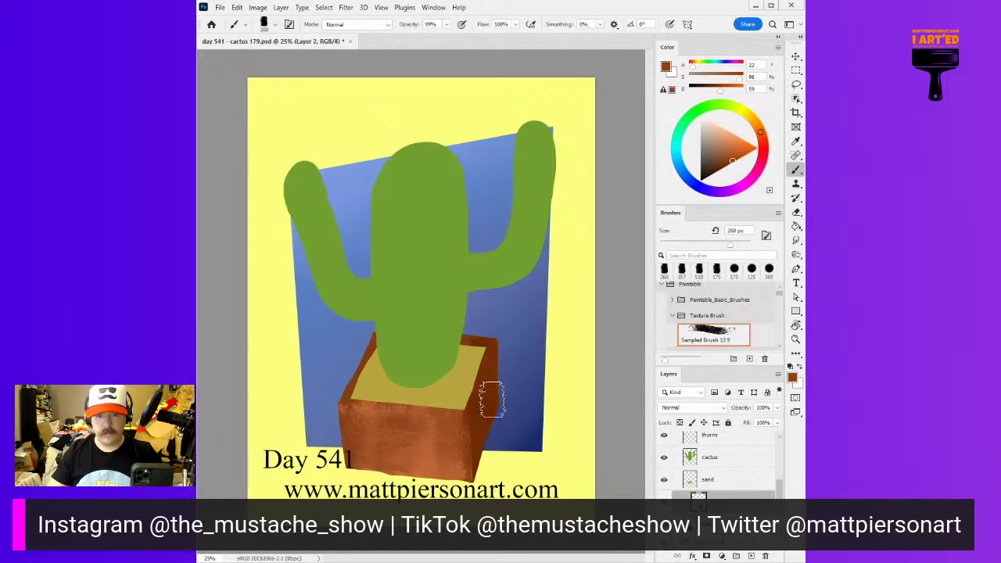
click(727, 165)
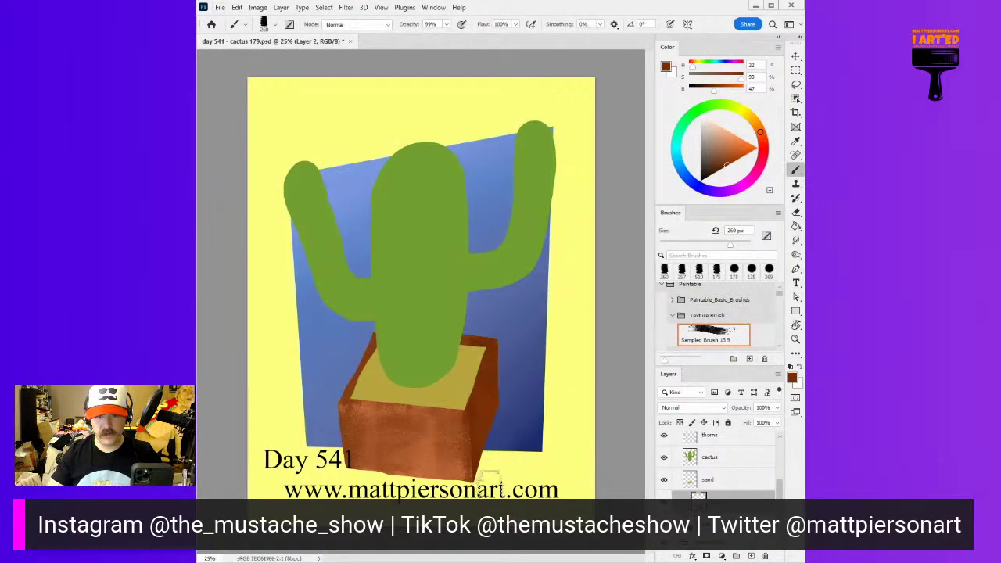
click(721, 169)
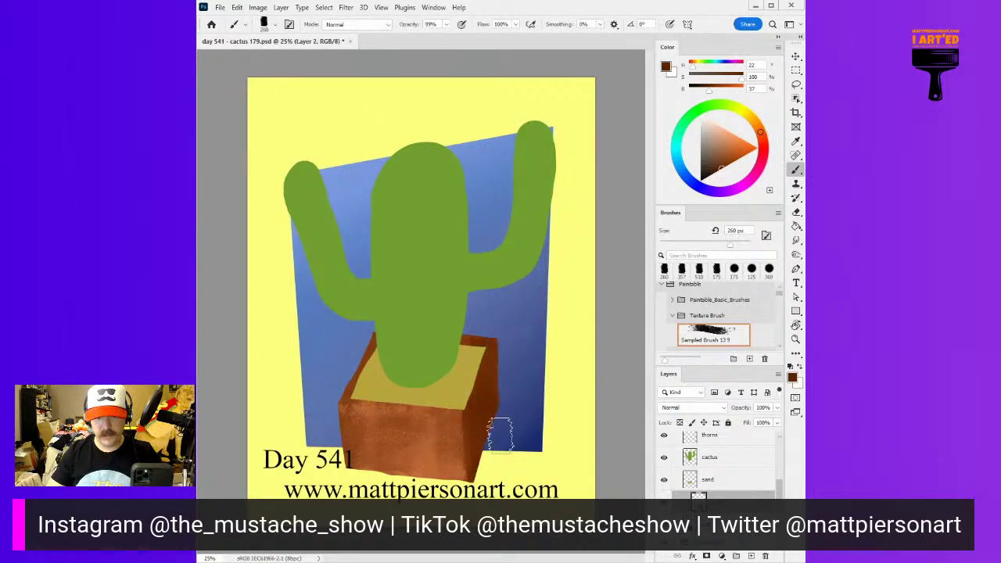
drag(493, 410, 479, 412)
alt+click(461, 436)
alt+click(487, 387)
alt+click(491, 374)
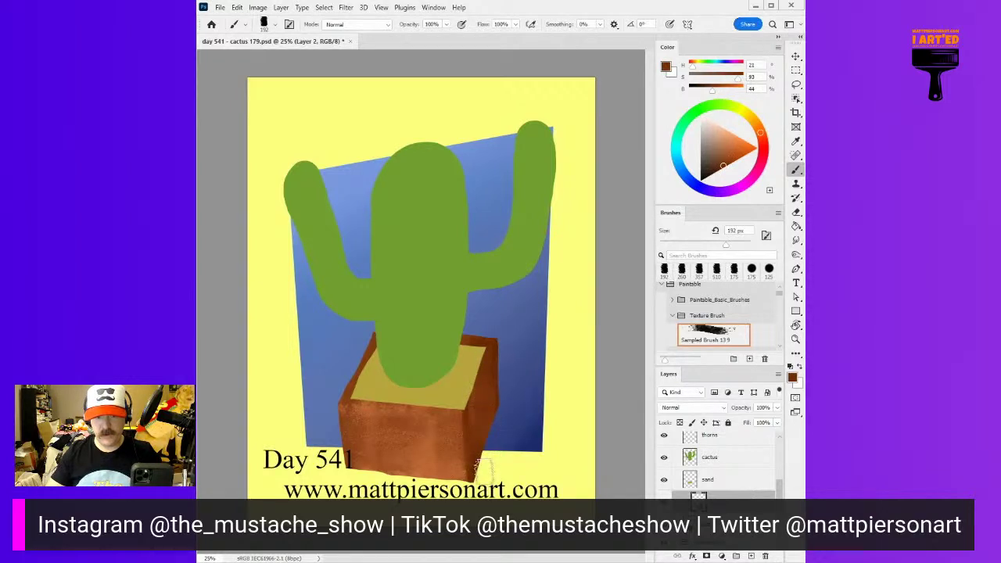
alt+click(479, 456)
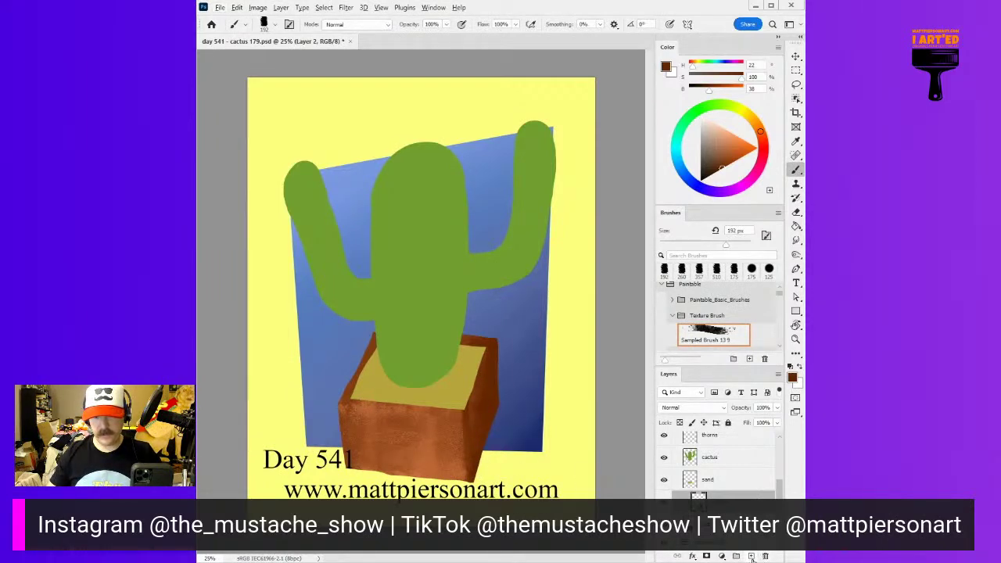
Add a new layer clipped to the pot and brush light orange highlights (H 21, S 60, B 85) along the rim
alt+click(751, 556)
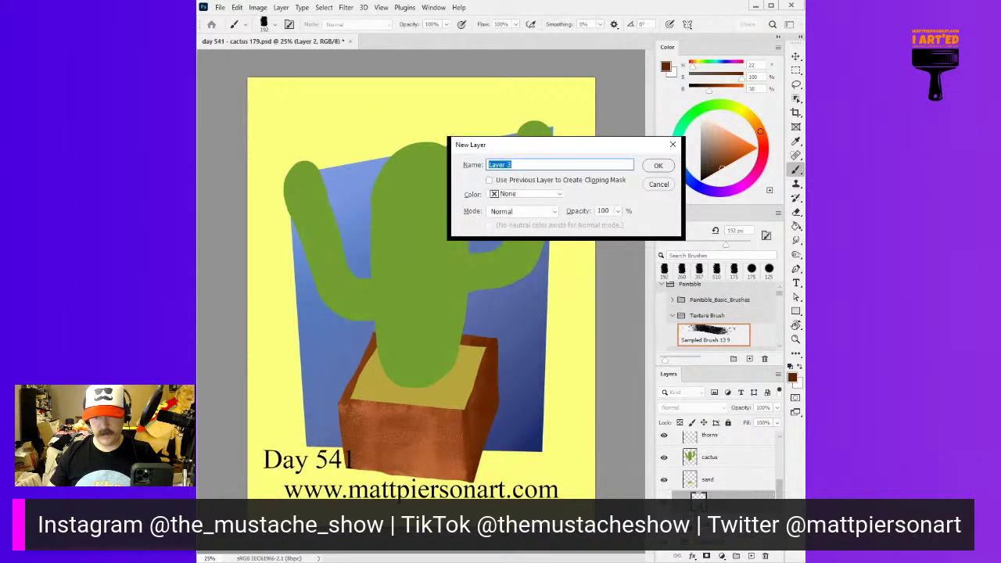
click(667, 185)
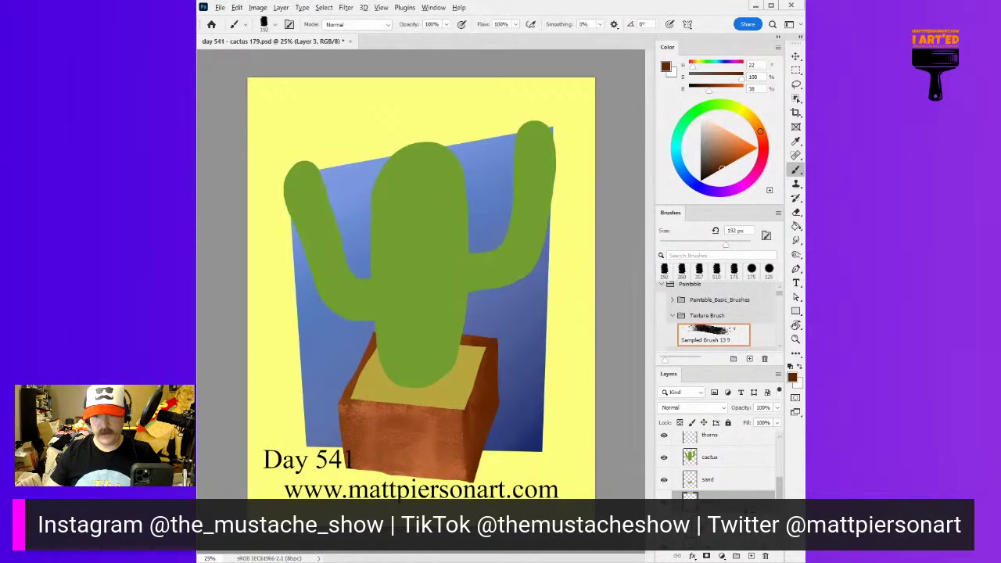
alt+click(365, 401)
click(729, 142)
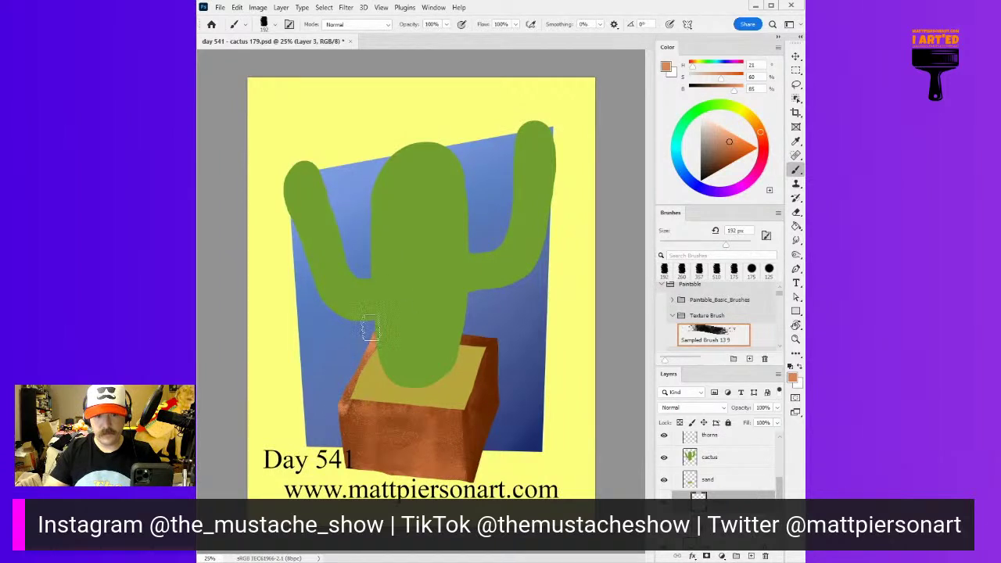
mouse_move(477, 388)
mouse_down()
mouse_move(458, 402)
mouse_move(486, 344)
mouse_up()
mouse_move(461, 405)
mouse_down()
mouse_move(492, 341)
mouse_move(488, 330)
mouse_move(485, 345)
mouse_move(491, 338)
mouse_up()
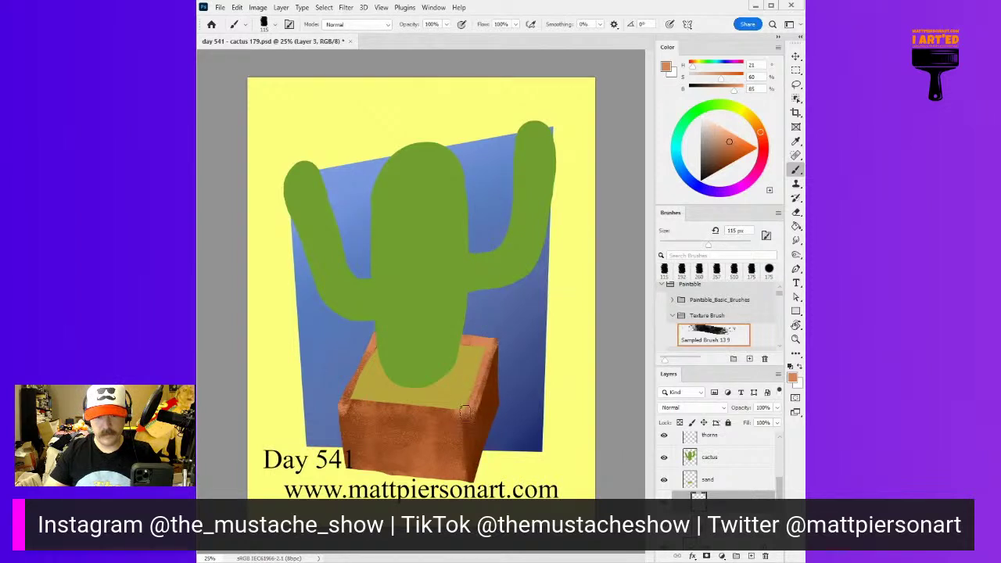
mouse_move(344, 397)
mouse_down()
mouse_move(463, 406)
mouse_move(339, 401)
mouse_move(424, 403)
mouse_up()
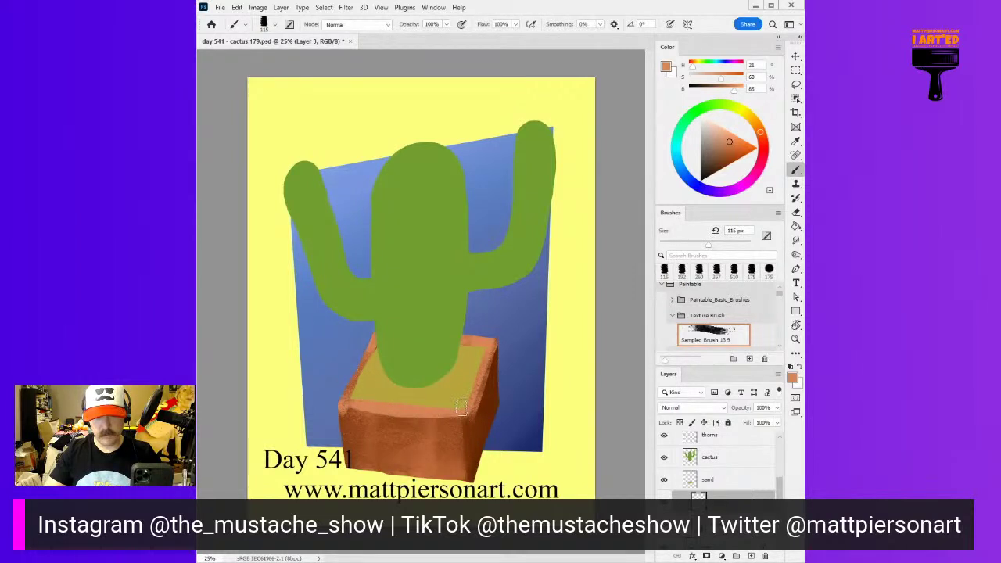
Soften the rim highlights at the pot's front edge and corner with oranges sampled from the pot
alt+click(459, 432)
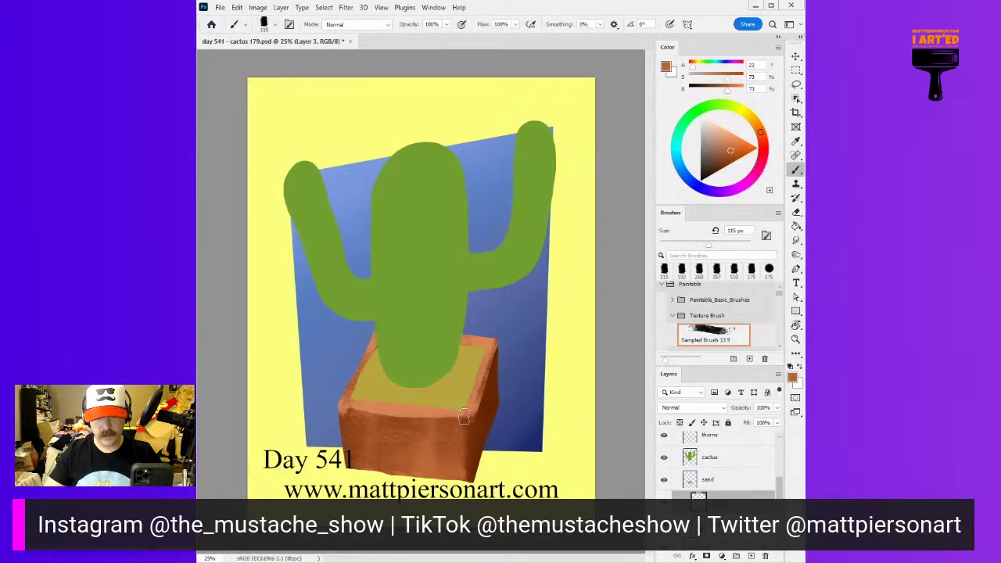
alt+click(390, 402)
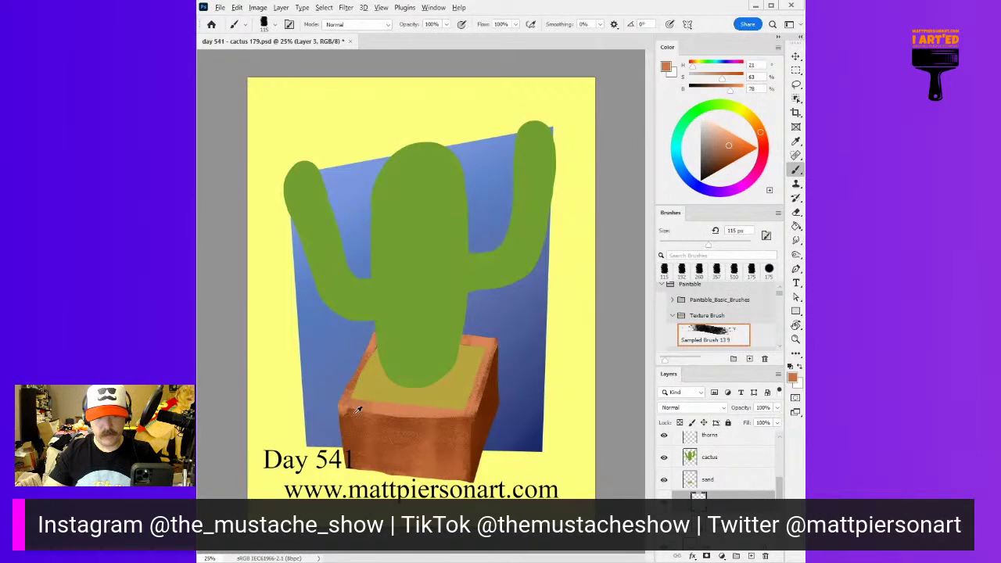
key(e)
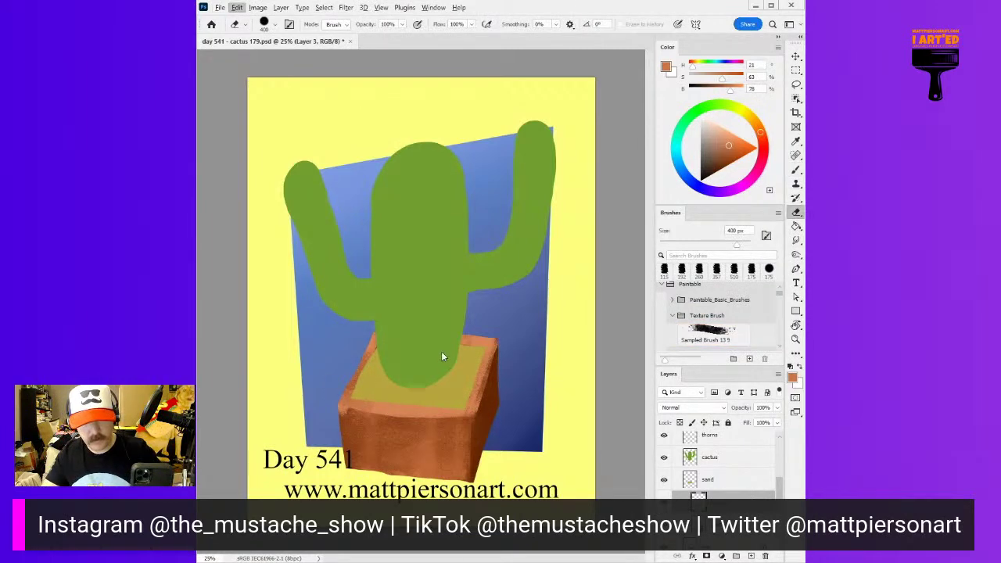
key(b)
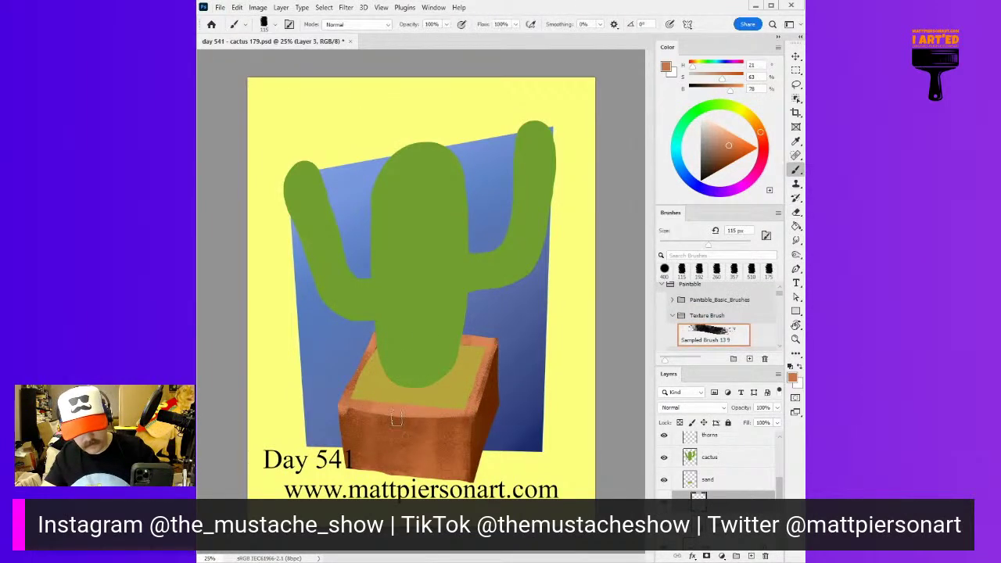
key(e)
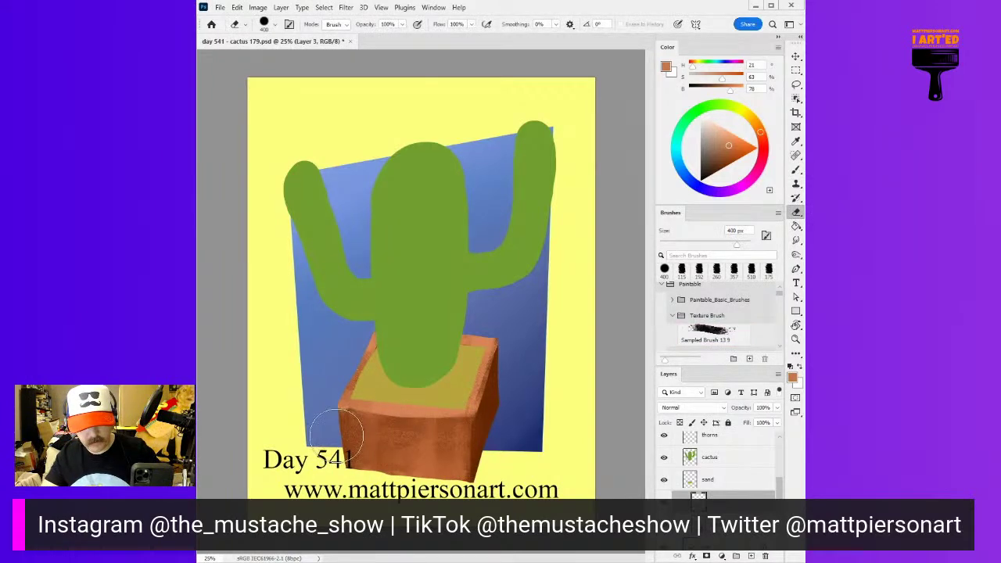
Paint a dark brown inner rim shadow (H 21, S 100, B 35) on a new clipped layer and clean the left rim with the eraser
click(750, 556)
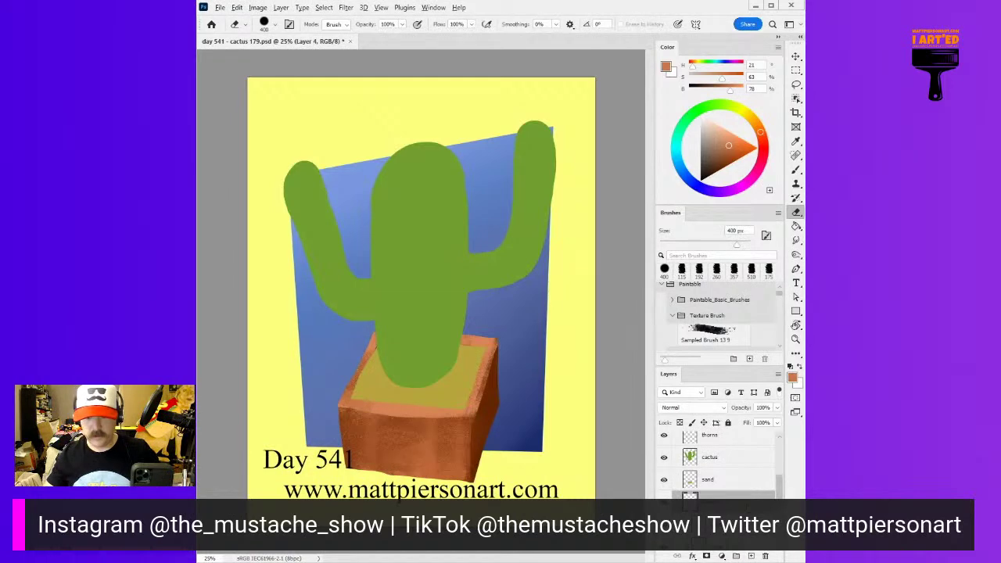
alt+click(748, 510)
drag(402, 365, 387, 368)
key(b)
alt+click(480, 439)
click(720, 169)
drag(406, 352, 394, 354)
drag(351, 403, 365, 374)
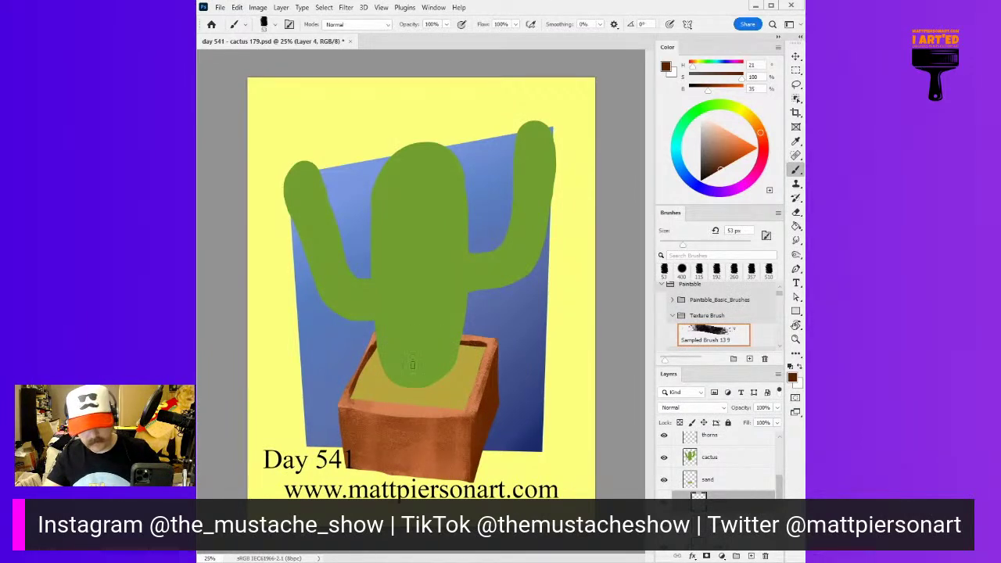
key(e)
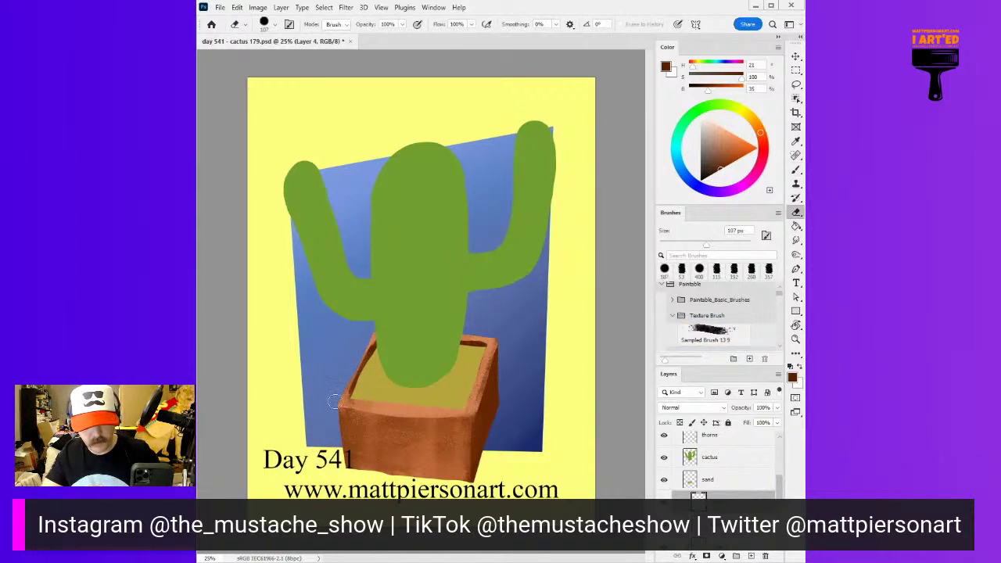
drag(366, 335, 345, 386)
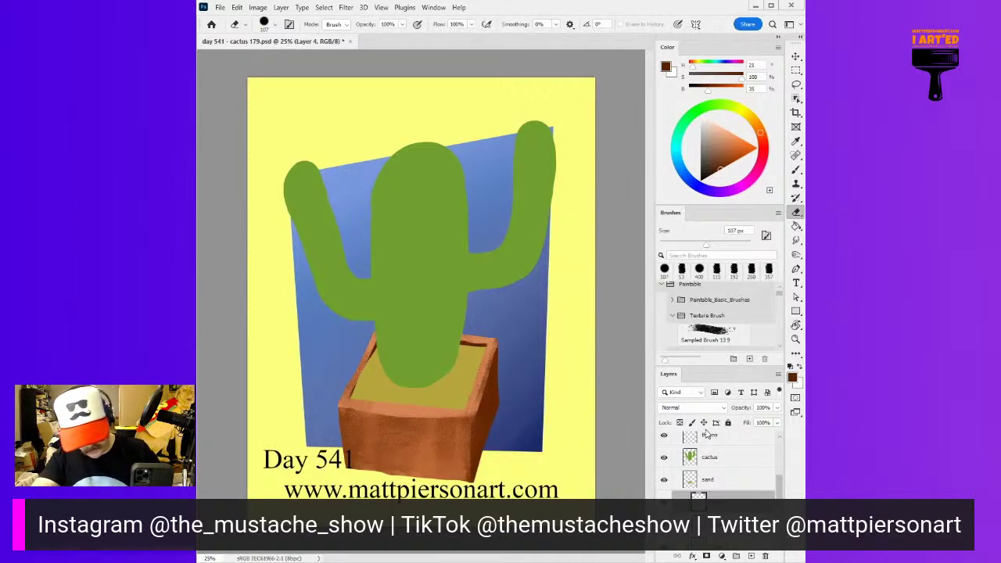
Add another layer clipped to the pot and set the Sampled Brush 13 9 color to magenta (H 311, S 91, B 82)
key(ctrl+shift+alt+n)
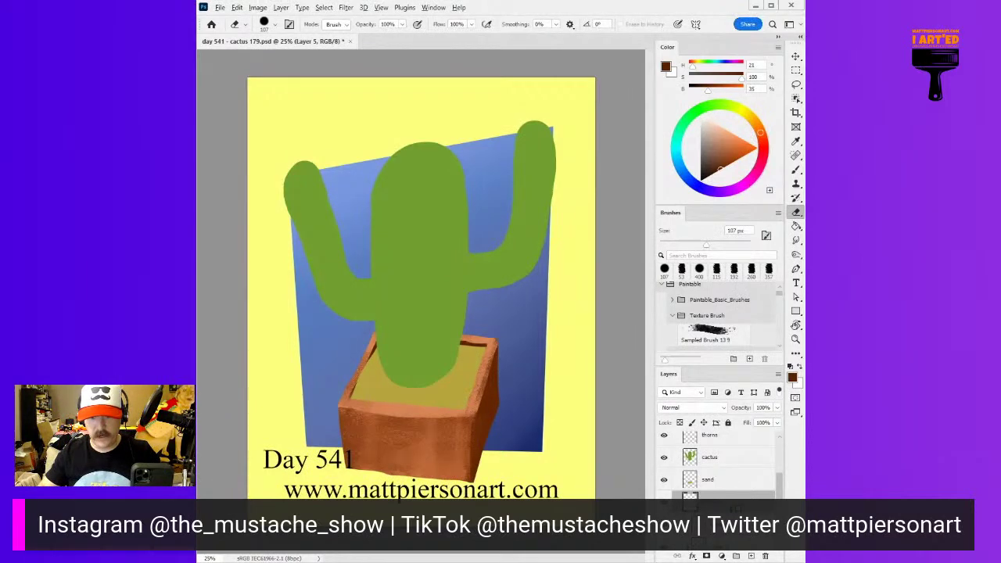
click(713, 334)
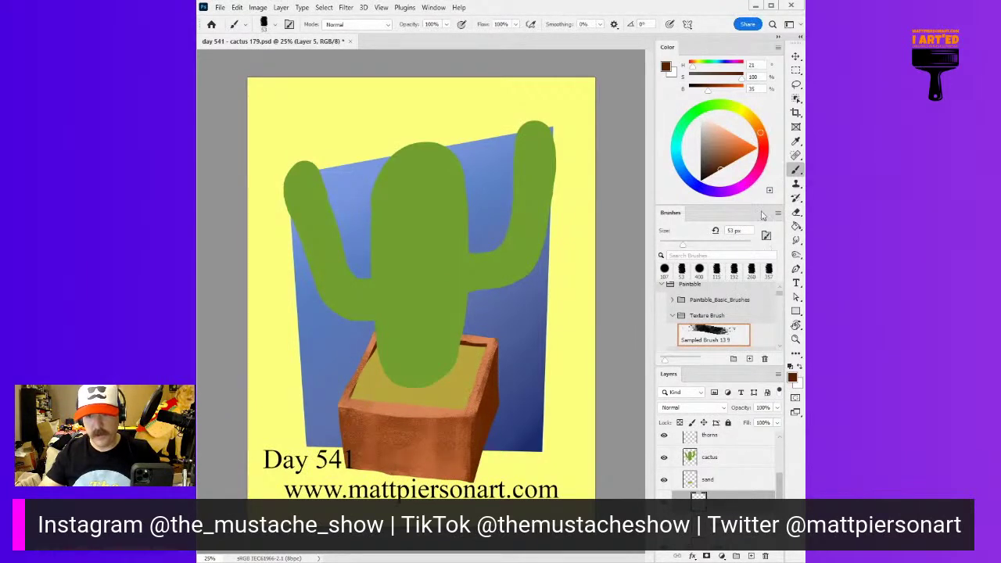
click(748, 180)
click(739, 145)
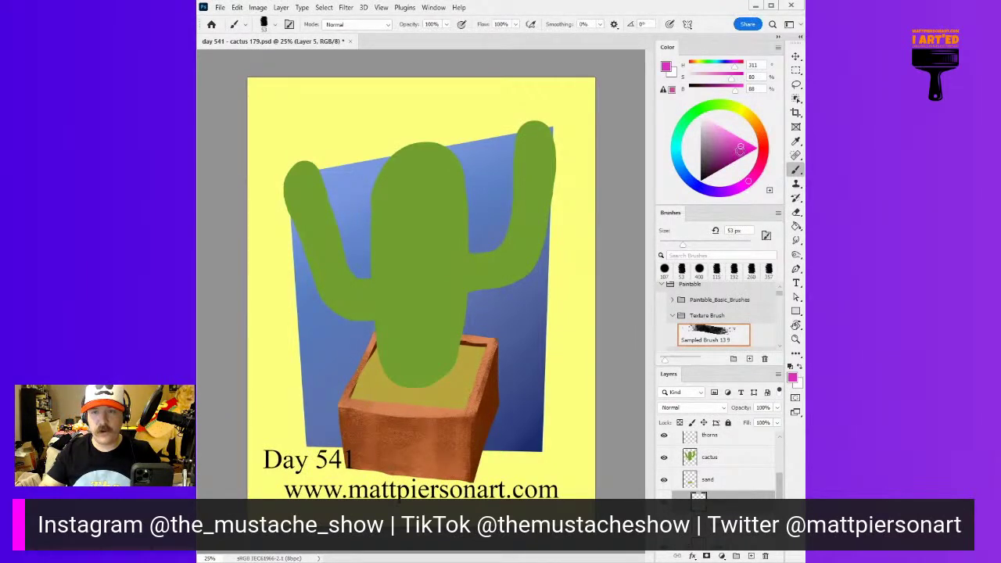
click(742, 151)
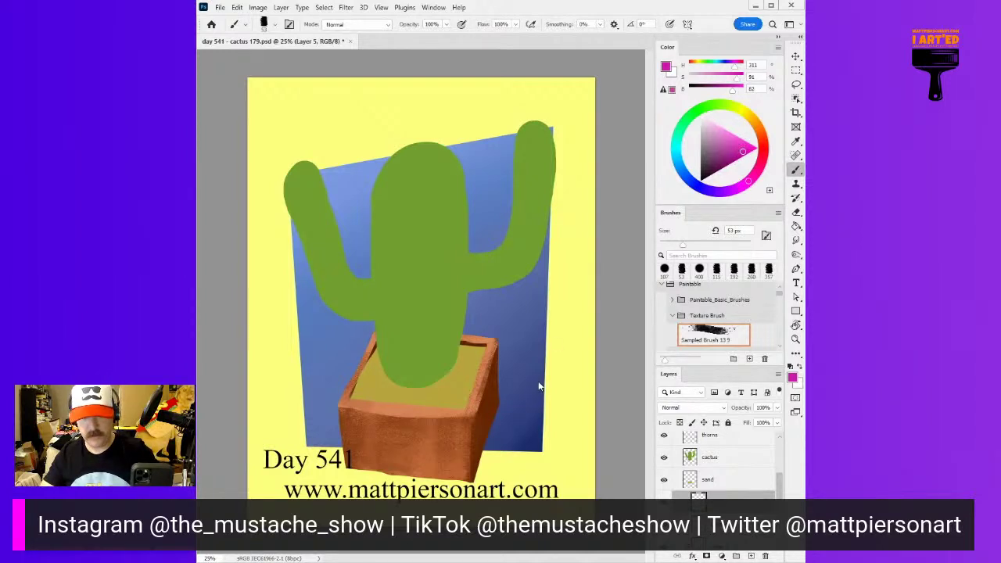
Enlarge the brush to 150 px and paint magenta rim light along the pot's right, bottom and left outer edges
key(bracketright)
key(bracketright)
key(bracketright)
key(bracketright)
key(bracketright)
mouse_move(496, 480)
mouse_down()
mouse_move(517, 389)
mouse_move(503, 362)
mouse_move(503, 460)
mouse_up()
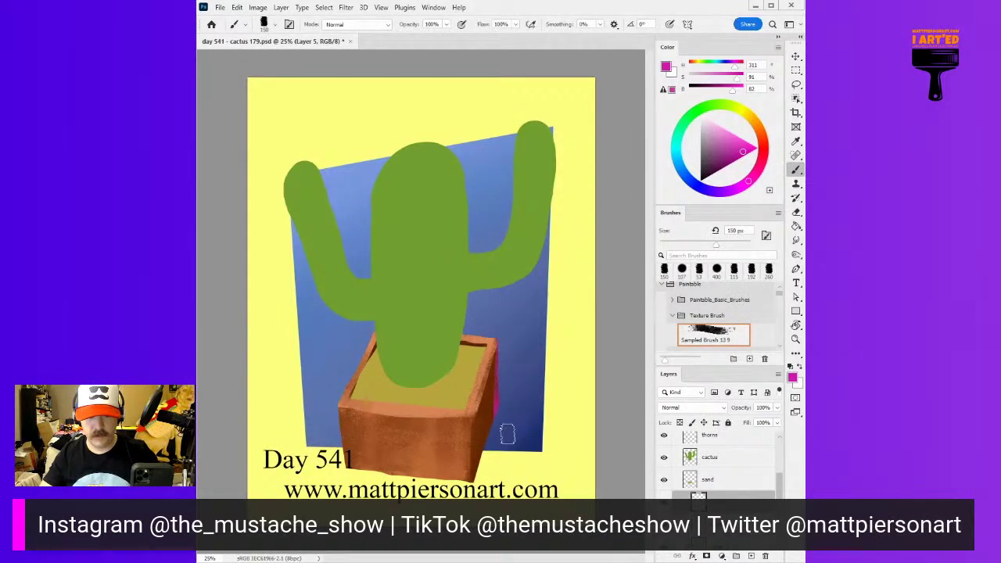
drag(515, 389, 482, 471)
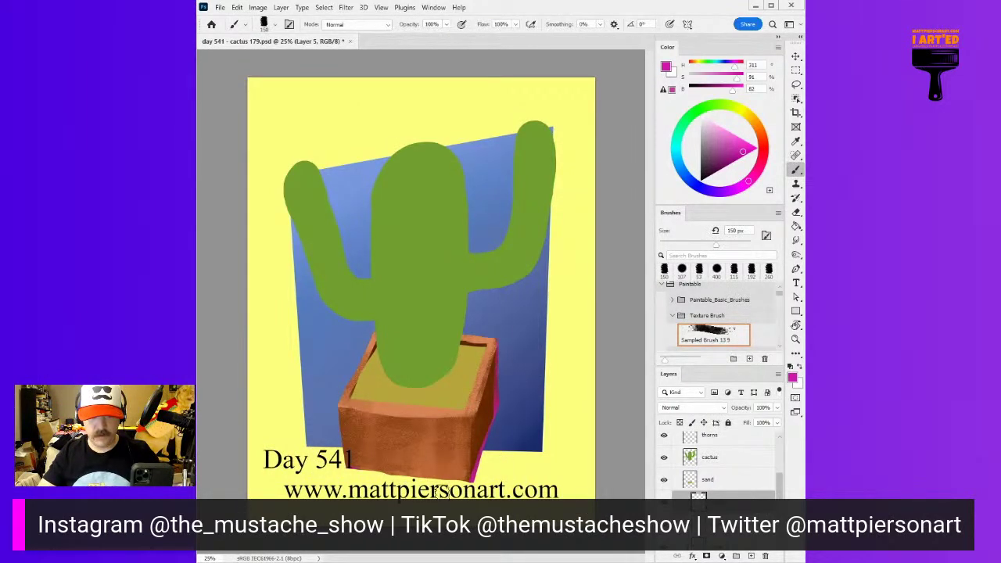
drag(368, 471, 469, 480)
mouse_move(329, 413)
mouse_down()
mouse_move(345, 485)
mouse_move(374, 338)
mouse_up()
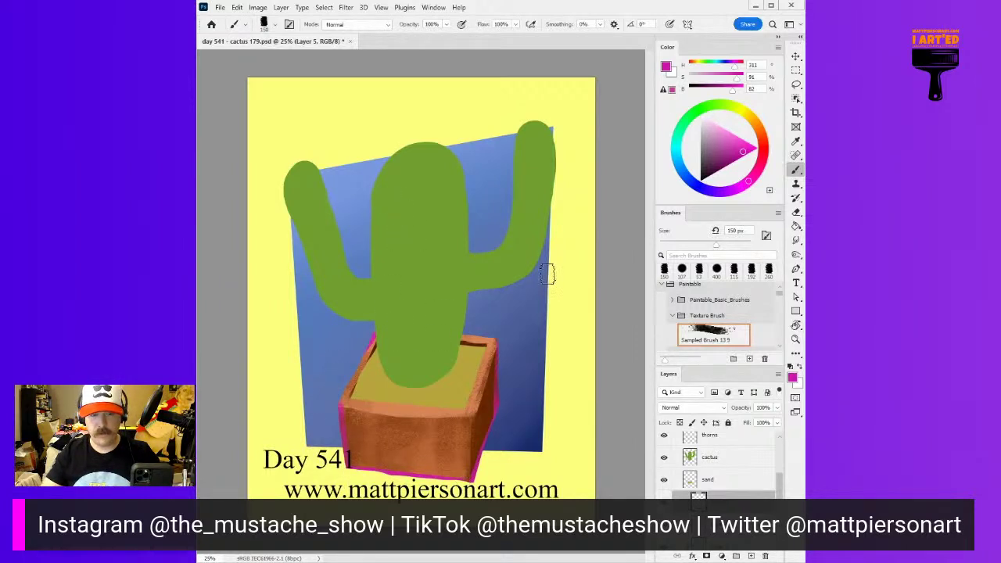
Paint lighter pink (H 311, S 53, B 100) highlights over the magenta rim light on the pot's side and bottom edges
click(730, 133)
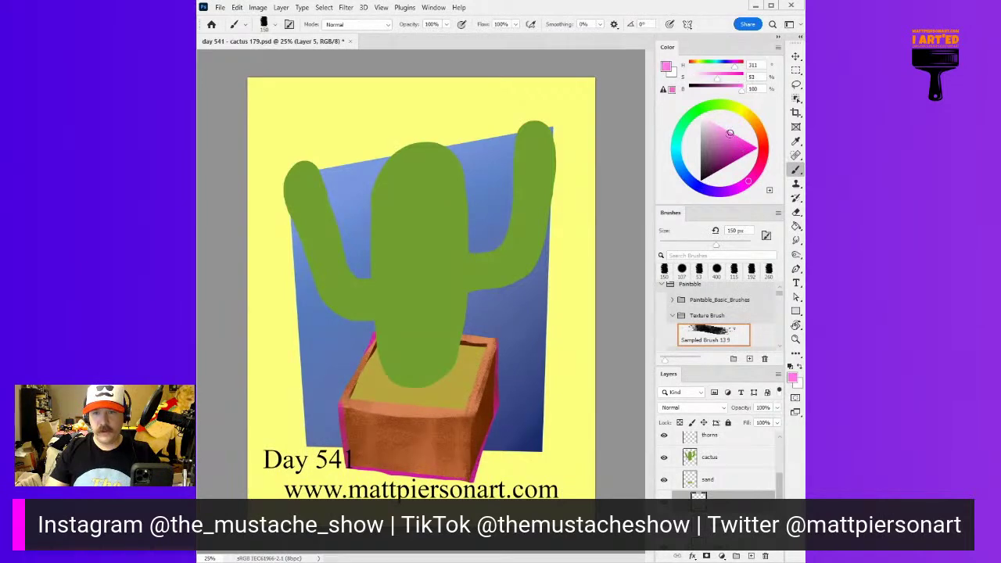
drag(514, 338, 508, 449)
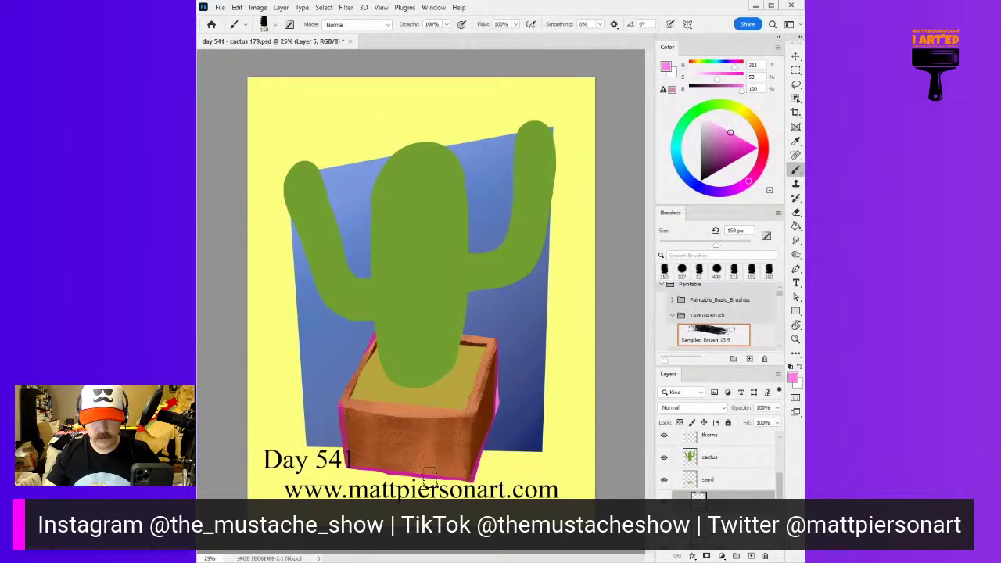
drag(334, 464, 441, 496)
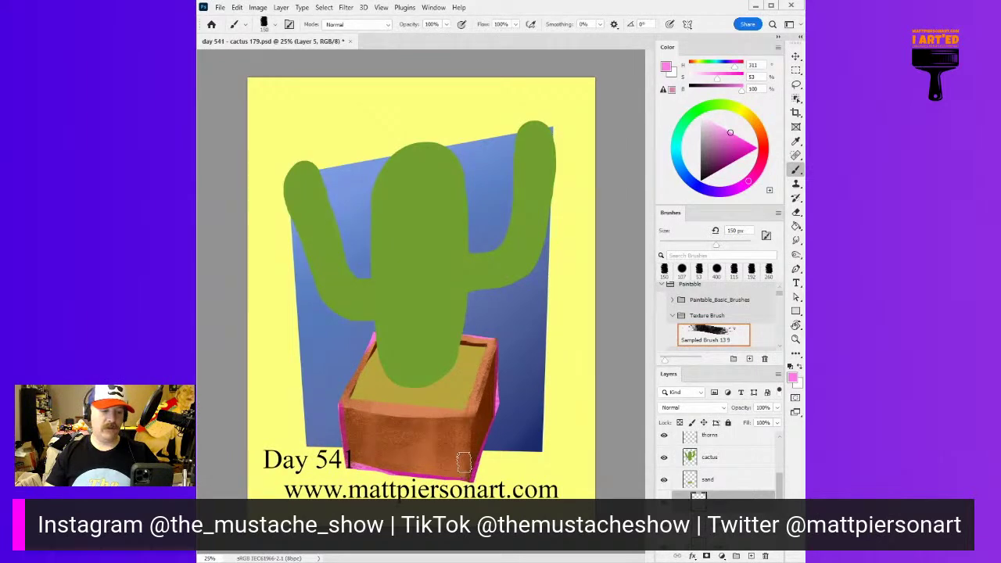
Lock the sand layer's transparent pixels and brush a lighter yellow (H 51, B 92) over the front and left of the sand
click(719, 482)
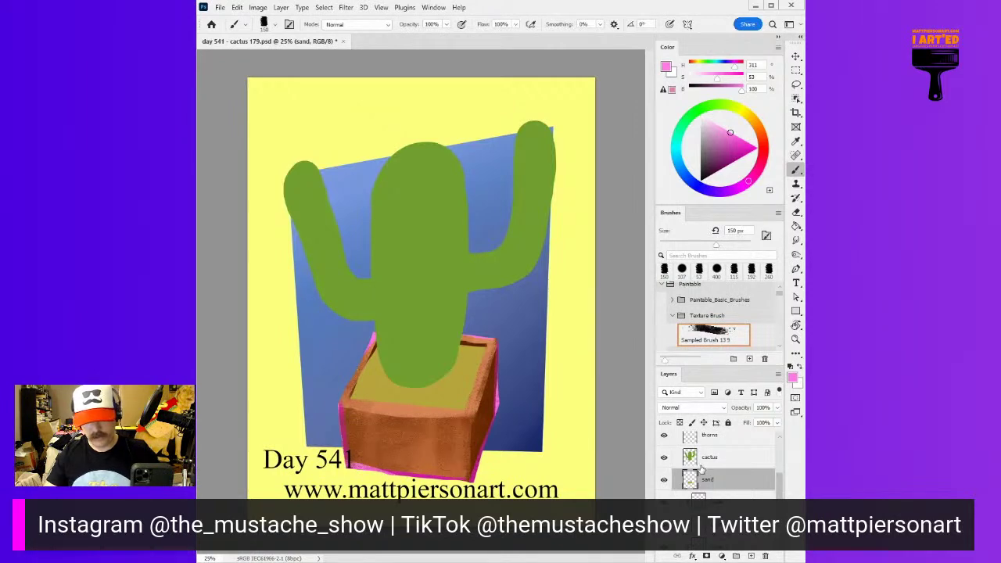
click(679, 423)
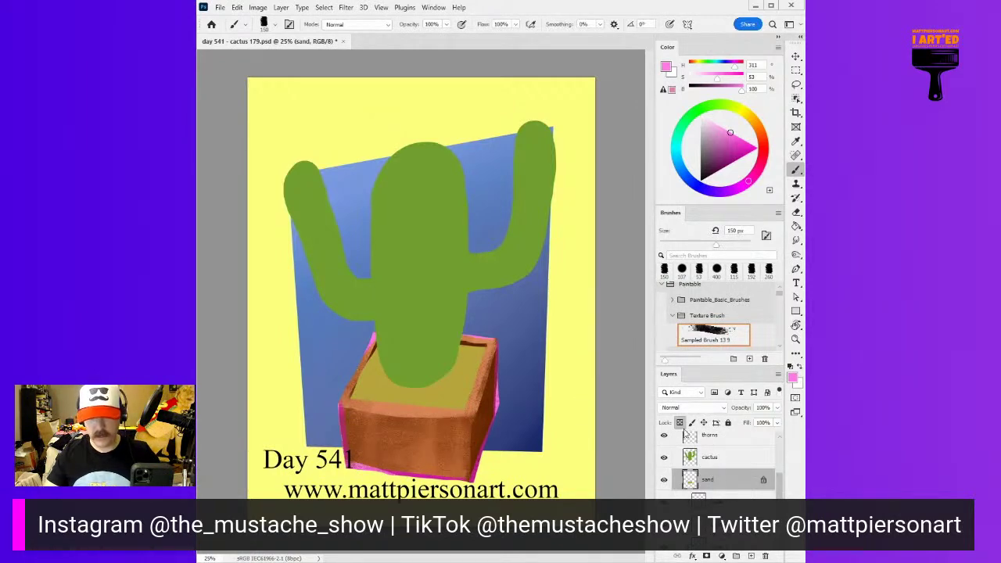
alt+click(441, 393)
click(734, 140)
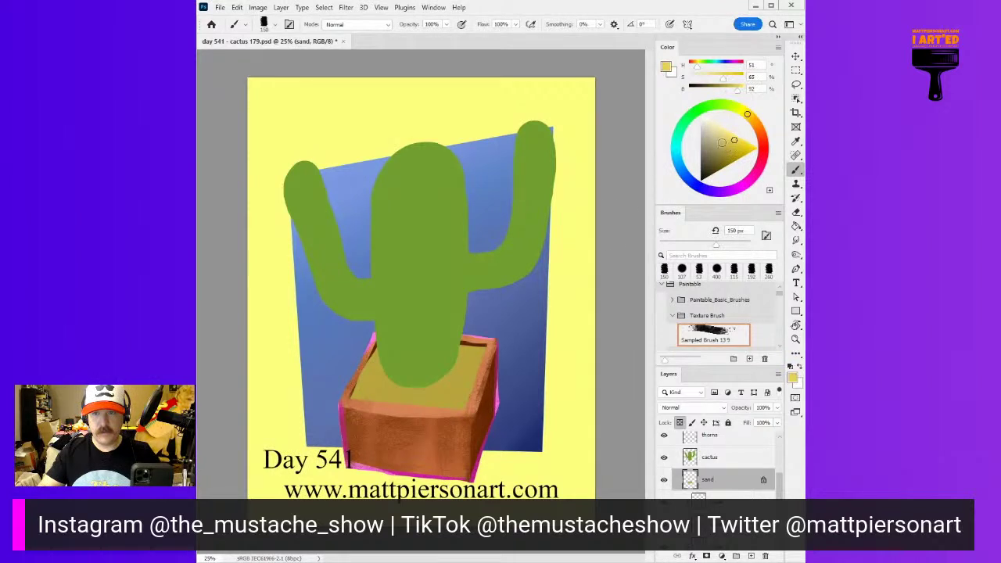
mouse_move(372, 359)
mouse_down()
mouse_move(356, 405)
mouse_move(370, 411)
mouse_move(369, 358)
mouse_move(380, 399)
mouse_move(415, 408)
mouse_move(397, 393)
mouse_move(431, 406)
mouse_up()
Paint a darker olive-yellow shadow (H 51, S 95, B 61) on the sand around the cactus base
click(734, 159)
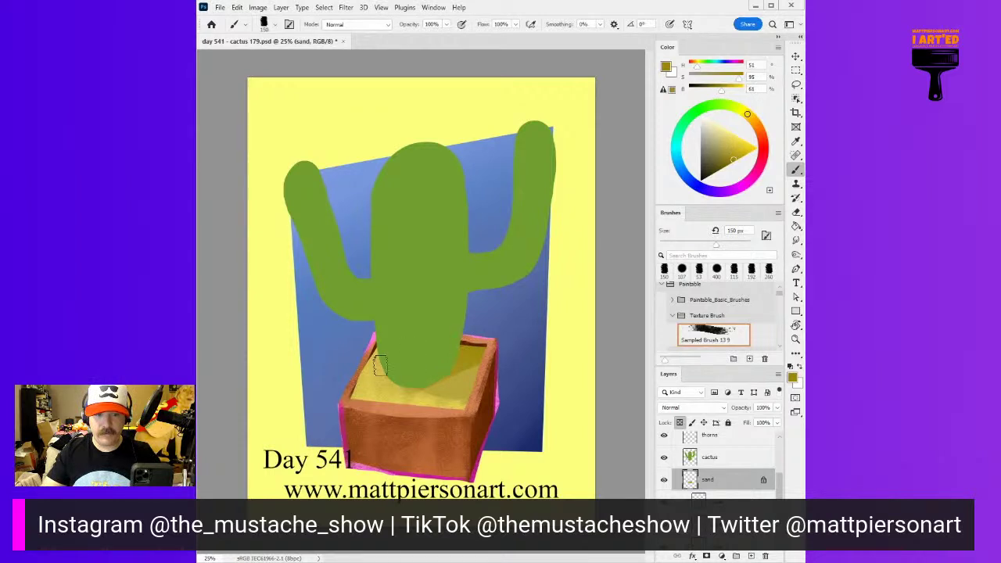
drag(409, 382, 468, 360)
drag(383, 336, 400, 382)
Deepen the sand's cast shadow right of the cactus with progressively darker olive tones down to H 51, S 100, B 27
click(734, 171)
click(728, 165)
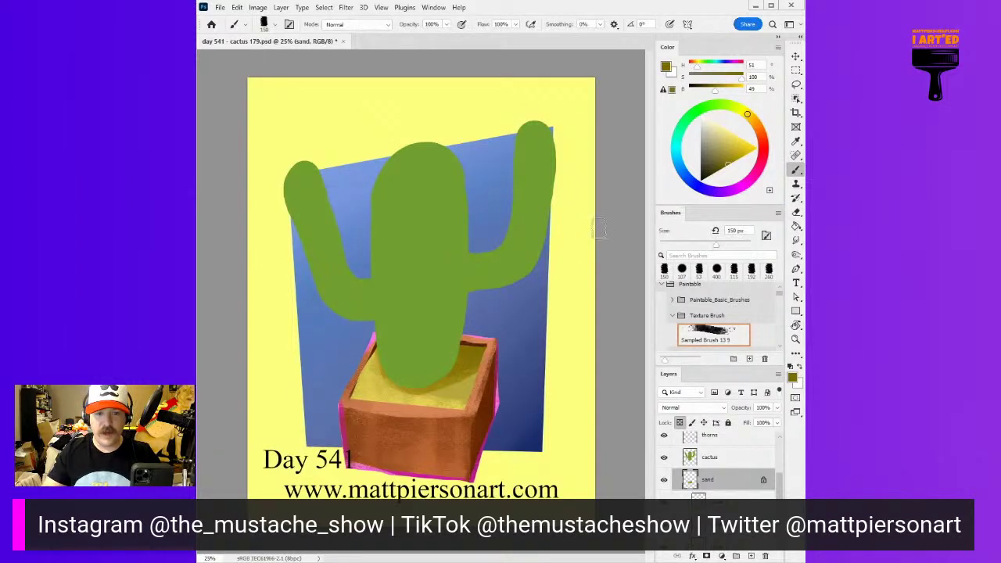
click(715, 178)
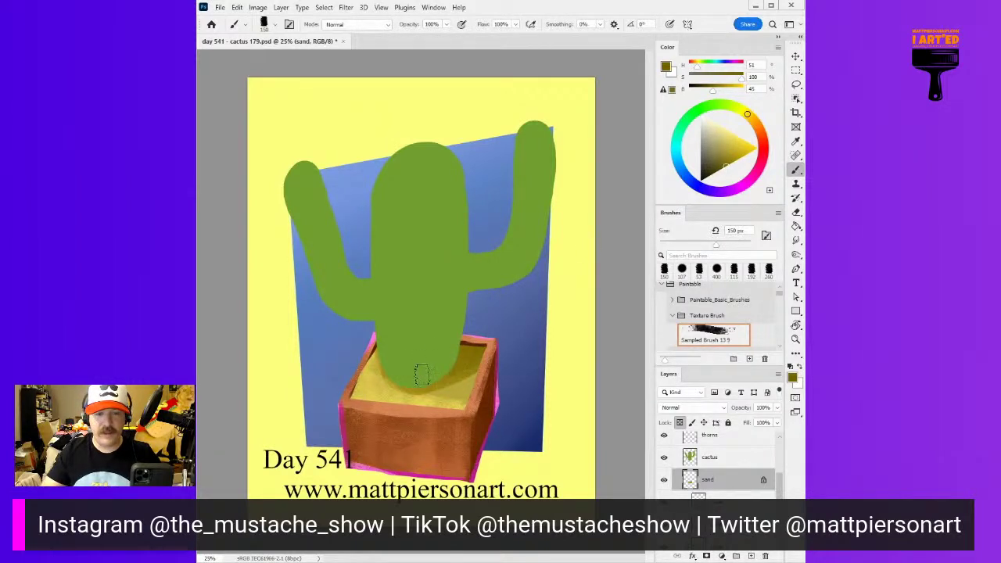
click(715, 171)
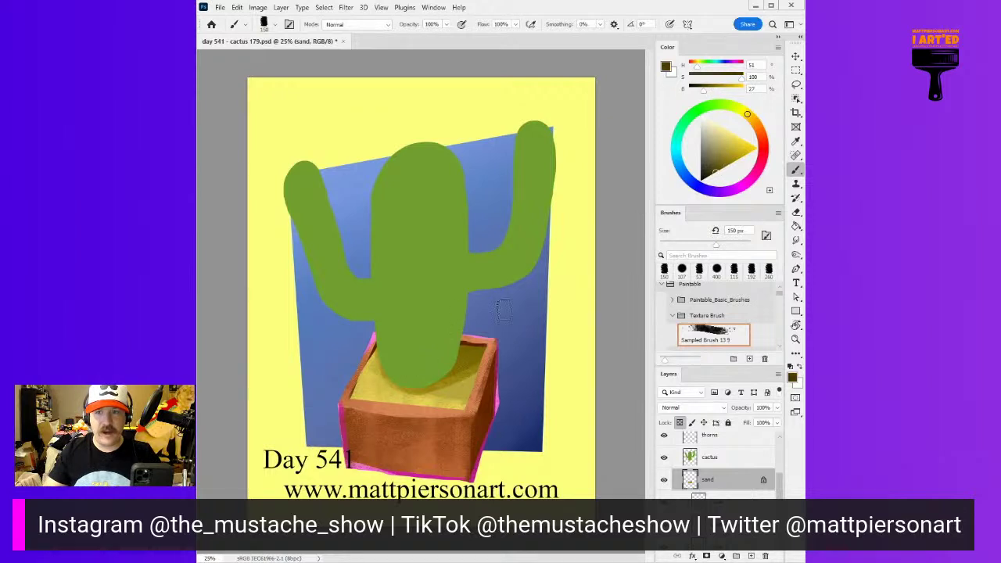
drag(442, 378, 489, 343)
mouse_move(453, 377)
mouse_down()
mouse_move(439, 398)
mouse_move(469, 391)
mouse_move(439, 399)
mouse_move(489, 378)
mouse_up()
Sample the lit sand, lighten it to H 51, S 59, B 97 and highlight the sand along the pot's front rim
alt+click(428, 400)
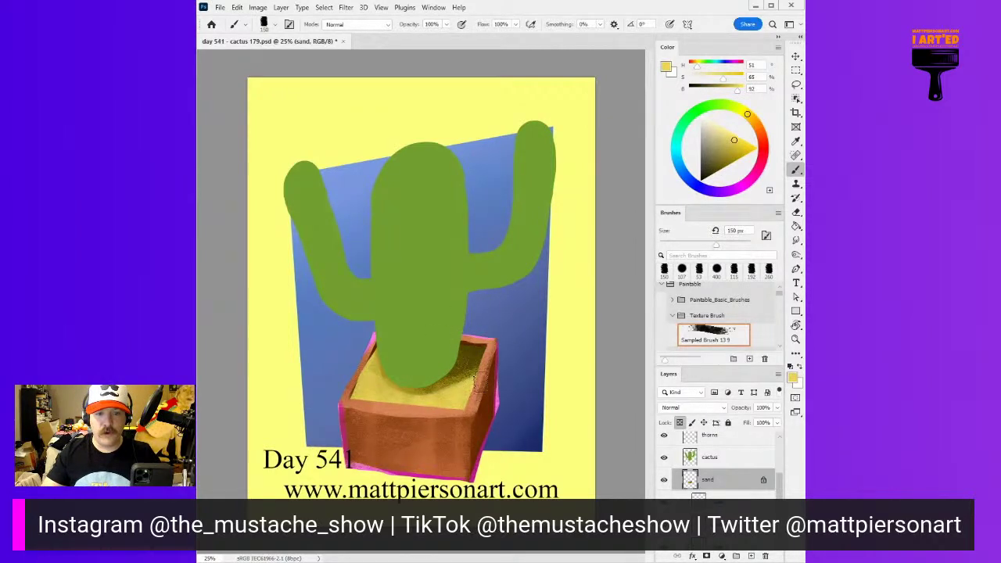
click(730, 137)
mouse_move(358, 402)
mouse_down()
mouse_move(342, 364)
mouse_move(382, 417)
mouse_move(435, 418)
mouse_up()
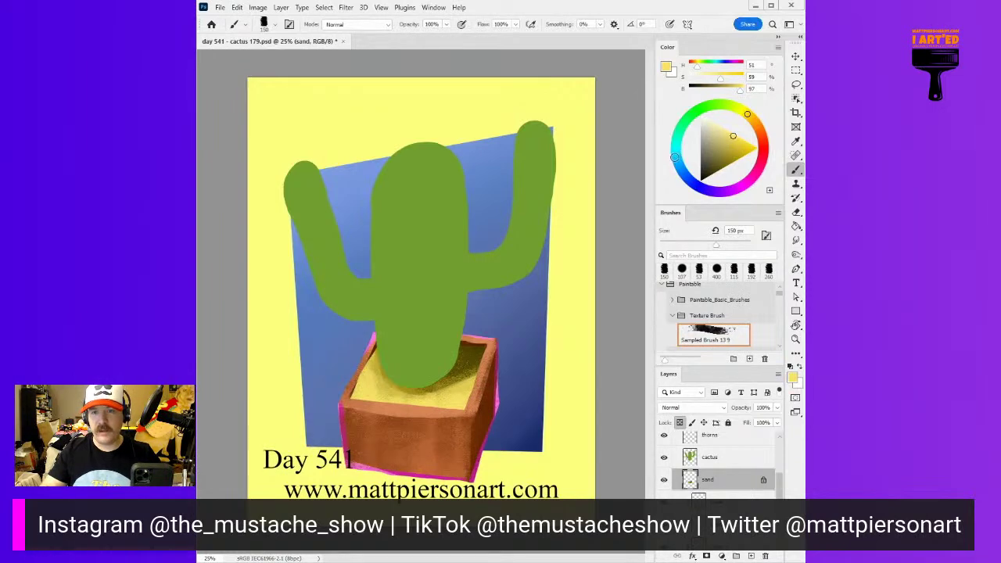
Paint a cyan (H 191, S 86, B 100) accent along the sand shadow's edge with a 39 px brush, undoing unwanted strokes
click(674, 156)
drag(551, 257, 545, 262)
mouse_move(429, 392)
mouse_down()
mouse_move(479, 365)
mouse_move(500, 366)
mouse_move(478, 366)
mouse_move(476, 379)
mouse_up()
key(ctrl+z)
click(750, 143)
key(ctrl+z)
key(ctrl+z)
key(ctrl+z)
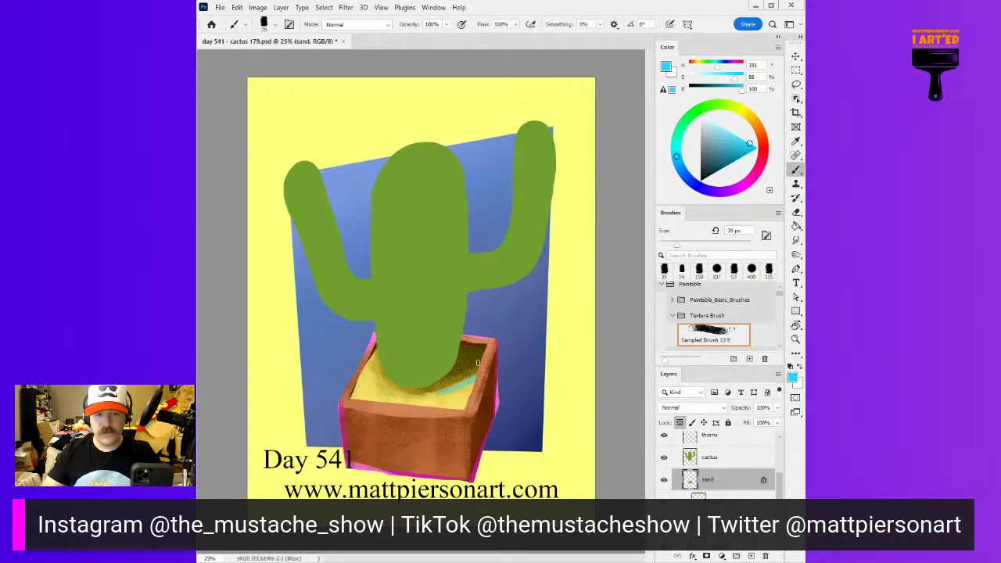
Add a thin light pink (H 308) accent beside the cyan streak on the sand with a 16 px brush
click(697, 185)
drag(609, 266, 586, 293)
click(726, 130)
click(462, 376)
key(ctrl+z)
click(746, 182)
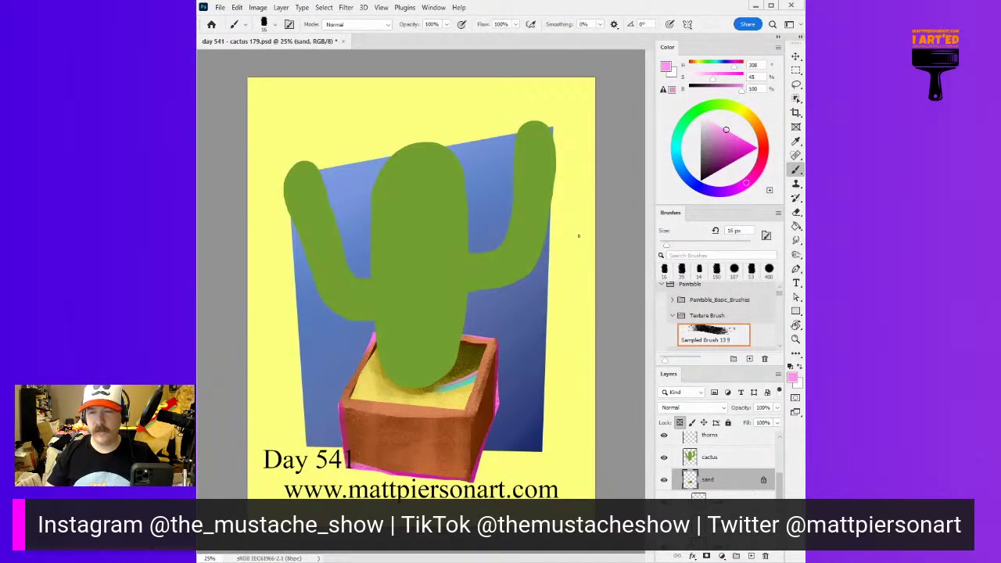
Lock the cactus layer's transparent pixels and add a new layer clipped to it
click(726, 462)
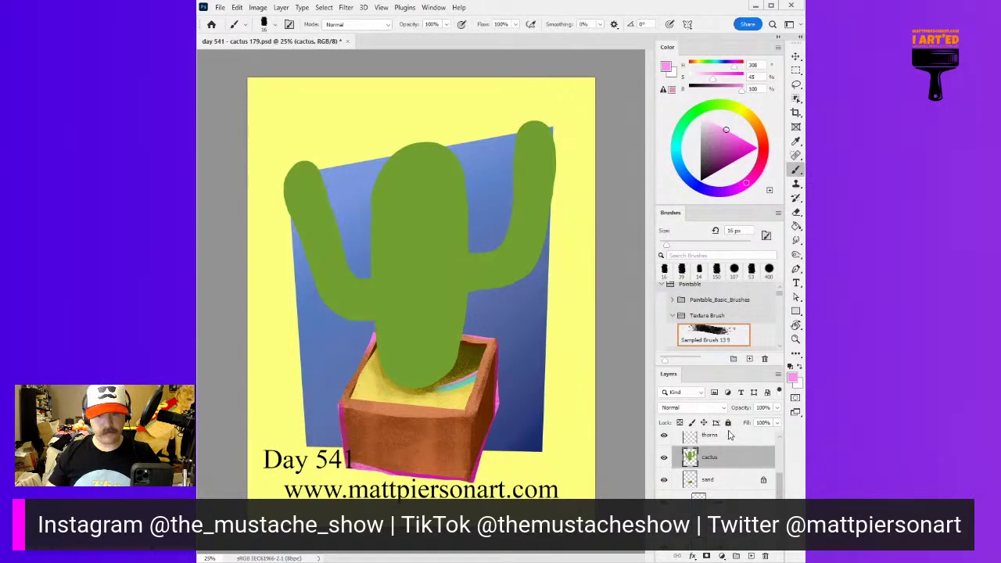
click(680, 423)
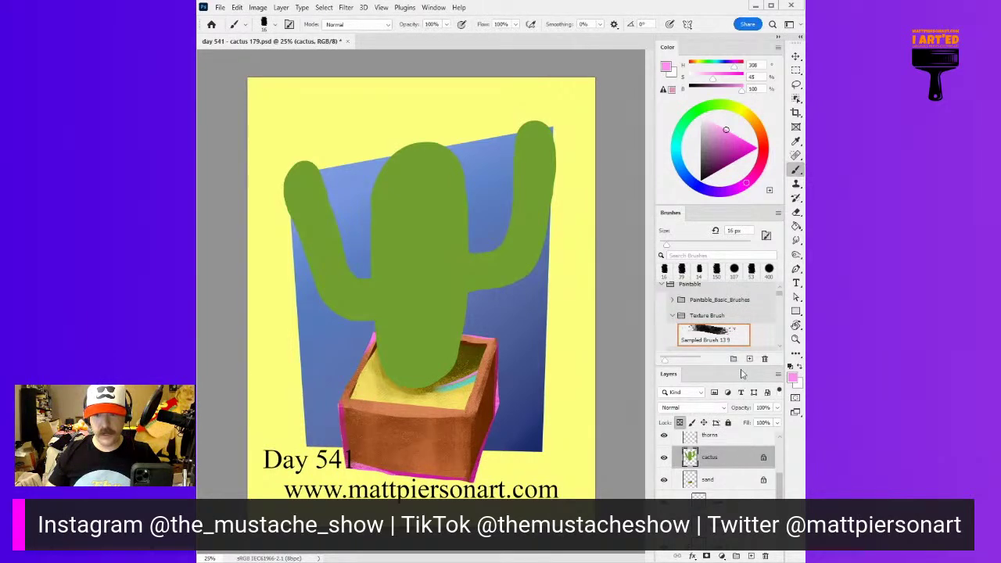
key(ctrl+shift+alt+n)
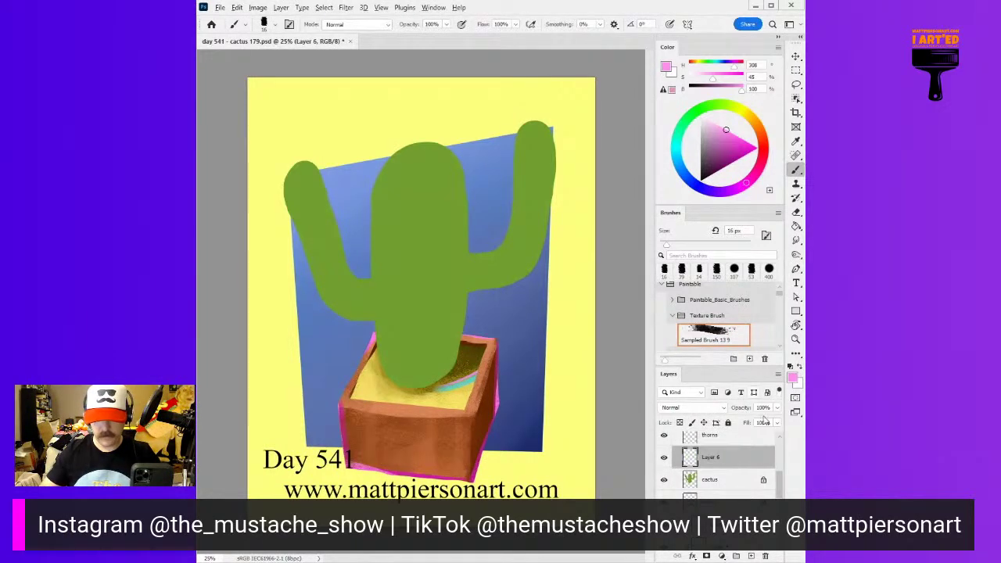
alt+click(740, 467)
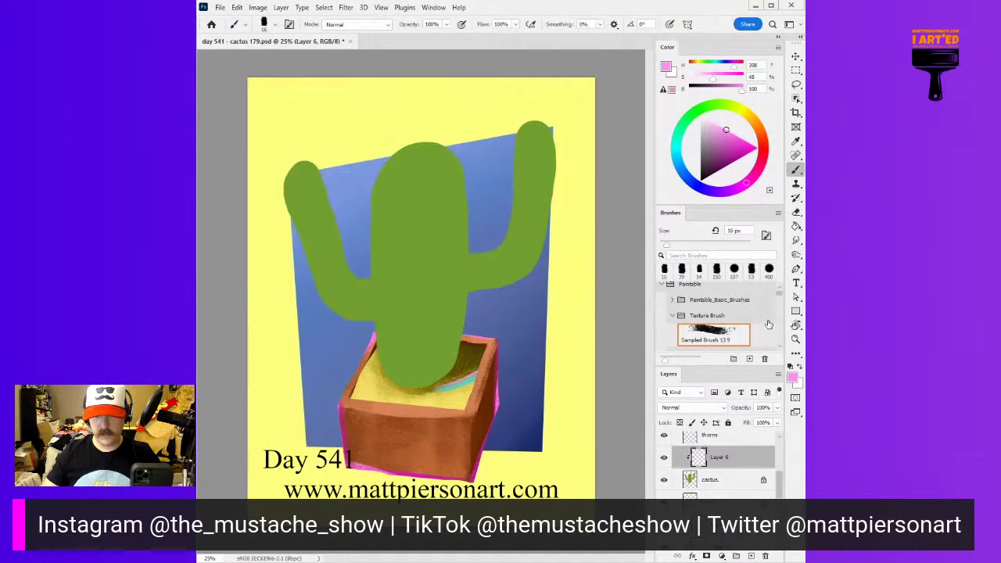
Choose the Soft Round brush at 439 px and lighten the green sampled from the cactus to H 84, S 51, B 91
scroll(718, 332, up, 2)
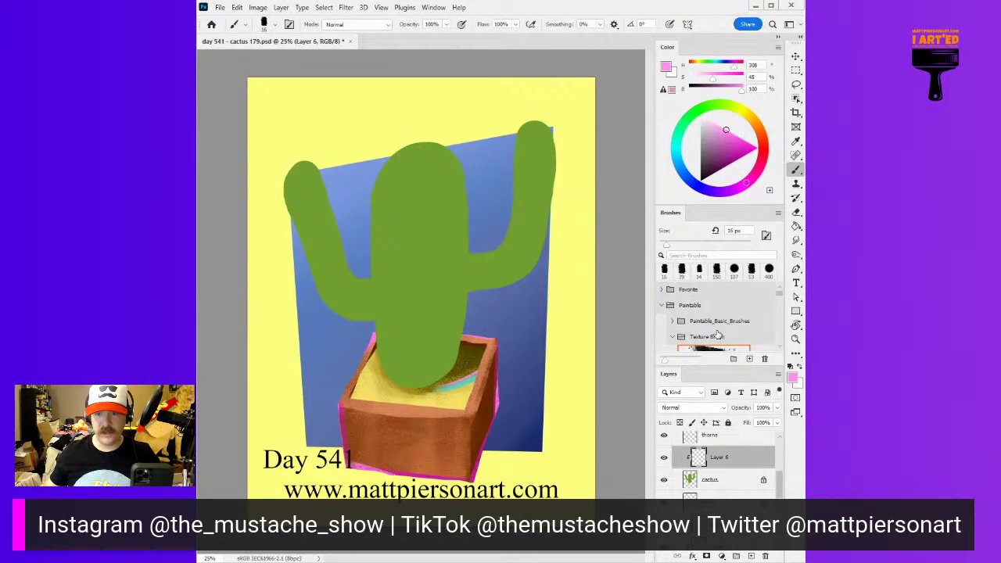
click(671, 321)
scroll(705, 352, down, 1)
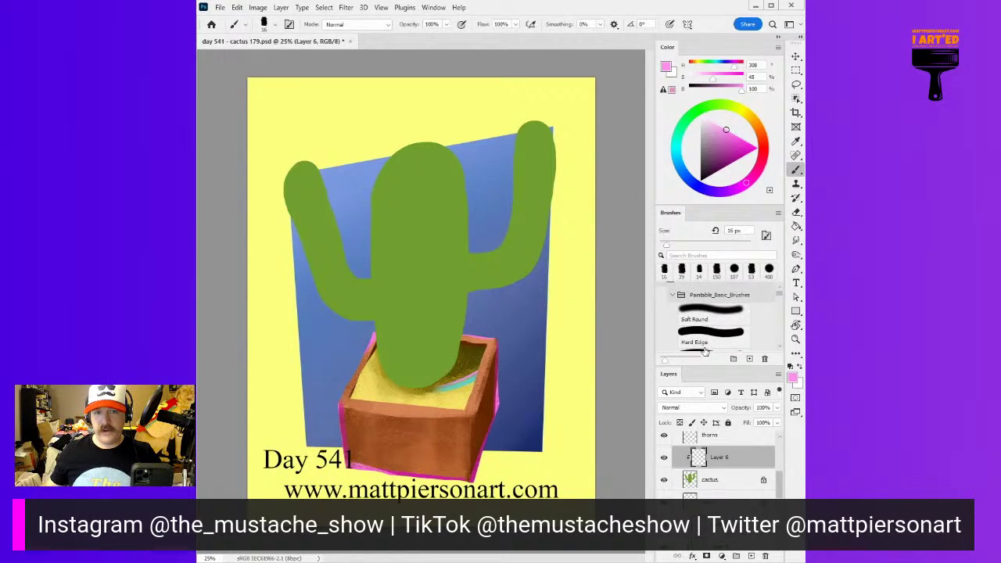
scroll(705, 352, down, 1)
click(704, 302)
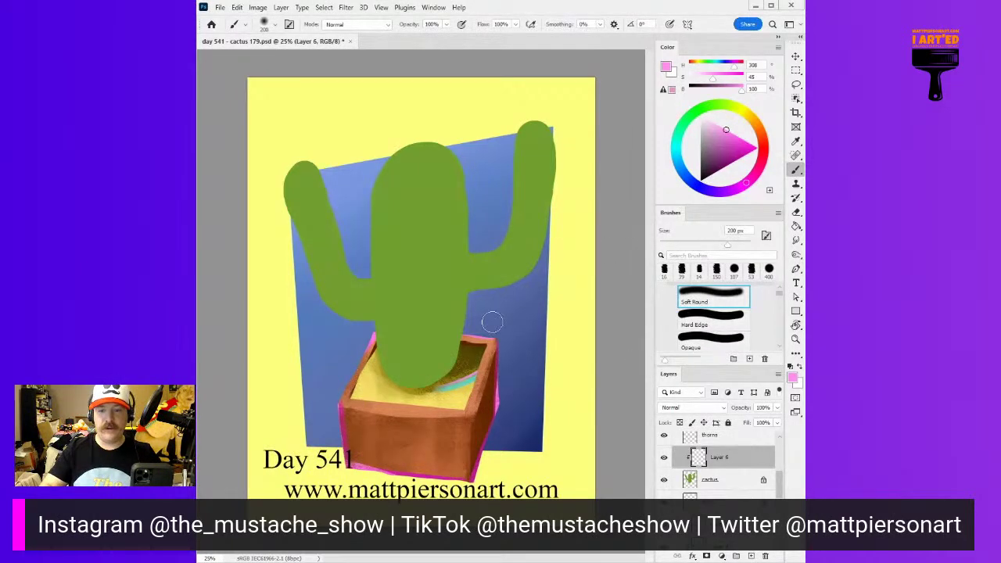
alt+click(313, 196)
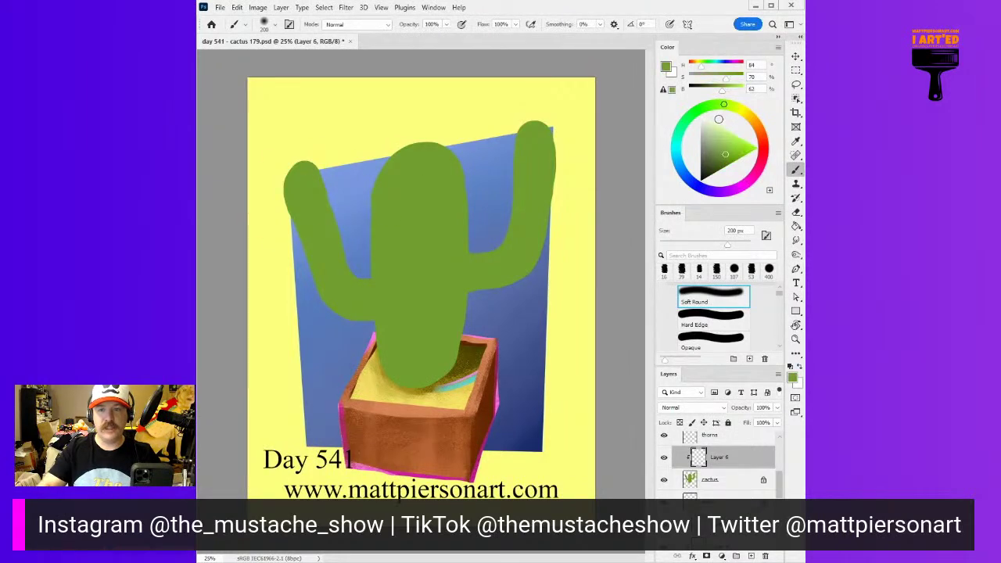
alt+right_click(451, 286)
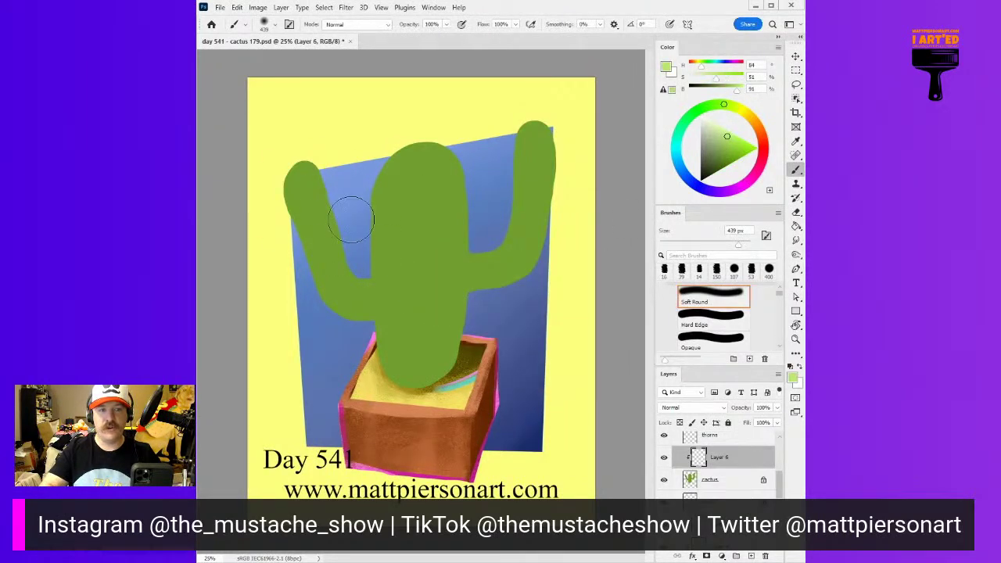
Paint soft light green highlights on both cactus arms and down the left side of the trunk
mouse_move(283, 144)
mouse_down()
mouse_move(299, 314)
mouse_move(293, 151)
mouse_move(342, 285)
mouse_up()
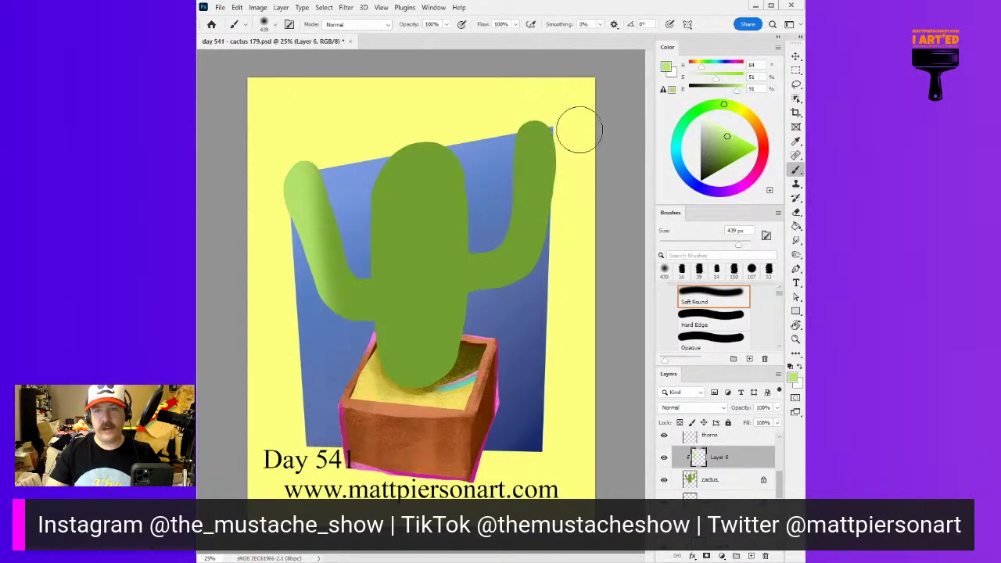
drag(406, 161, 393, 233)
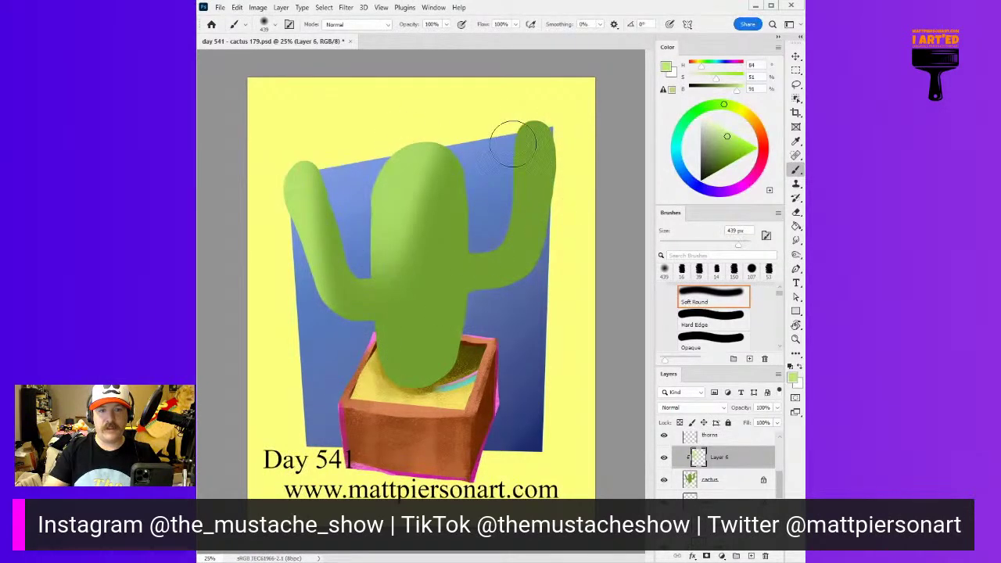
drag(527, 115, 498, 235)
drag(520, 146, 490, 203)
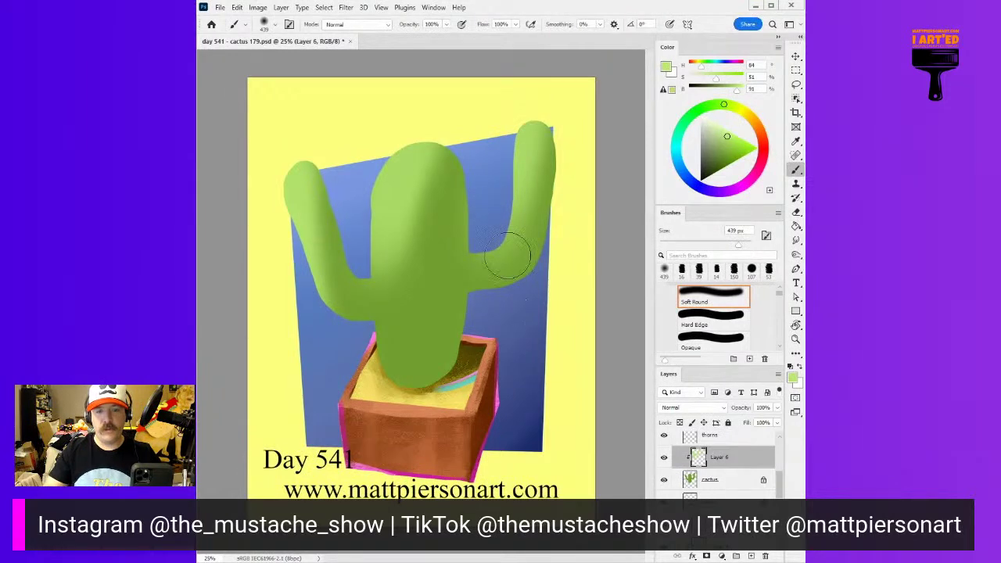
drag(424, 129, 391, 252)
drag(418, 158, 387, 277)
drag(534, 128, 532, 192)
drag(404, 218, 399, 395)
Shade the right side of the cactus trunk with a darker green using the soft brush at 279 px
click(729, 156)
alt+right_click(438, 279)
mouse_move(431, 207)
mouse_down()
mouse_move(414, 382)
mouse_move(426, 219)
mouse_move(430, 380)
mouse_move(455, 301)
mouse_move(440, 373)
mouse_up()
Shade the cactus arms' bends and undersides with dark greens (H 84, S 100, B 34 and 30), and add a new layer above
click(720, 169)
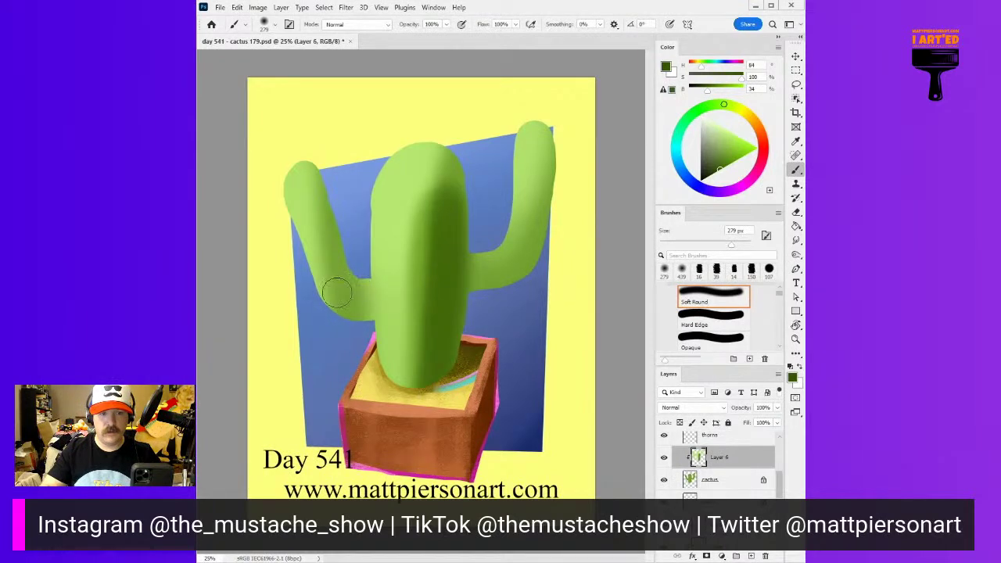
drag(344, 290, 361, 309)
click(717, 172)
mouse_move(469, 301)
mouse_down()
mouse_move(480, 268)
mouse_move(487, 295)
mouse_up()
drag(541, 252, 570, 161)
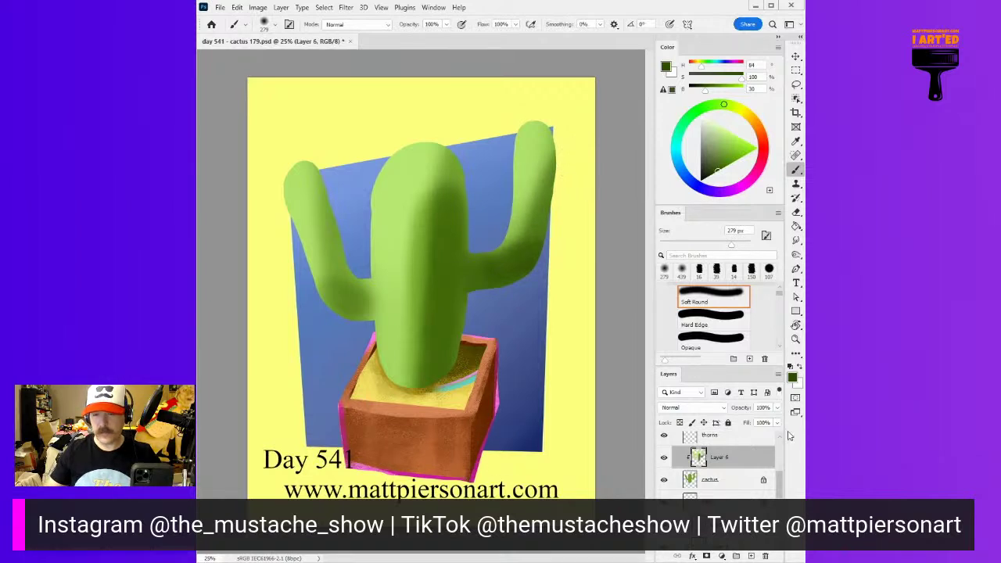
click(750, 555)
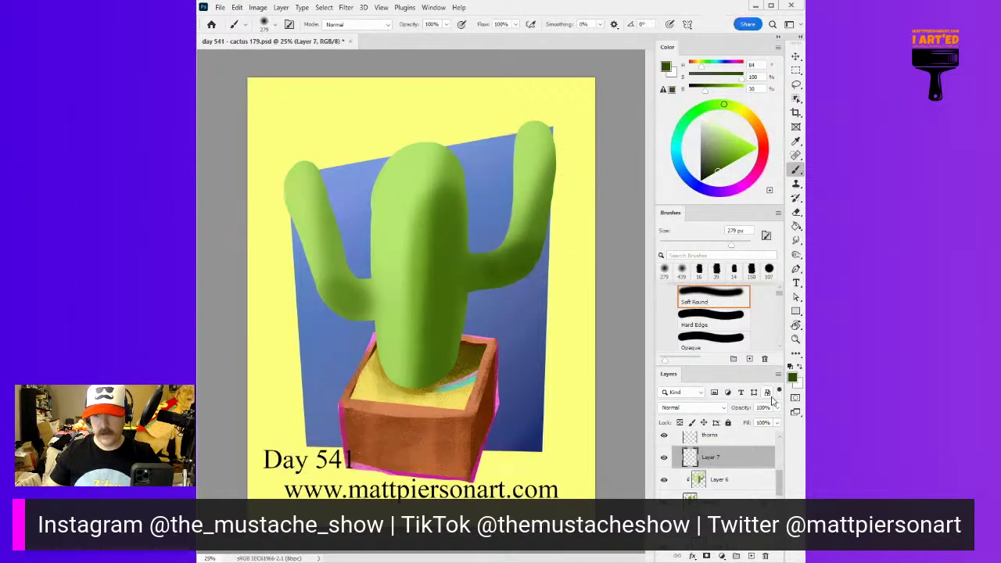
Unlock the background color layer and replace its yellow with a light muted olive fill (H 61, S 19, B 74)
scroll(728, 485, down, 5)
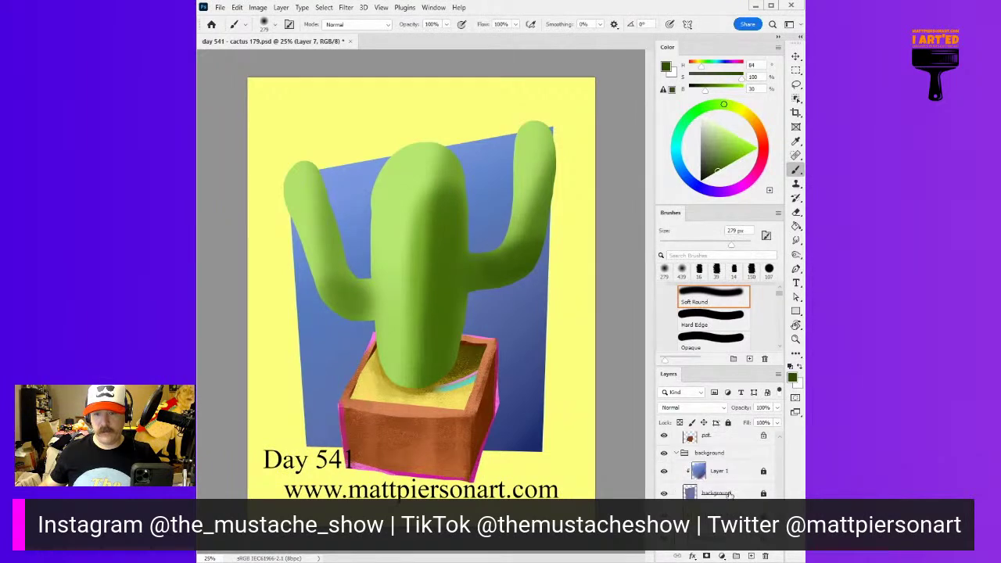
click(721, 515)
key(ctrl+/)
key(g)
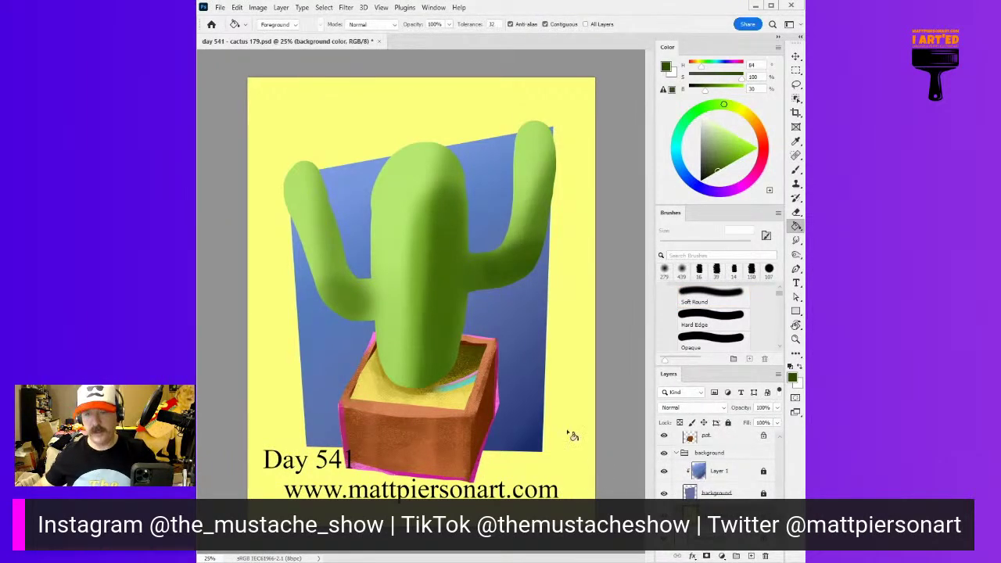
alt+click(581, 344)
click(710, 140)
drag(711, 140, 708, 141)
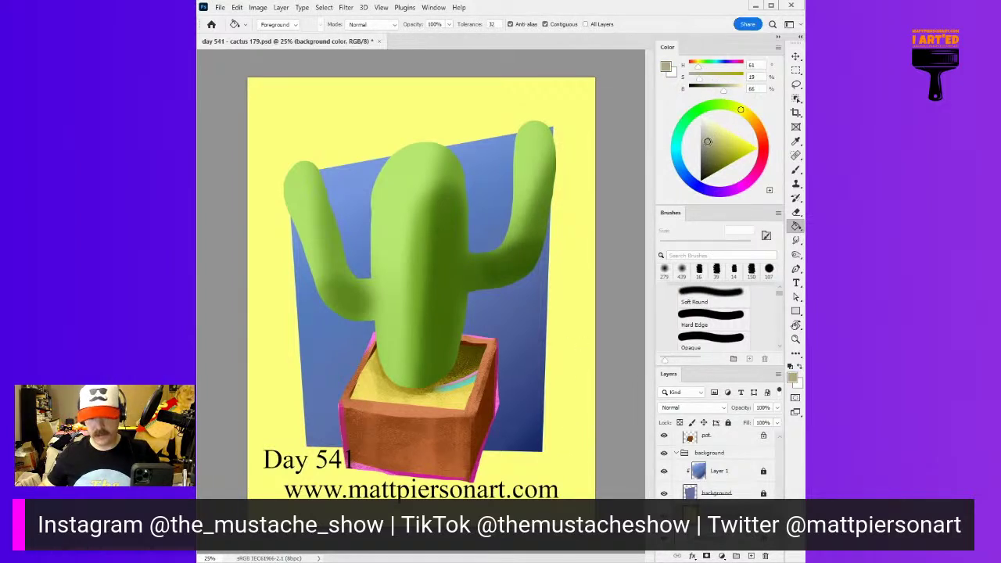
click(434, 163)
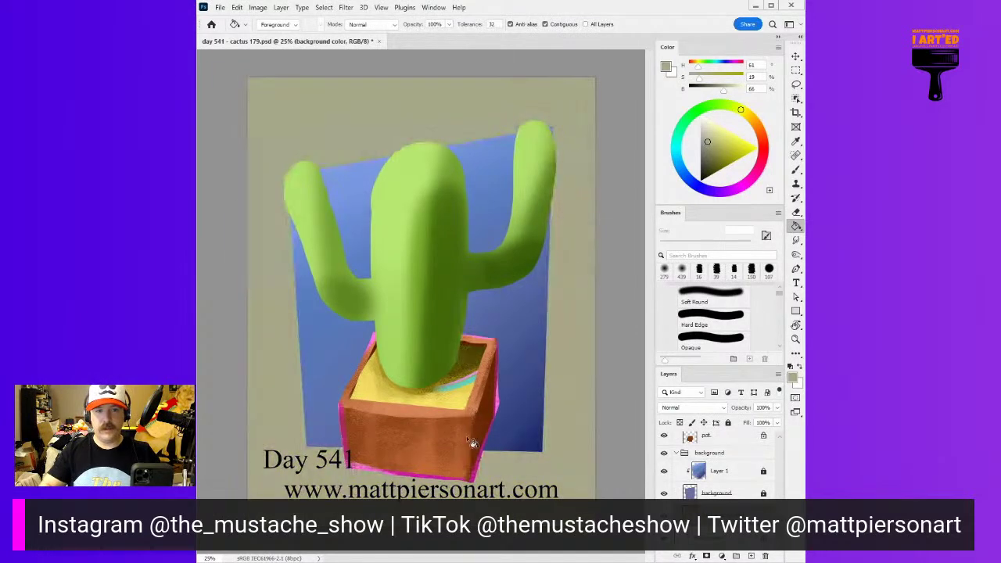
click(704, 136)
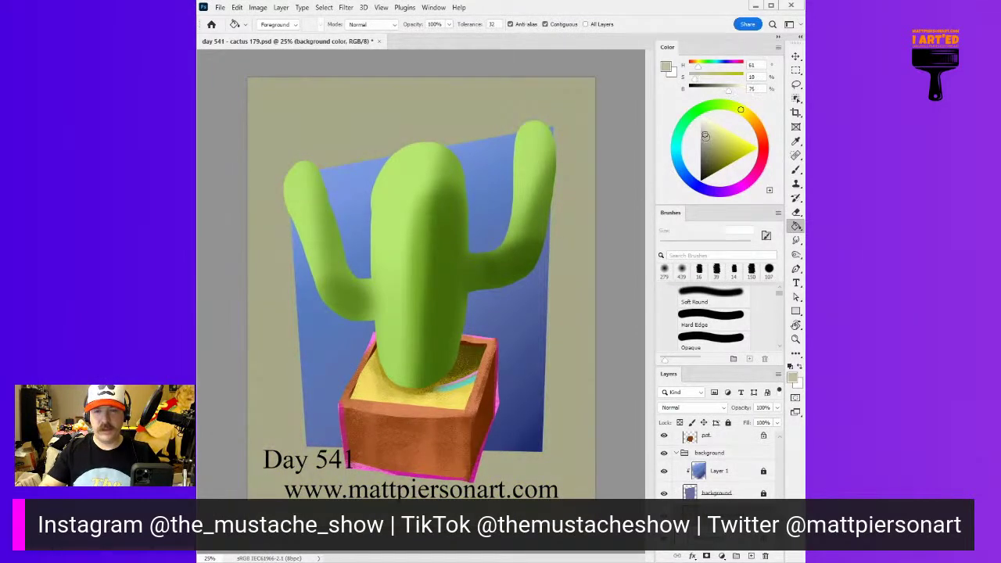
click(415, 238)
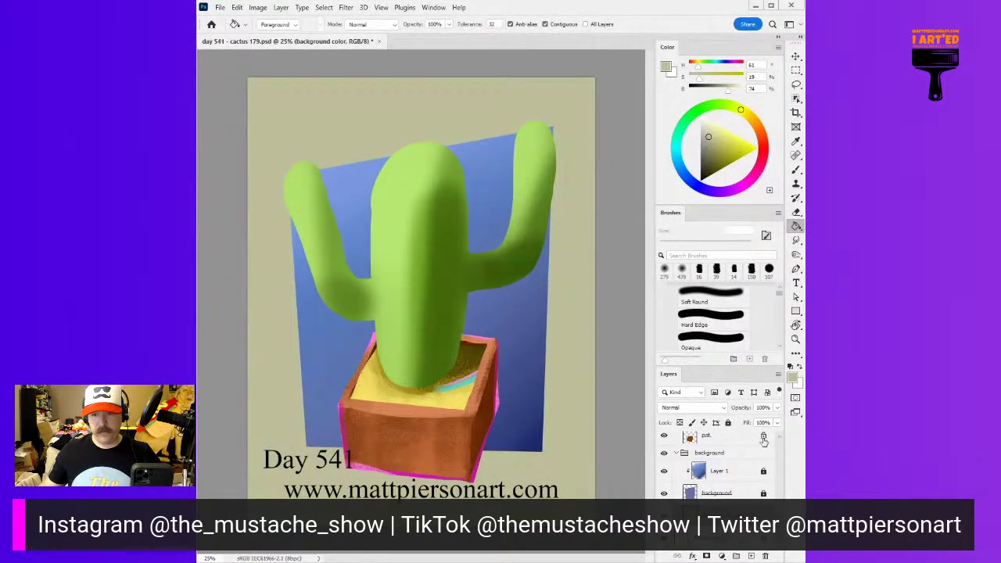
Lock the background color layer again and clip Layer 7 to the cactus layer beneath it
click(728, 423)
scroll(720, 462, up, 5)
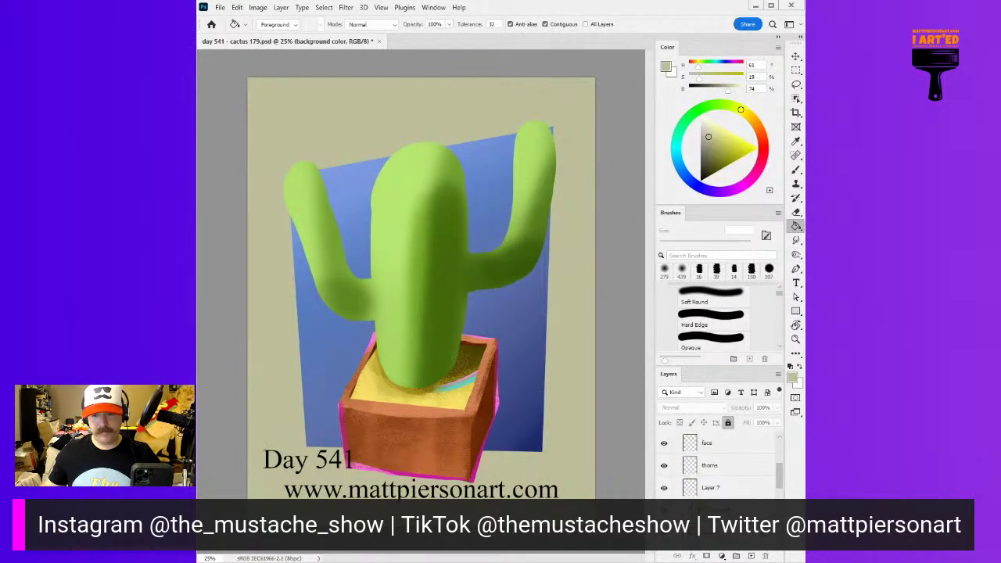
scroll(719, 466, down, 2)
drag(728, 497, 689, 487)
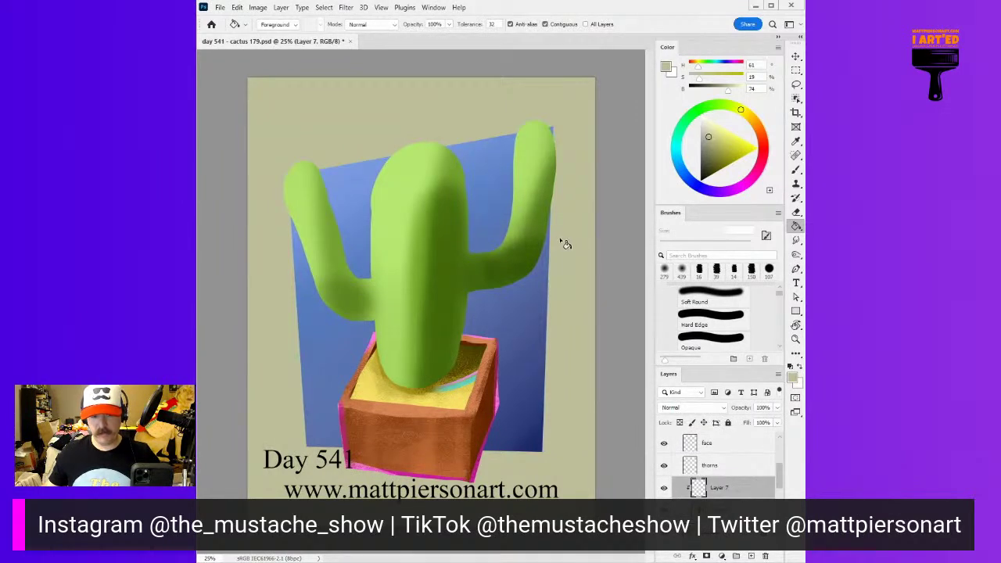
Paint light green highlights (H 84, S 32, B 100) down the trunk's left side with textured Sampled Brush 13 9 at 175 px
key(b)
scroll(707, 341, down, 2)
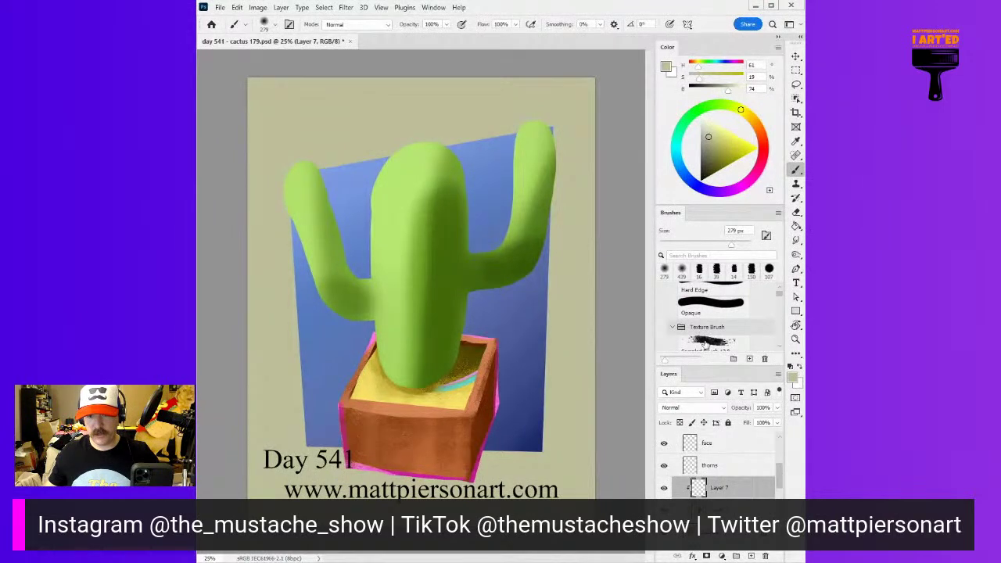
click(706, 342)
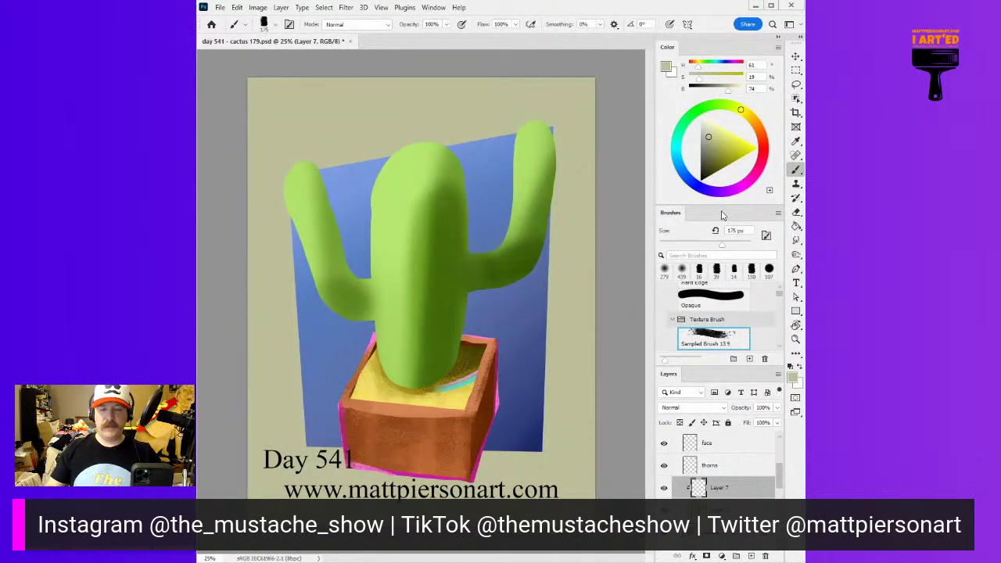
alt+click(408, 177)
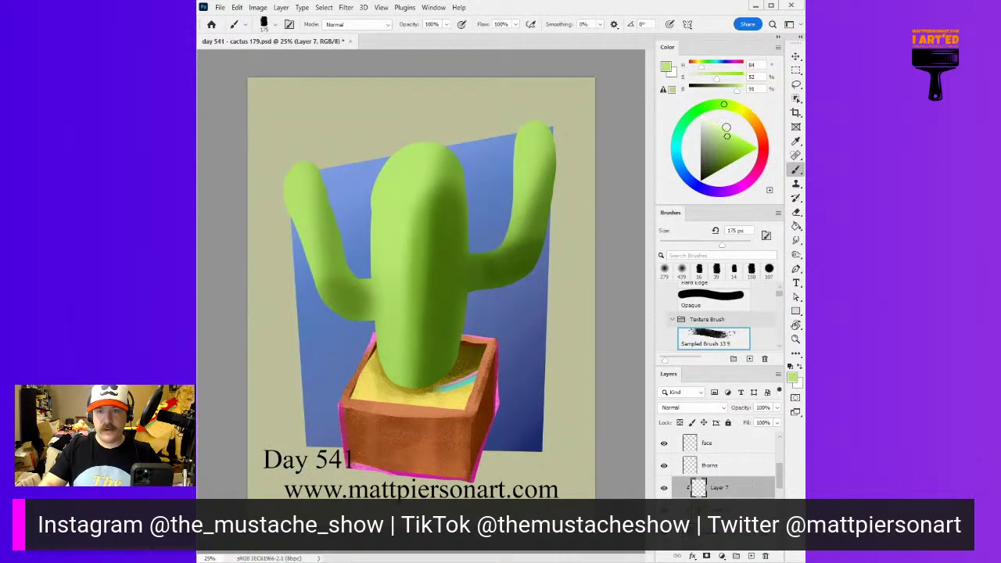
click(719, 125)
drag(403, 201, 389, 316)
mouse_move(382, 199)
mouse_down()
mouse_move(418, 201)
mouse_move(427, 182)
mouse_move(398, 155)
mouse_move(426, 151)
mouse_move(368, 212)
mouse_move(388, 183)
mouse_move(401, 279)
mouse_up()
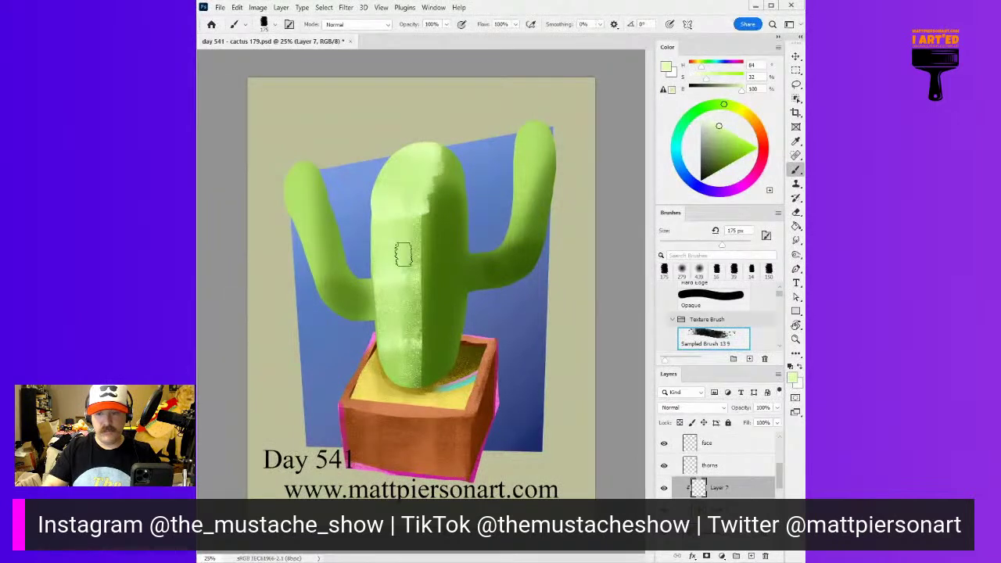
Blend the trunk's highlight into its midtones with sampled greens, enlarging the textured brush to 344 px
alt+click(438, 272)
mouse_move(426, 195)
mouse_down()
mouse_move(424, 393)
mouse_move(427, 246)
mouse_move(414, 324)
mouse_move(429, 191)
mouse_move(415, 338)
mouse_move(424, 184)
mouse_move(402, 276)
mouse_up()
mouse_move(405, 214)
mouse_down()
mouse_move(394, 344)
mouse_move(400, 184)
mouse_move(391, 303)
mouse_up()
alt+click(402, 190)
mouse_move(398, 235)
mouse_down()
mouse_move(432, 245)
mouse_move(424, 215)
mouse_move(415, 345)
mouse_up()
alt+right_click(420, 241)
mouse_move(429, 266)
mouse_down()
mouse_move(423, 312)
mouse_move(440, 254)
mouse_up()
alt+click(430, 224)
mouse_move(413, 219)
mouse_down()
mouse_move(420, 356)
mouse_move(424, 202)
mouse_move(418, 373)
mouse_up()
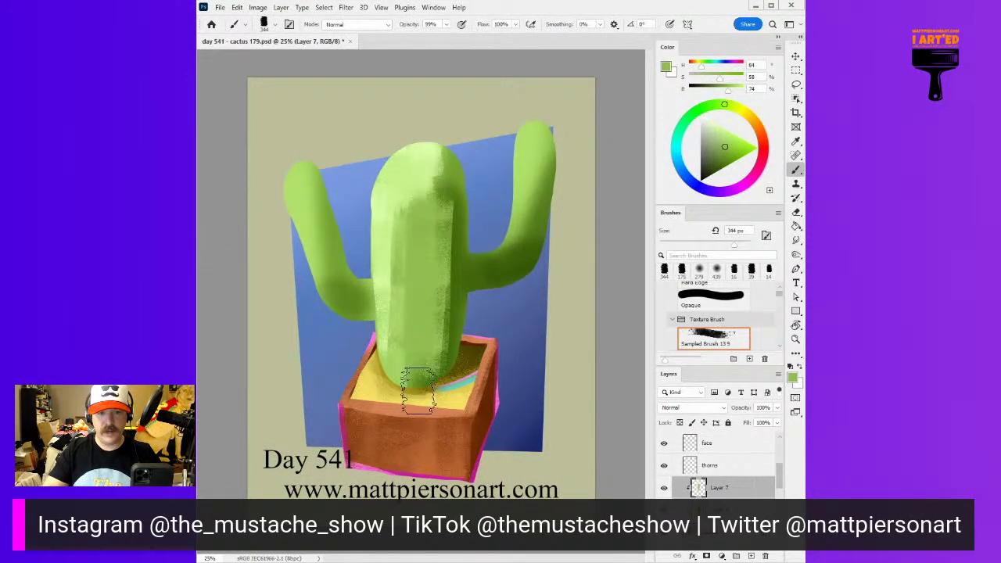
Texture the trunk's right side and lower center with sampled darker and mid greens
alt+click(458, 268)
drag(461, 267, 451, 267)
drag(446, 206, 429, 373)
mouse_move(451, 284)
mouse_down()
mouse_move(443, 361)
mouse_move(425, 328)
mouse_move(401, 346)
mouse_move(428, 382)
mouse_up()
alt+click(416, 320)
mouse_move(413, 317)
mouse_down()
mouse_move(404, 276)
mouse_move(410, 321)
mouse_move(403, 229)
mouse_move(410, 372)
mouse_move(402, 216)
mouse_up()
Brush sampled green texture up the left arm from its bend to its tip
alt+click(361, 290)
mouse_move(332, 304)
mouse_down()
mouse_move(301, 224)
mouse_move(311, 153)
mouse_move(292, 178)
mouse_move(313, 324)
mouse_move(336, 217)
mouse_move(331, 163)
mouse_up()
alt+click(306, 189)
alt+click(306, 189)
Texture the upper right arm with sampled light and mid greens, reducing the brush to 83 px
alt+click(420, 165)
mouse_move(524, 153)
mouse_down()
mouse_move(496, 167)
mouse_move(509, 196)
mouse_move(532, 145)
mouse_move(540, 185)
mouse_up()
alt+click(543, 172)
alt+drag(576, 176, 565, 176)
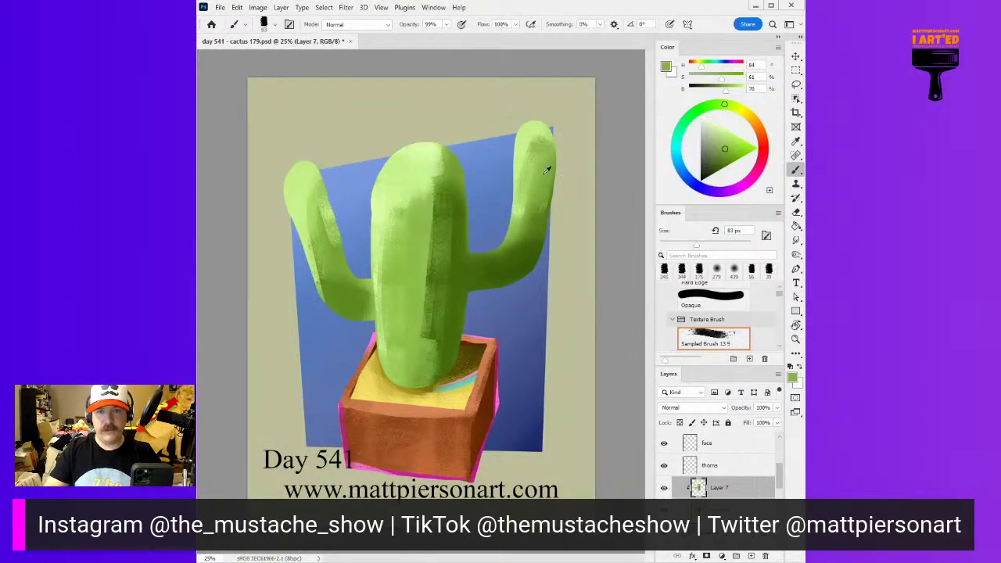
alt+click(529, 141)
drag(532, 145, 520, 209)
alt+click(538, 154)
drag(537, 145, 528, 221)
Darken the trunk's right side with a deeper green and blend it using sampled greens at 137 px
alt+click(467, 225)
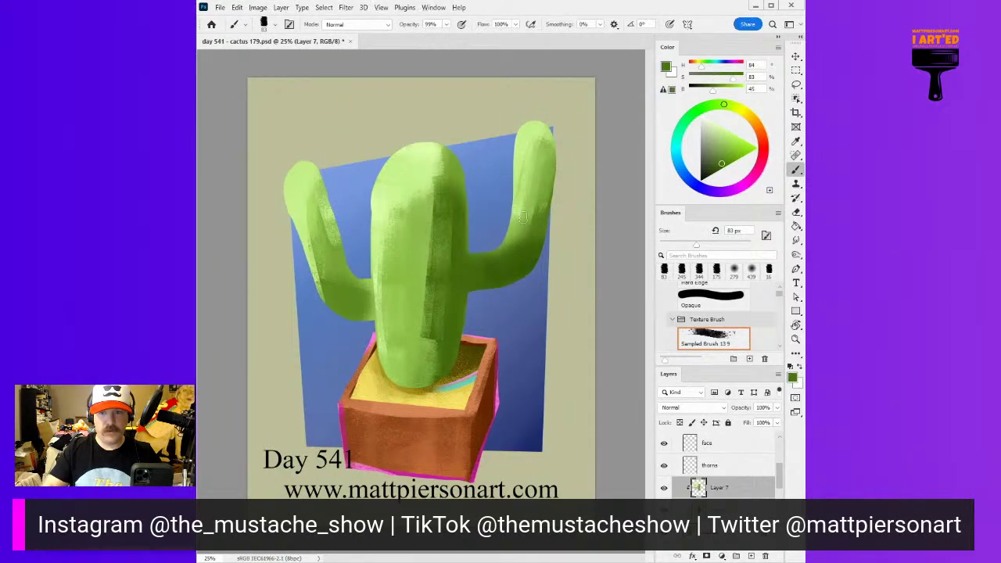
click(717, 170)
mouse_move(457, 202)
mouse_down()
mouse_move(449, 290)
mouse_move(459, 254)
mouse_move(451, 266)
mouse_up()
alt+right_click(457, 305)
alt+click(442, 337)
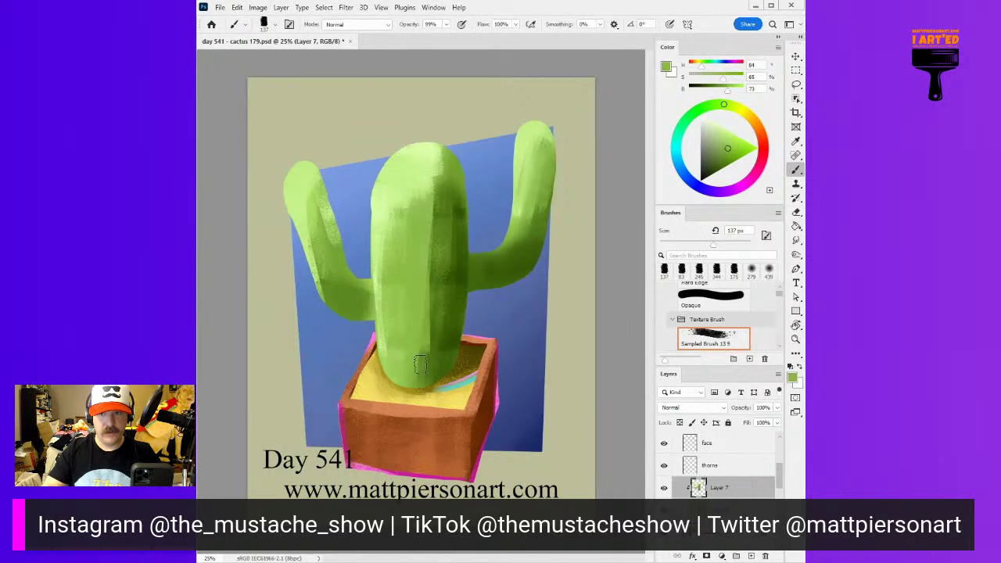
Blend the left arm's shadow and highlight with sampled greens at 137 px
alt+click(364, 309)
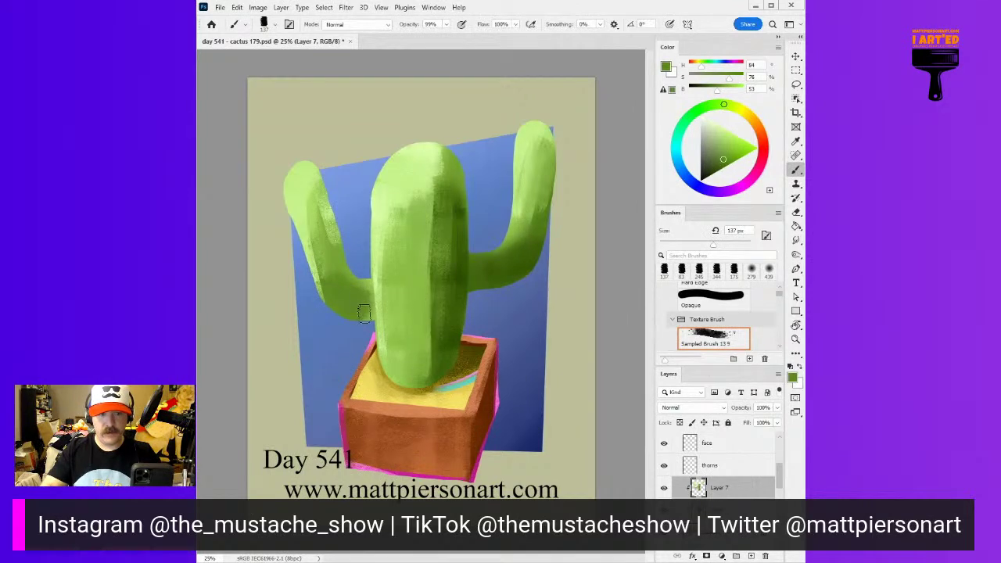
alt+click(366, 289)
alt+click(335, 266)
mouse_move(308, 207)
mouse_down()
mouse_move(330, 279)
mouse_move(321, 255)
mouse_up()
alt+click(316, 234)
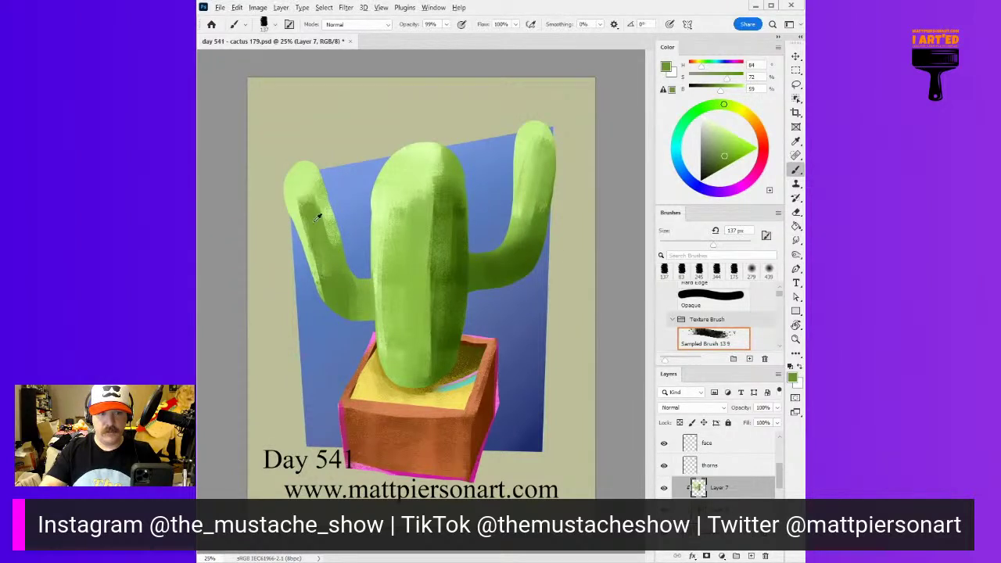
drag(303, 175, 313, 213)
alt+click(299, 183)
alt+click(298, 181)
drag(299, 175, 312, 213)
alt+click(324, 221)
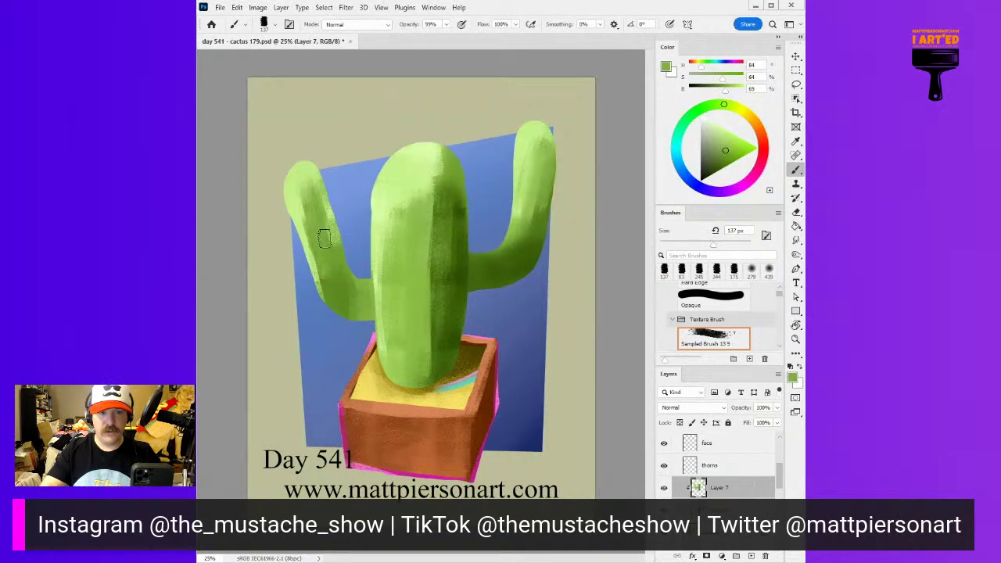
Shade the right side of the trunk's crown with dark green and blend the shadow downward
alt+click(461, 218)
mouse_move(439, 173)
mouse_down()
mouse_move(434, 163)
mouse_move(449, 183)
mouse_move(429, 161)
mouse_move(445, 177)
mouse_move(445, 153)
mouse_move(429, 146)
mouse_move(446, 171)
mouse_up()
alt+click(467, 182)
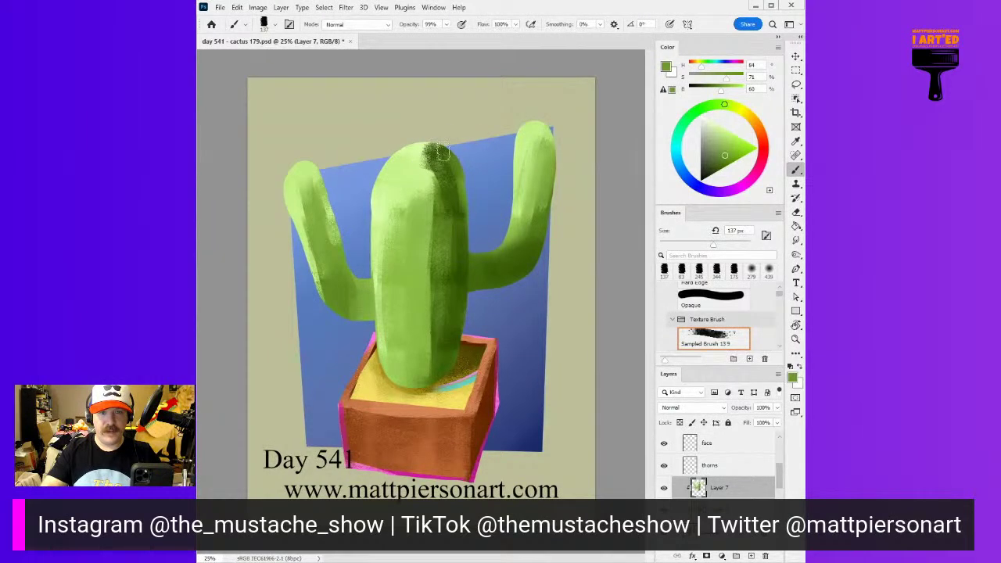
alt+click(428, 167)
alt+click(431, 195)
alt+click(443, 185)
mouse_move(443, 186)
mouse_down()
mouse_move(411, 174)
mouse_move(425, 160)
mouse_move(407, 174)
mouse_move(416, 166)
mouse_move(426, 225)
mouse_move(444, 230)
mouse_move(424, 203)
mouse_up()
Rework the trunk's crown and upper left edge with sampled light and mid greens using a 62 px brush
alt+click(425, 167)
alt+click(414, 230)
alt+click(406, 187)
alt+click(430, 194)
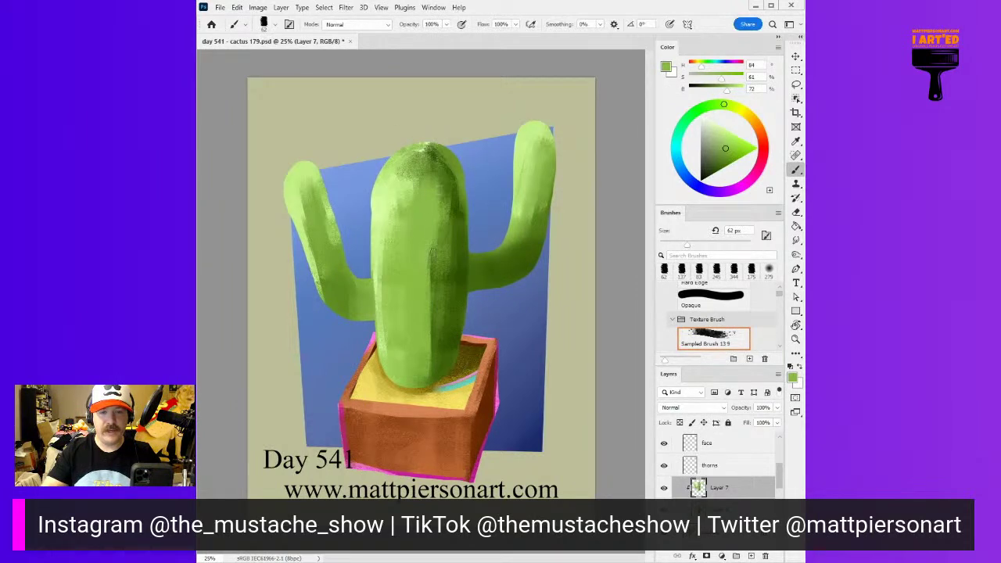
alt+click(391, 169)
drag(390, 167, 402, 147)
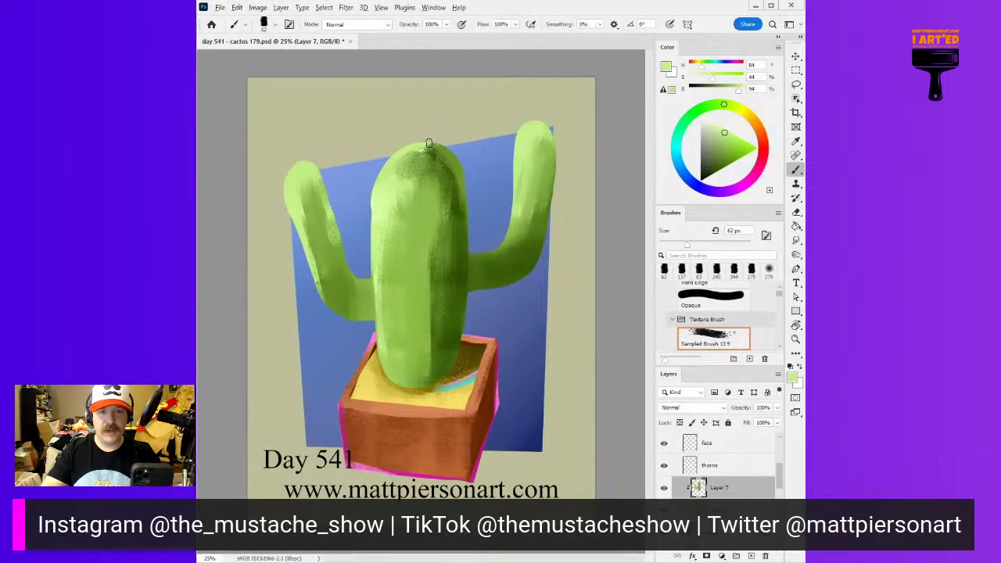
drag(414, 164, 438, 166)
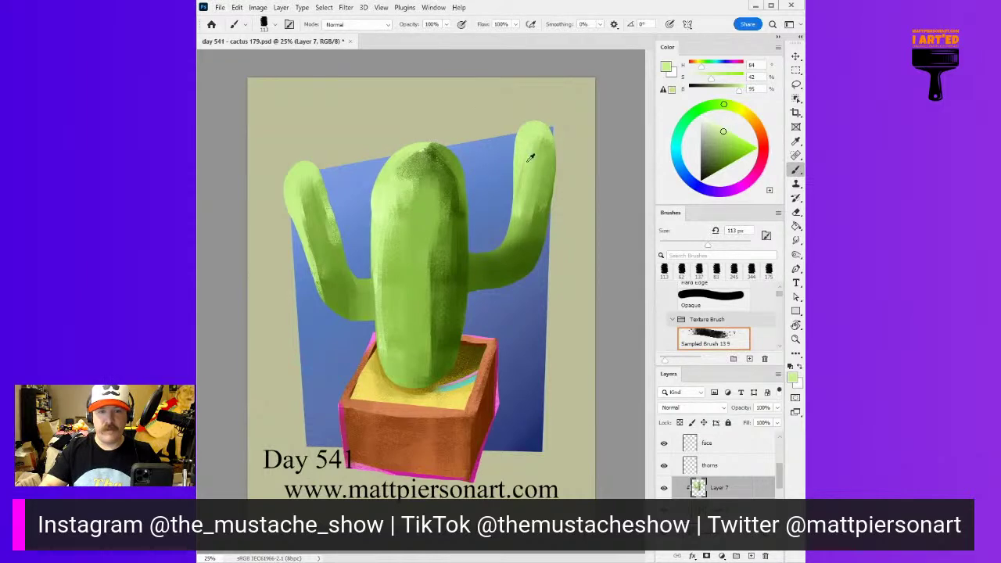
Highlight the trunk's crown and upper left edge with pale yellow (H 61, S 42, B 100) at 224 px
alt+click(419, 150)
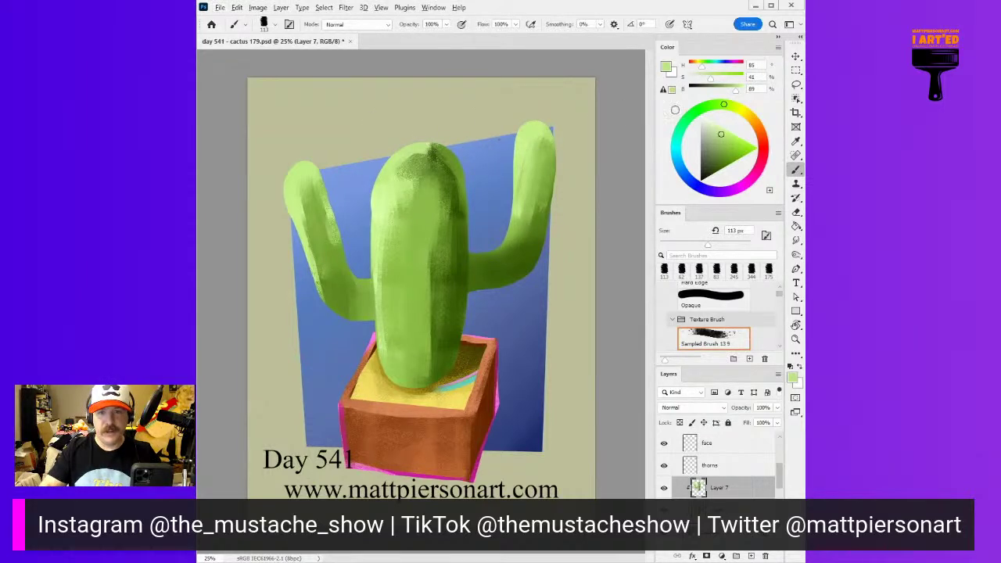
click(724, 127)
mouse_move(433, 147)
mouse_down()
mouse_move(382, 169)
mouse_move(416, 153)
mouse_up()
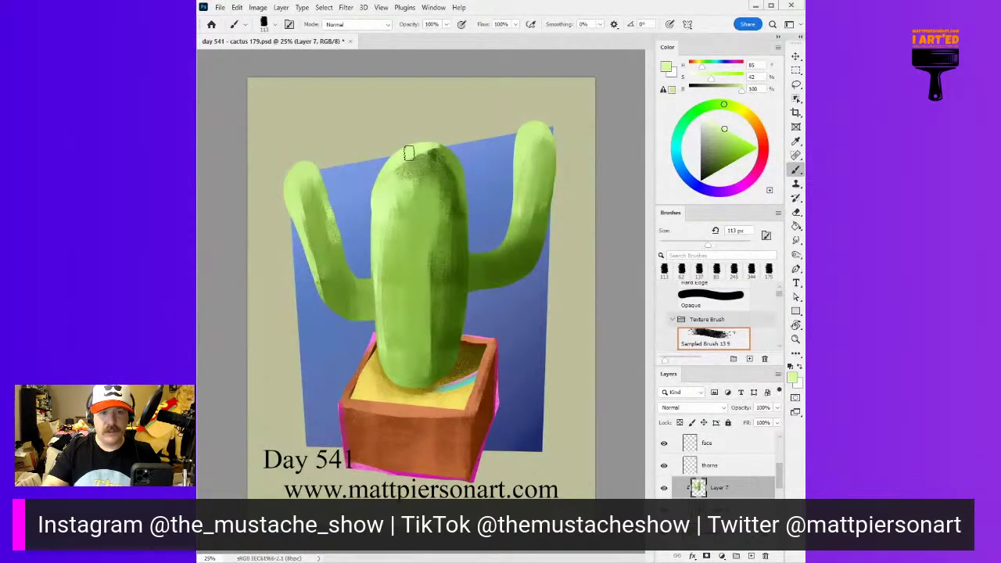
click(739, 110)
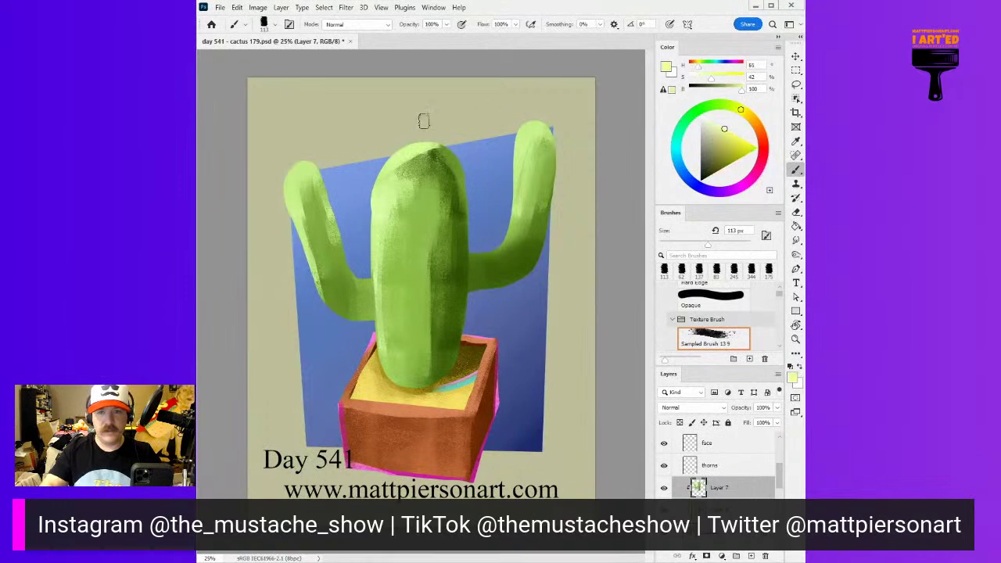
alt+right_click(406, 172)
drag(373, 219, 422, 157)
drag(390, 203, 434, 122)
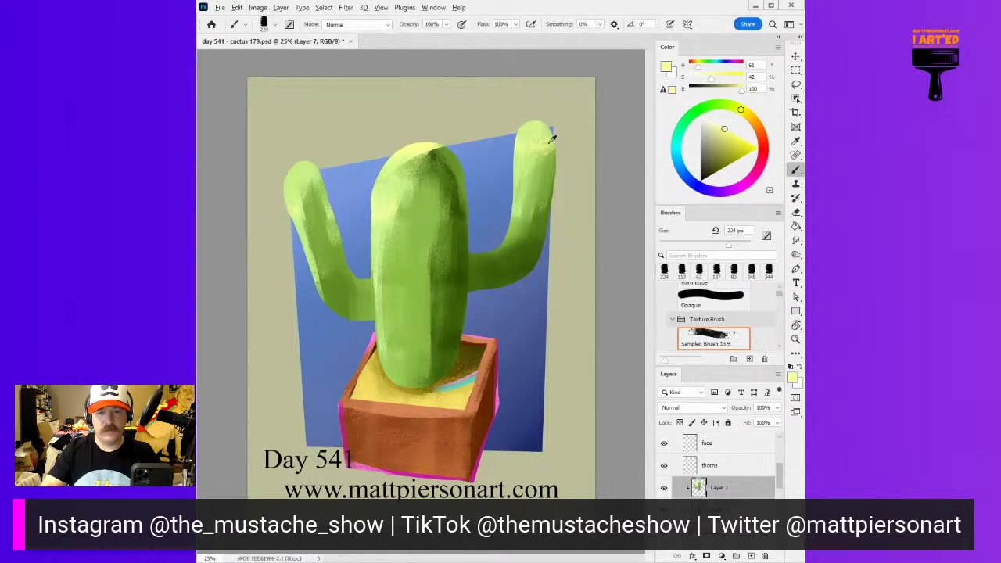
Soften the right arm's highlight and the trunk's upper left area with sampled light greens
alt+click(536, 163)
drag(540, 137, 530, 198)
alt+right_click(536, 169)
alt+click(411, 199)
mouse_move(404, 179)
mouse_down()
mouse_move(390, 205)
mouse_move(395, 196)
mouse_move(390, 275)
mouse_up()
Blend the trunk's center and lower part with vertical strokes of sampled mid greens at 149 px
alt+click(442, 257)
mouse_move(438, 227)
mouse_down()
mouse_move(461, 226)
mouse_move(422, 368)
mouse_up()
alt+click(424, 317)
drag(422, 252, 409, 397)
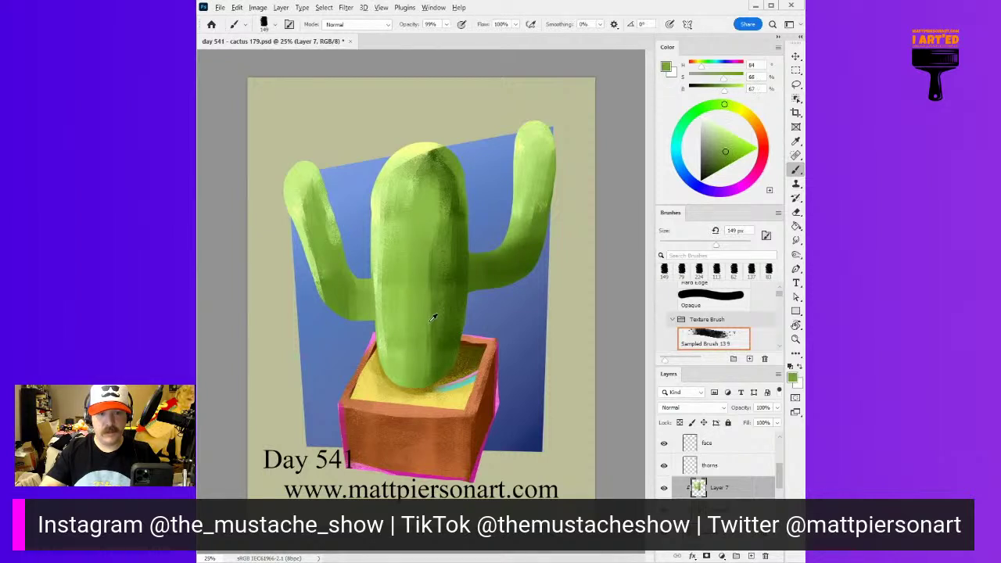
alt+click(432, 317)
drag(426, 251, 422, 364)
alt+click(442, 224)
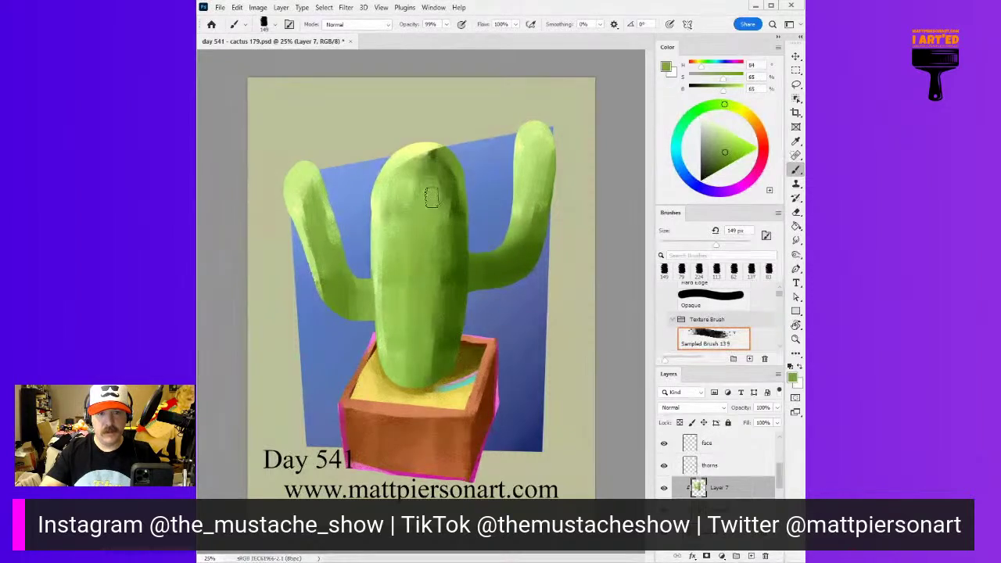
Deepen the shadow on the trunk's upper right side with sampled dark greens at 149 px
alt+click(448, 161)
mouse_move(441, 168)
mouse_down()
mouse_move(445, 203)
mouse_move(447, 190)
mouse_up()
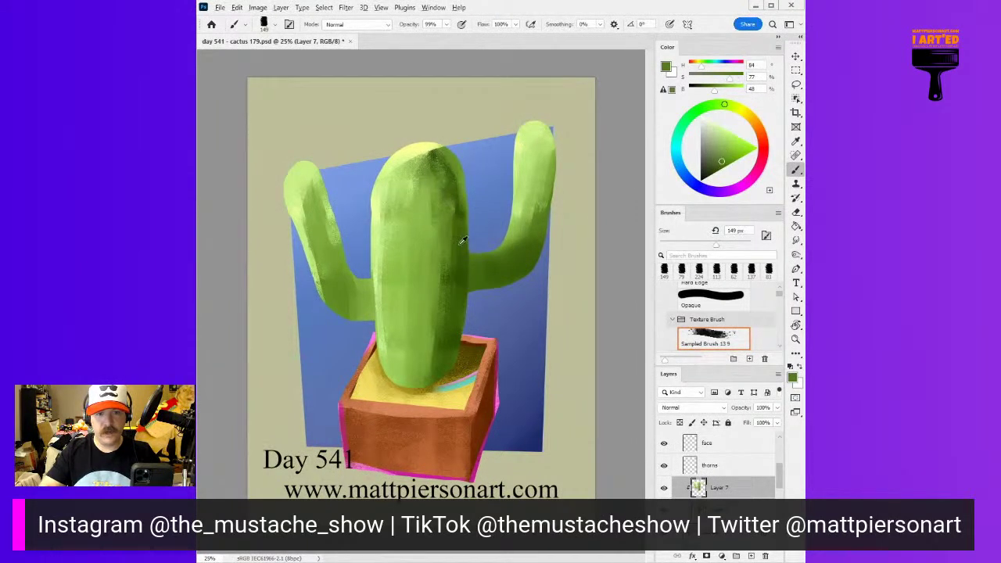
alt+click(453, 279)
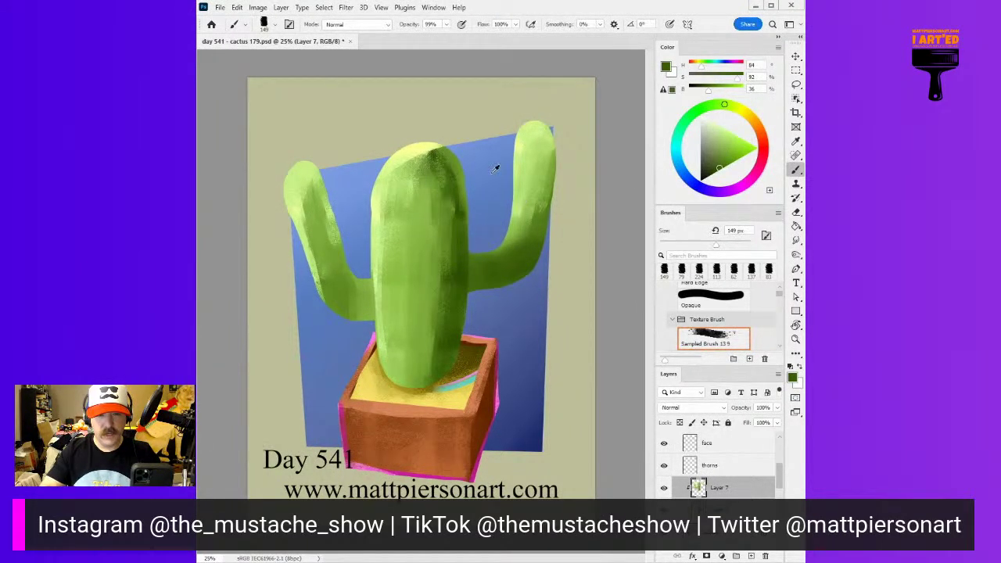
Add a thin yellow-green rim (H 62, S 56, B 78) along the trunk's upper right edge at 35 px and blend it with dark green
alt+click(430, 143)
alt+right_click(538, 194)
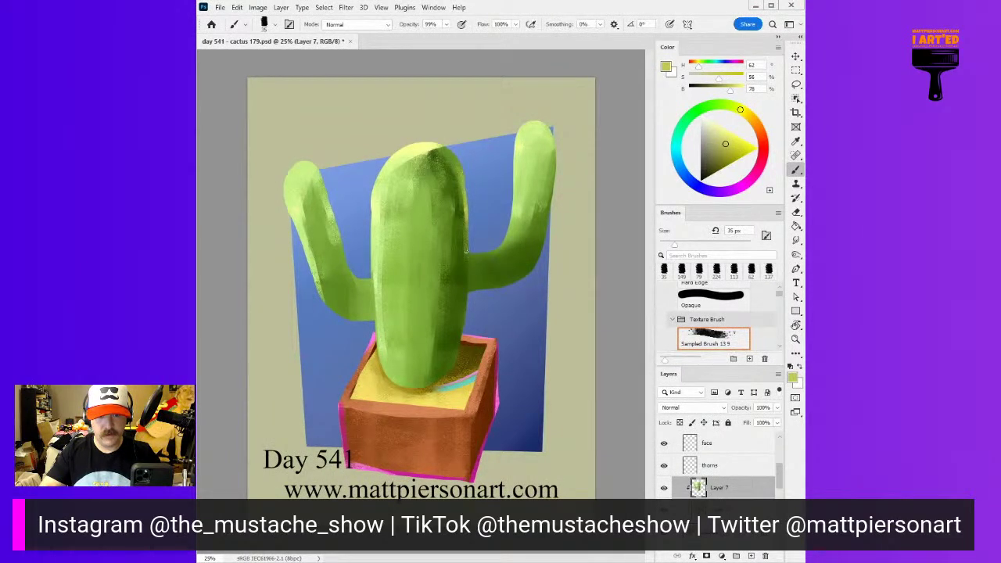
alt+click(507, 252)
mouse_move(478, 251)
alt+mouse_down()
mouse_move(456, 244)
mouse_move(463, 263)
alt+mouse_up()
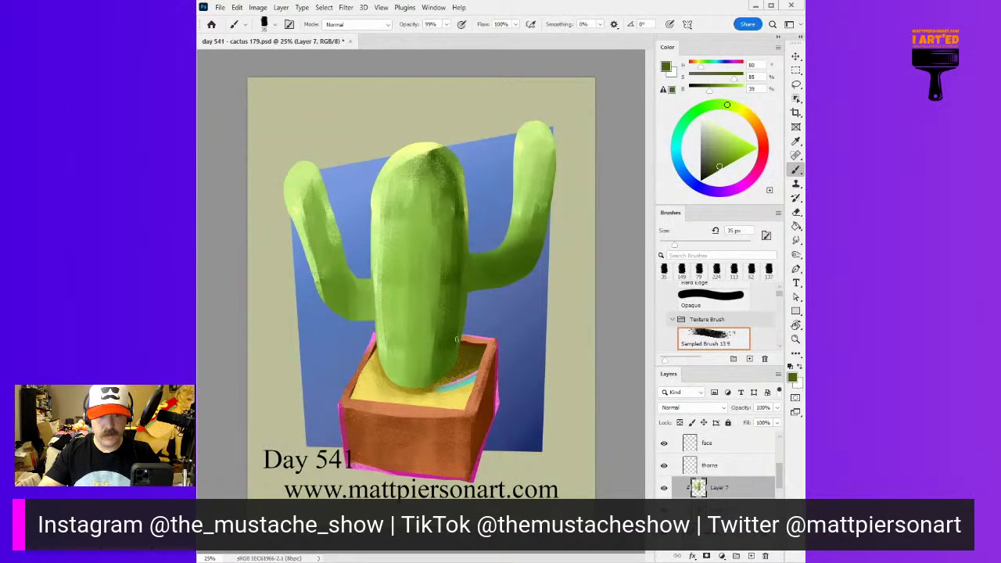
Paint blue reflected light (H 216, S 38, B 72) along the trunk's lower right edge and the right arm's underside at 35 px
click(685, 174)
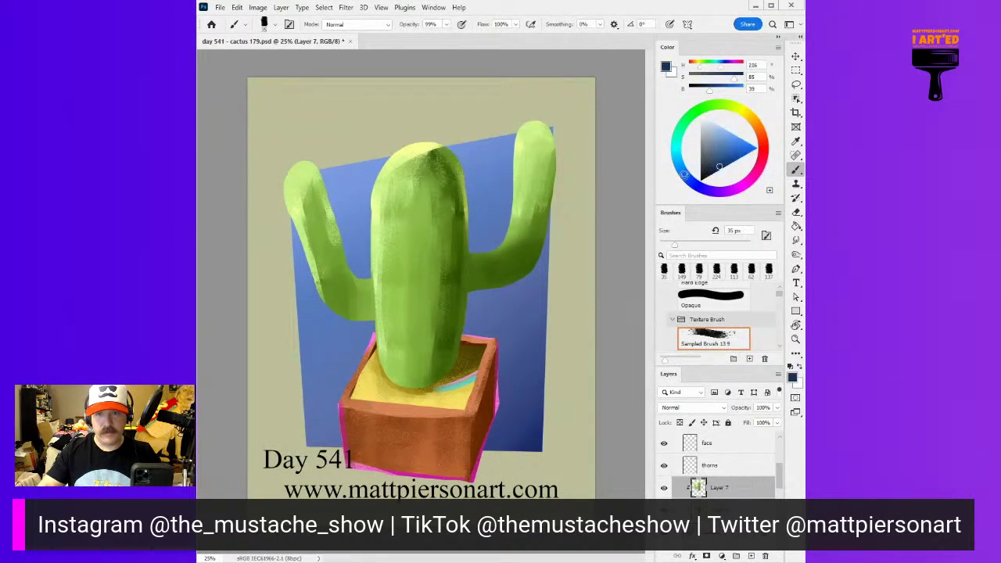
click(717, 143)
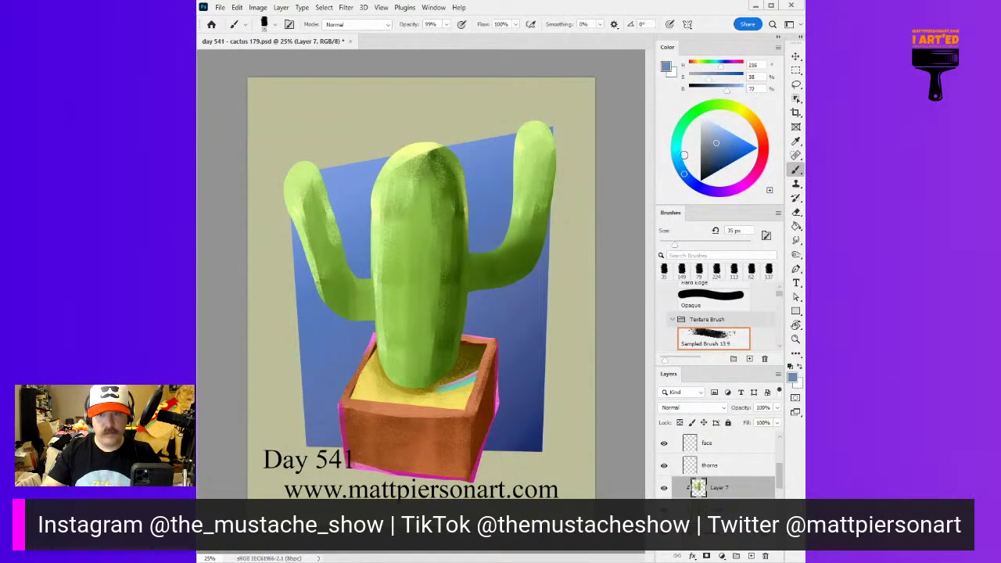
drag(465, 296, 457, 363)
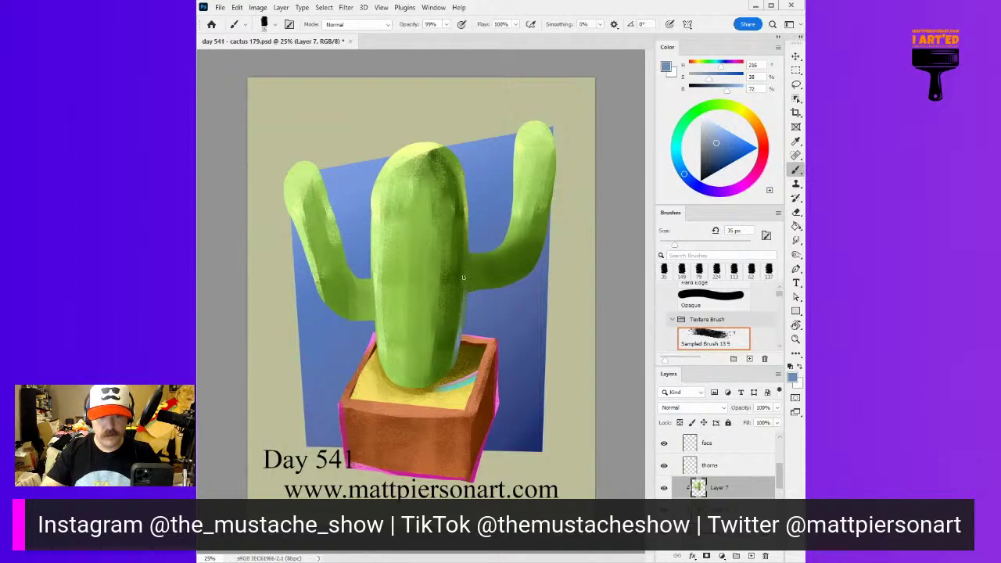
mouse_move(482, 287)
mouse_down()
mouse_move(538, 267)
mouse_move(531, 264)
mouse_up()
Broaden the reflected light under the cactus arms with a 158 px brush and a grayer blue (H 216, S 19, B 69)
alt+right_click(489, 291)
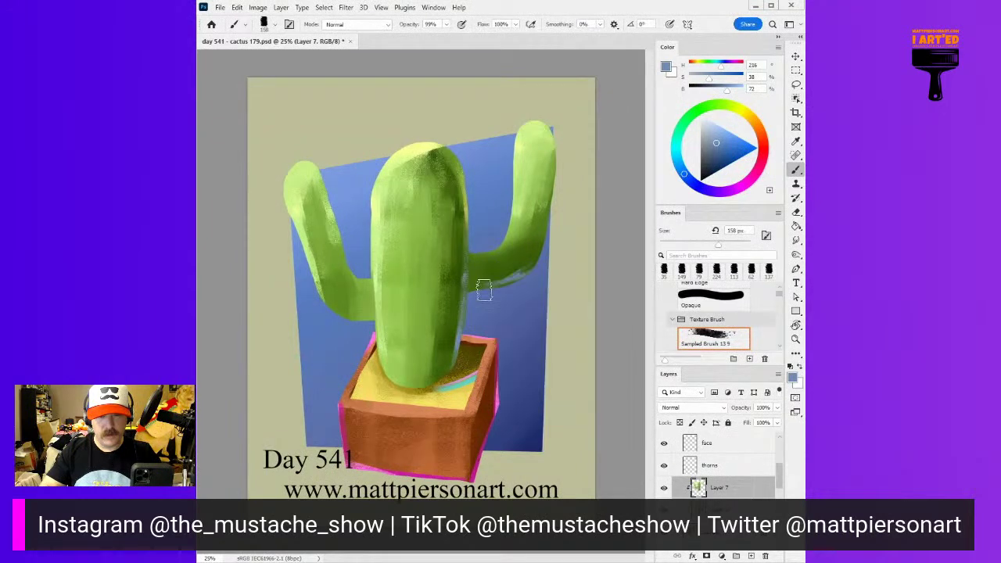
drag(489, 291, 540, 234)
drag(719, 142, 704, 139)
drag(474, 286, 535, 261)
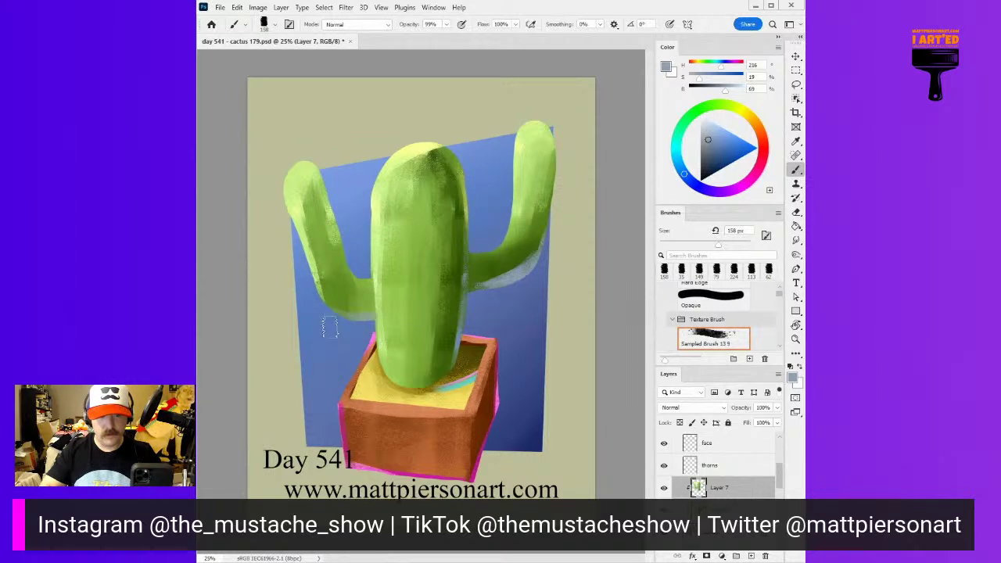
Darken the right arm's lower shadow with dark green (H 84, S 100, B 33) and blend its reflected-light edge with sampled gray-greens at 81 px
alt+click(496, 271)
drag(500, 270, 477, 278)
click(734, 176)
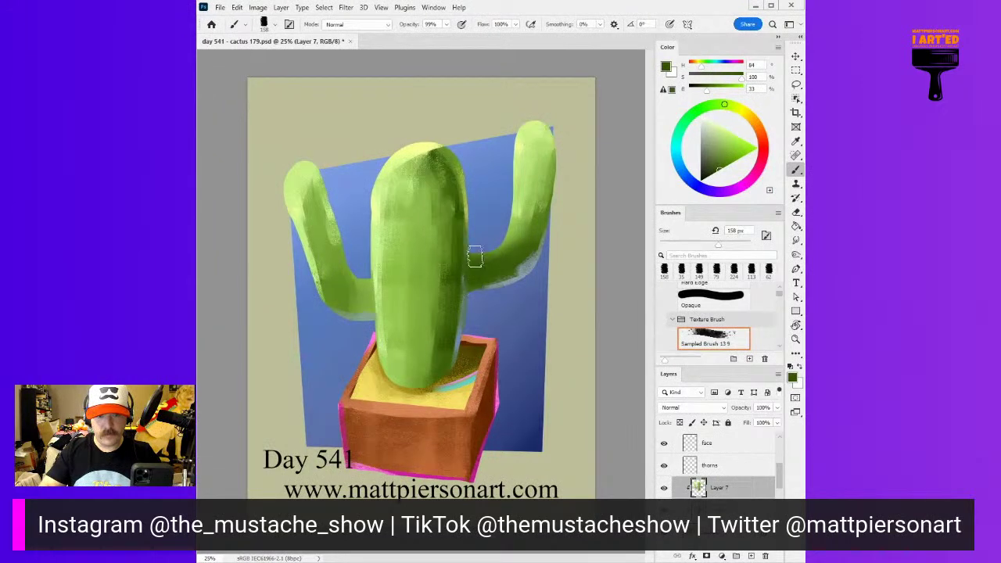
click(715, 173)
mouse_move(525, 280)
mouse_down()
mouse_move(473, 271)
mouse_move(475, 281)
mouse_move(473, 272)
mouse_move(500, 275)
mouse_move(485, 281)
mouse_move(526, 255)
mouse_move(522, 263)
mouse_move(500, 256)
mouse_up()
alt+click(531, 263)
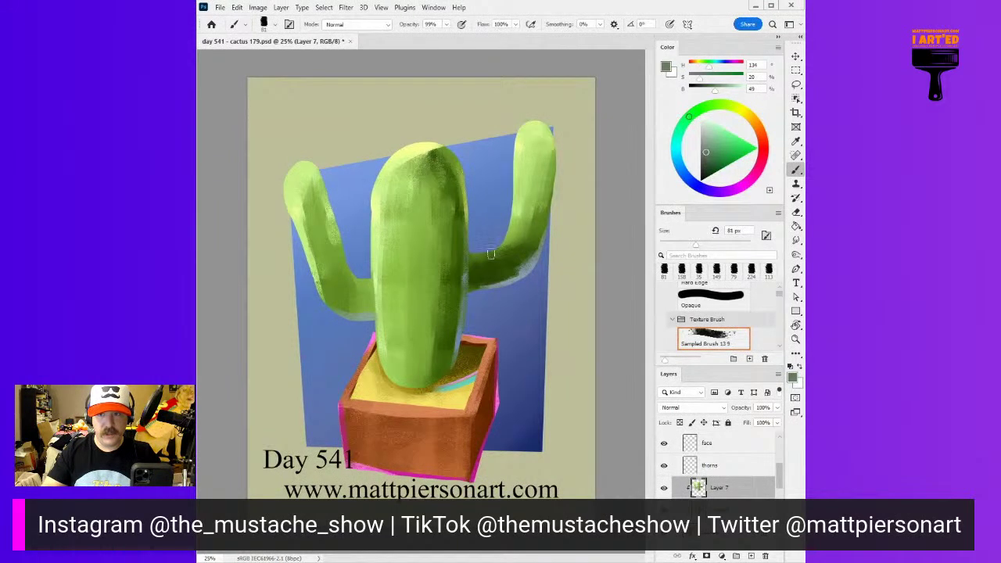
alt+click(540, 248)
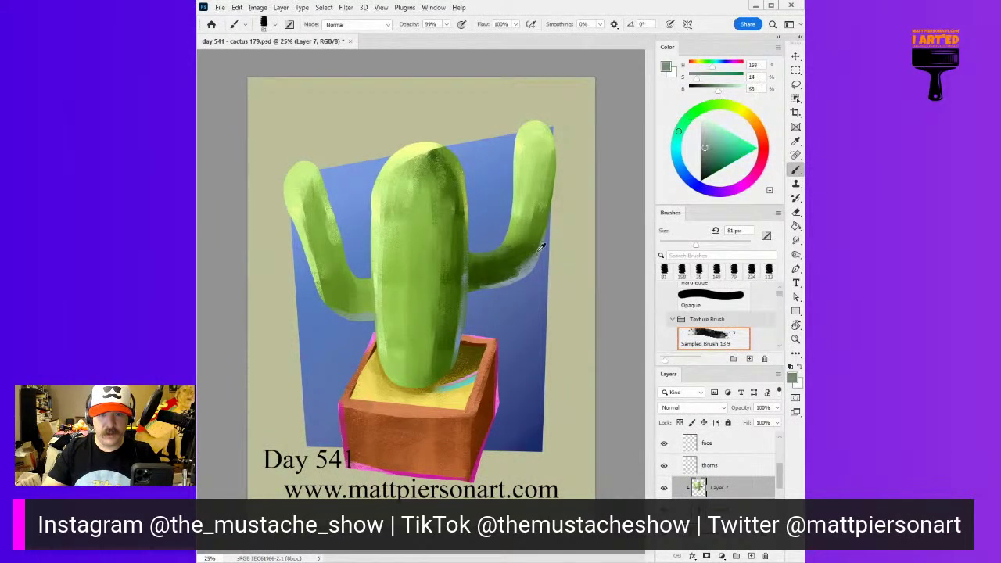
Paint a yellow-green highlight (H 63, S 57, B 78) along the right arm's inner edge at 81 px
alt+click(517, 188)
alt+click(495, 222)
drag(512, 196, 507, 232)
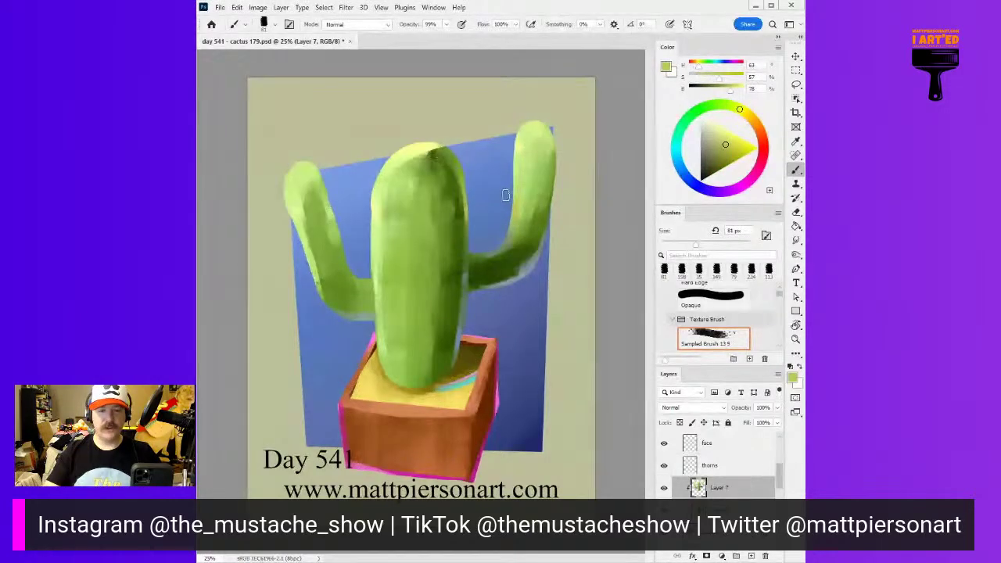
Shade the lower right part of the trunk with sampled dark greens at 81 px, blending into the lighter center
alt+click(427, 359)
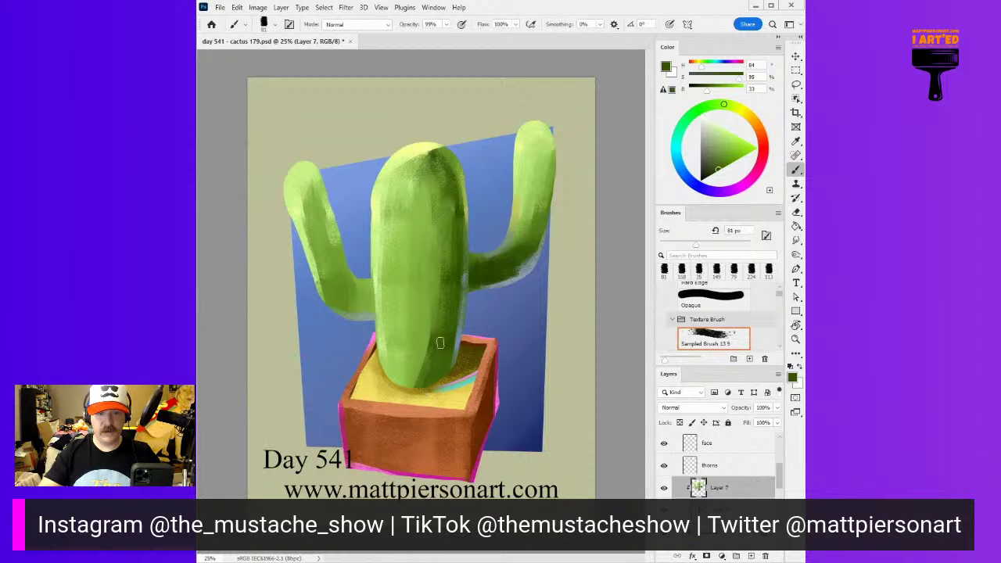
alt+click(426, 353)
alt+click(436, 351)
mouse_move(432, 349)
mouse_down()
mouse_move(413, 395)
mouse_move(410, 376)
mouse_move(423, 357)
mouse_up()
alt+click(423, 346)
mouse_move(417, 338)
mouse_down()
mouse_move(414, 365)
mouse_move(418, 336)
mouse_move(420, 351)
mouse_up()
alt+click(424, 314)
Deepen the left arm's lower shadow with sampled dark green and add a yellow-green highlight (H 63, S 57, B 78) along its inner edge
alt+click(489, 268)
mouse_move(356, 291)
mouse_down()
mouse_move(347, 290)
mouse_move(355, 300)
mouse_move(335, 291)
mouse_move(367, 304)
mouse_move(352, 301)
mouse_move(332, 246)
mouse_move(332, 268)
mouse_move(359, 297)
mouse_up()
alt+click(327, 246)
alt+click(364, 287)
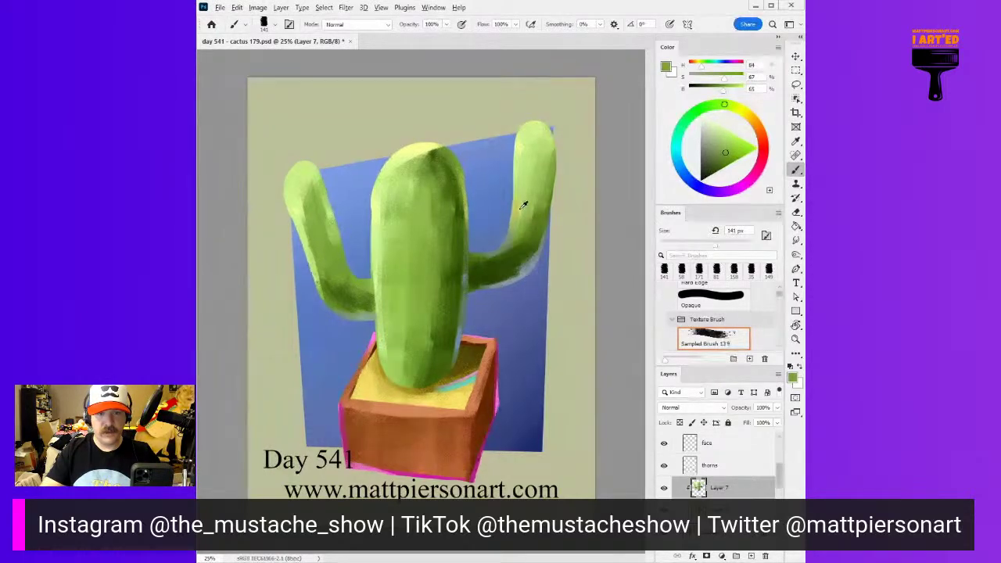
drag(343, 244, 364, 276)
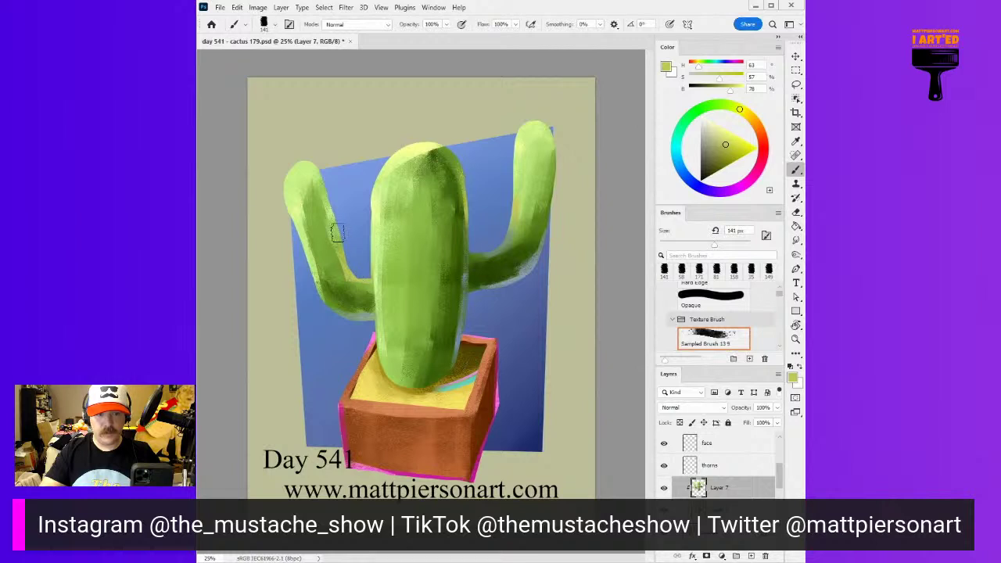
Refine the trunk's left edge, left arm joint and highlights with sampled greens and pale yellow (H 61, S 42, B 100) at 93 px
alt+click(376, 268)
drag(378, 242, 382, 305)
alt+click(372, 288)
mouse_move(361, 304)
mouse_down()
mouse_move(352, 297)
mouse_move(365, 288)
mouse_up()
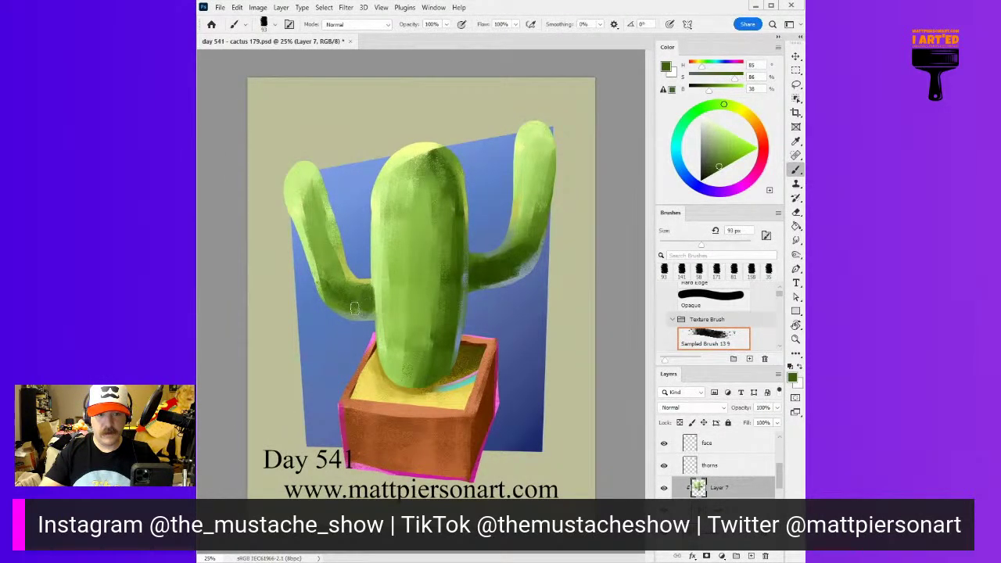
alt+click(377, 283)
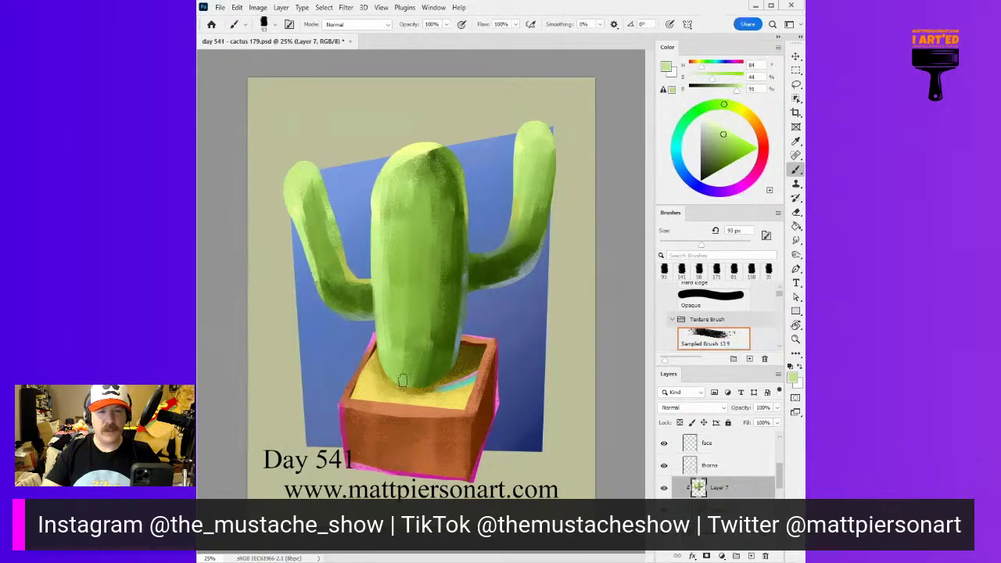
alt+click(416, 139)
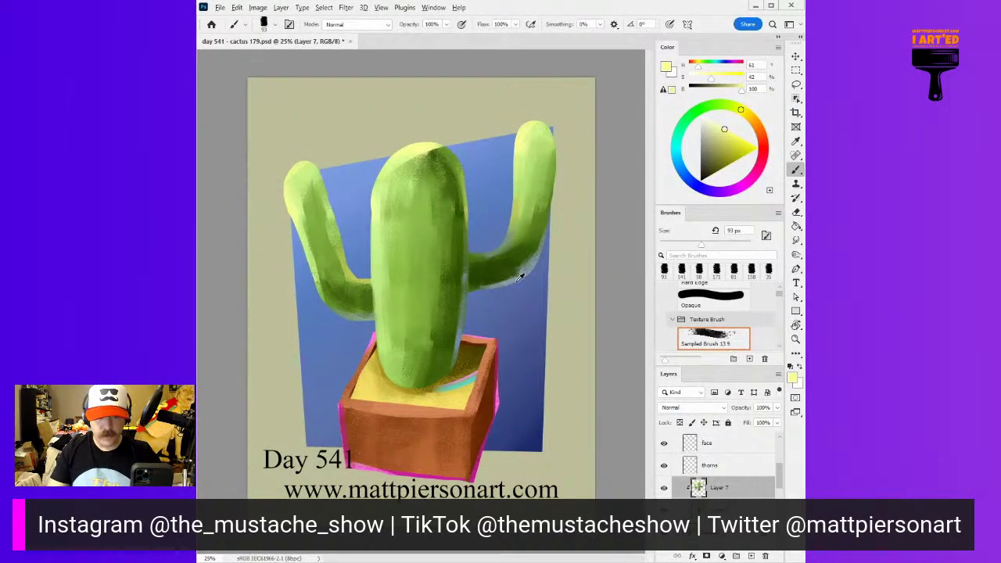
alt+click(475, 299)
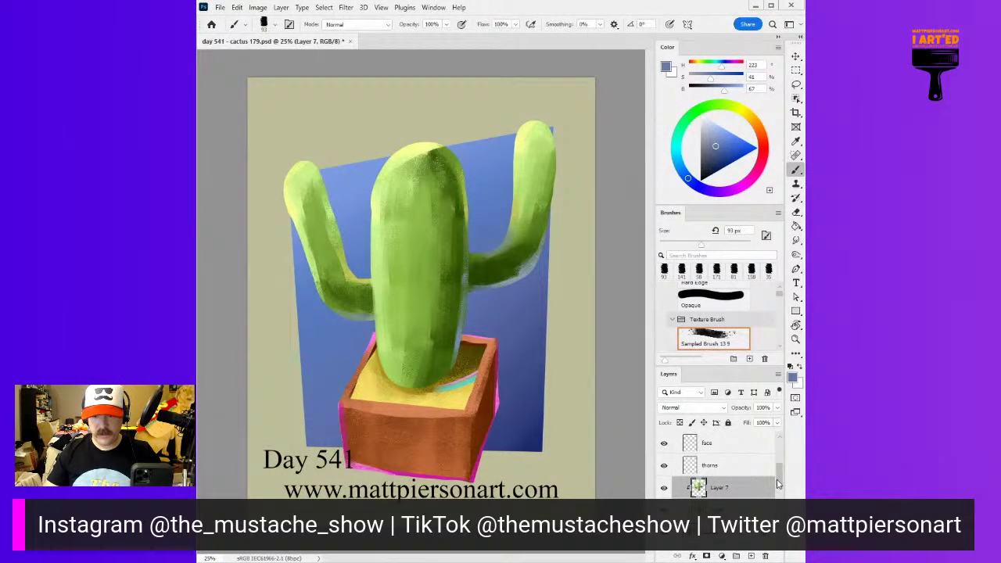
Show the line work and fill both eyes on the face layer with near-black green (H 84, S 100, B 12) at 18 px
scroll(777, 479, up, 3)
click(663, 478)
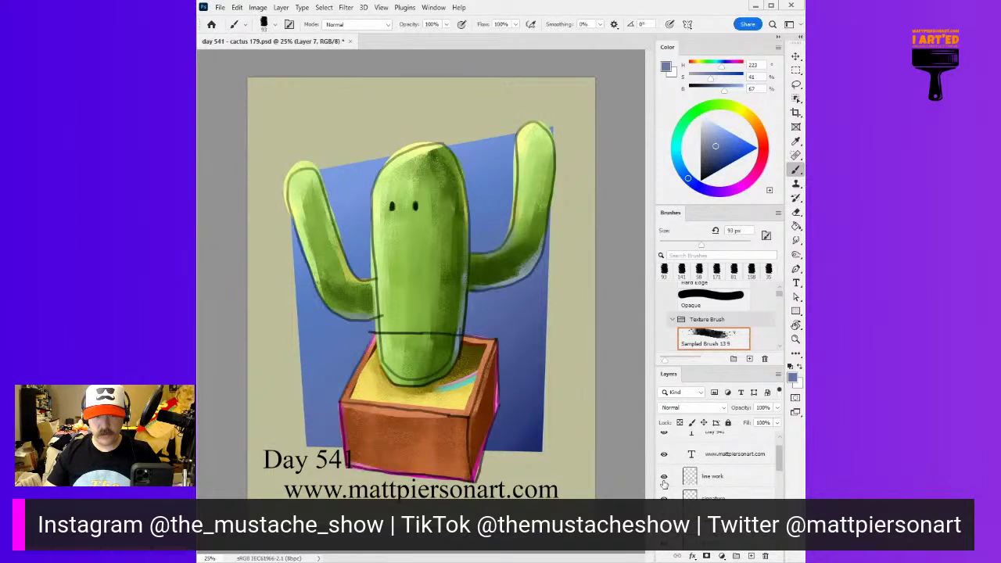
drag(778, 465, 780, 477)
click(726, 474)
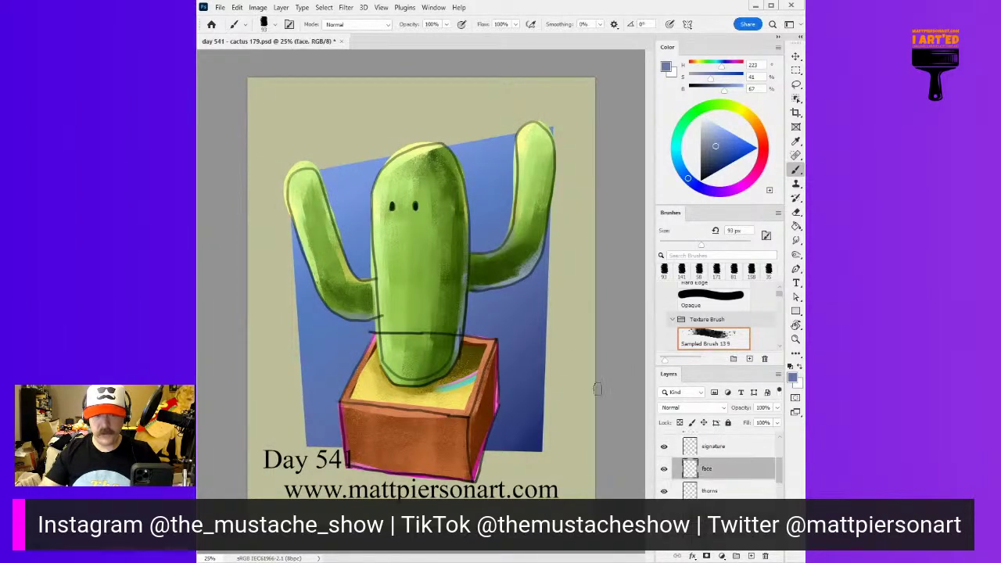
alt+click(495, 269)
click(708, 177)
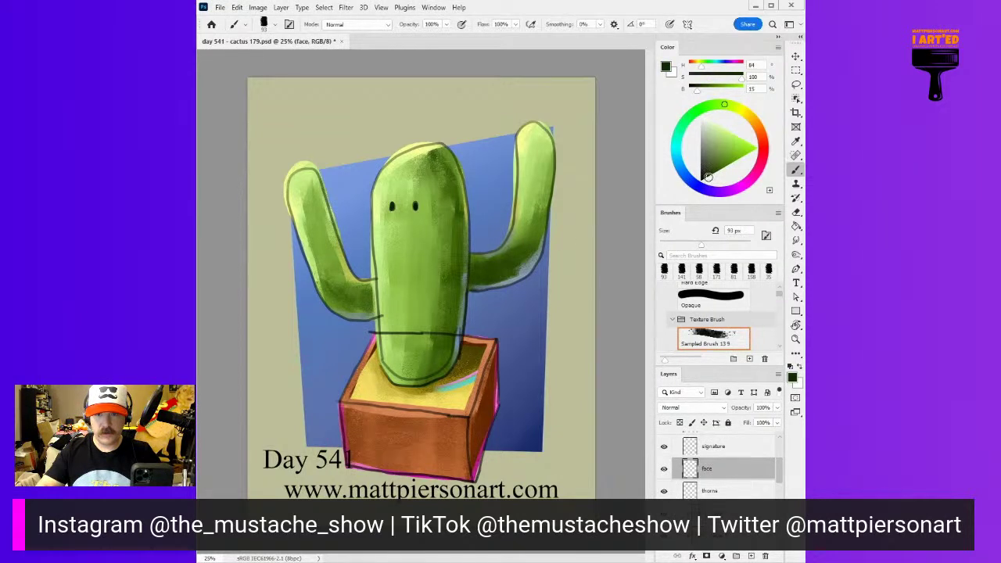
drag(386, 273, 453, 217)
alt+right_click(456, 211)
drag(485, 168, 474, 230)
alt+right_click(476, 219)
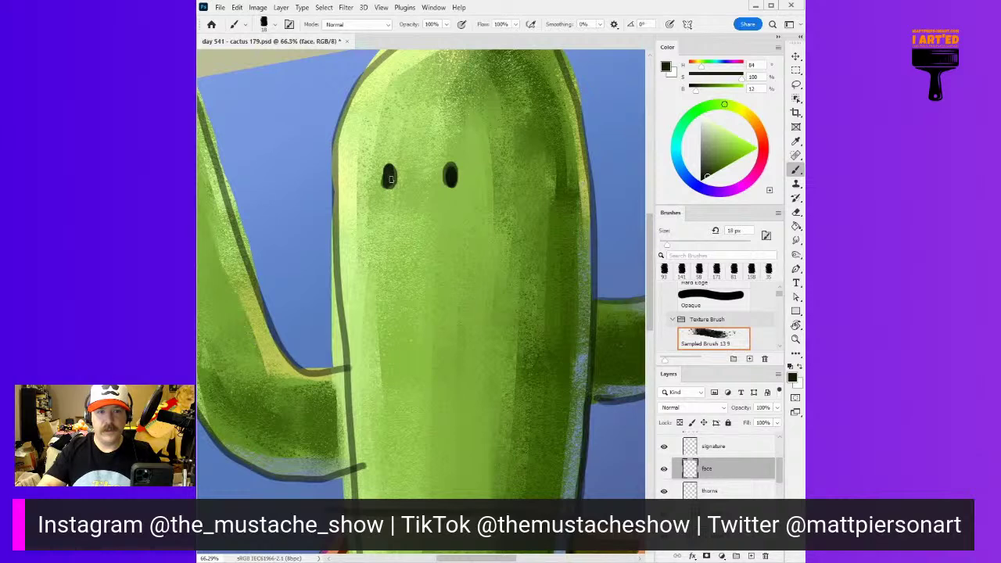
mouse_move(390, 180)
mouse_down()
mouse_move(381, 176)
mouse_move(448, 183)
mouse_move(447, 174)
mouse_move(451, 182)
mouse_up()
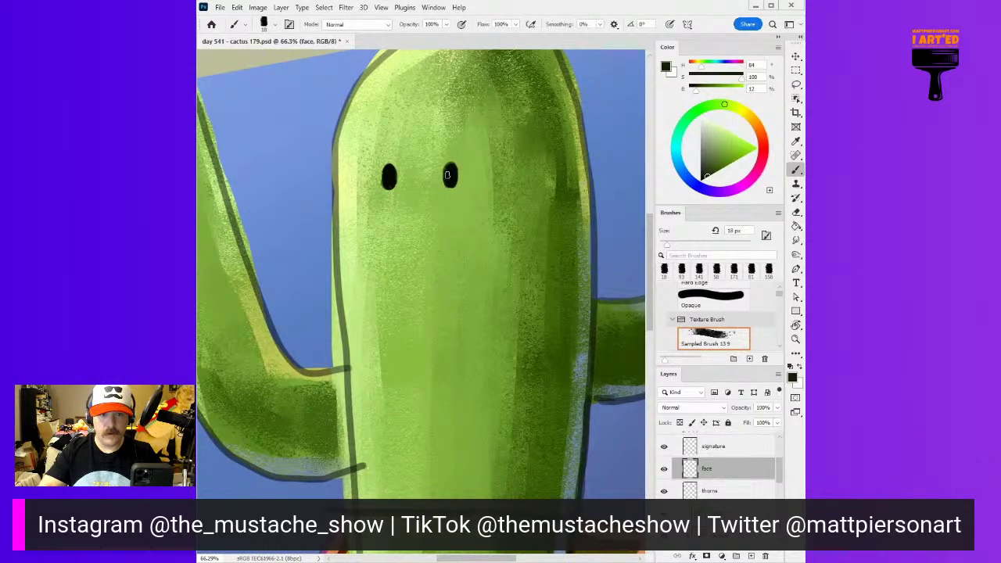
drag(525, 185, 481, 196)
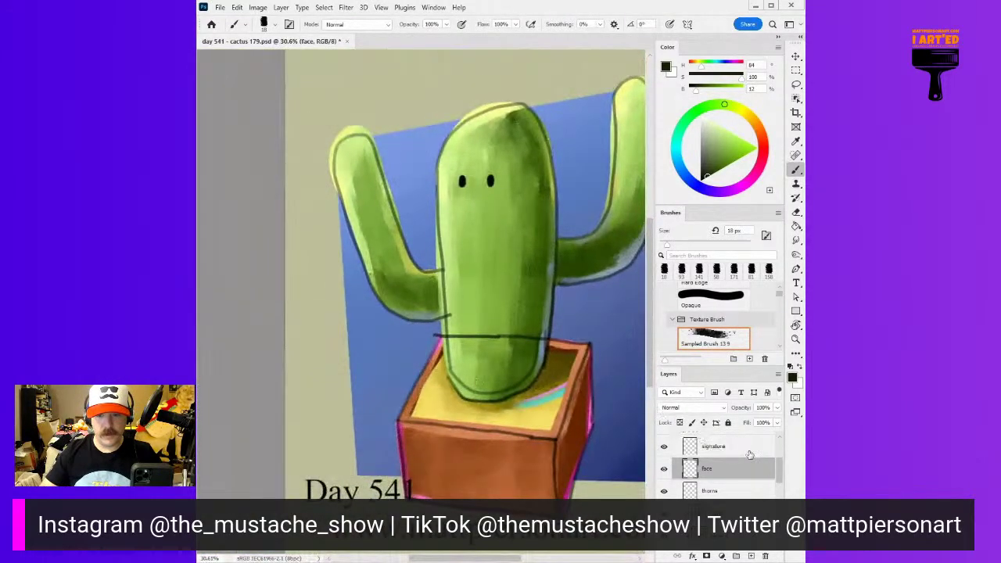
Hide the line work layer and bring the whole cactus back into view
scroll(781, 469, up, 3)
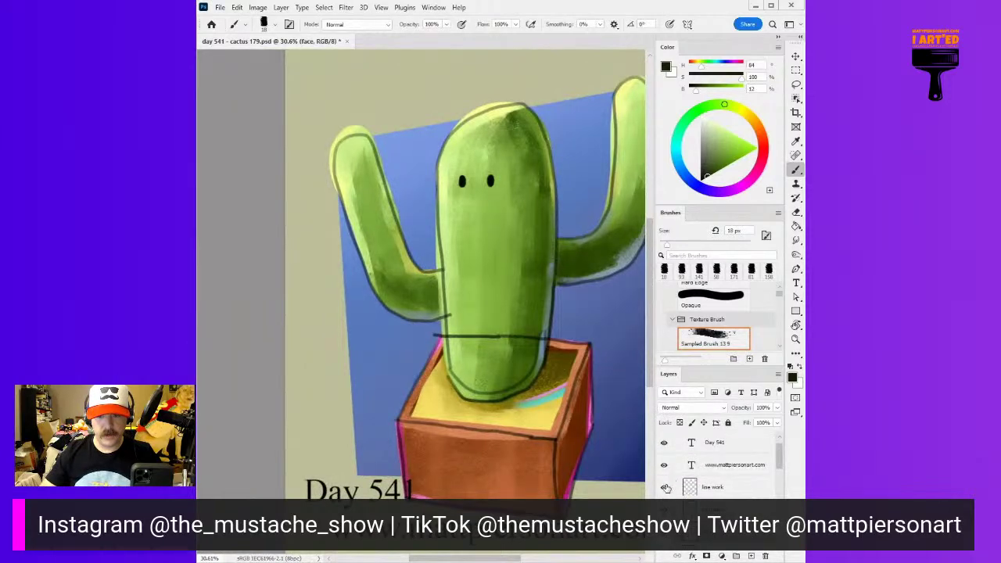
click(664, 487)
scroll(578, 358, down, 1)
scroll(538, 342, up, 3)
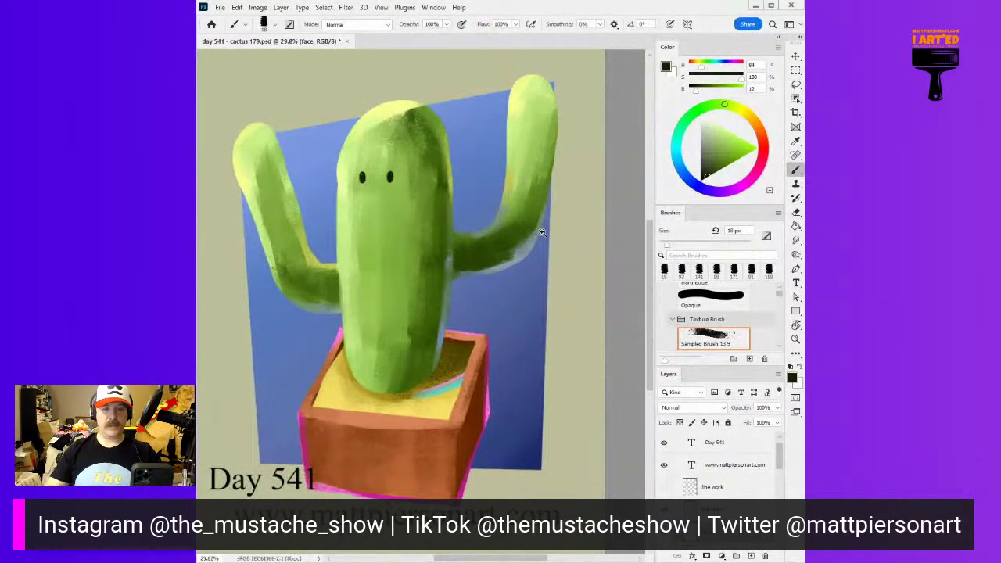
scroll(539, 300, down, 1)
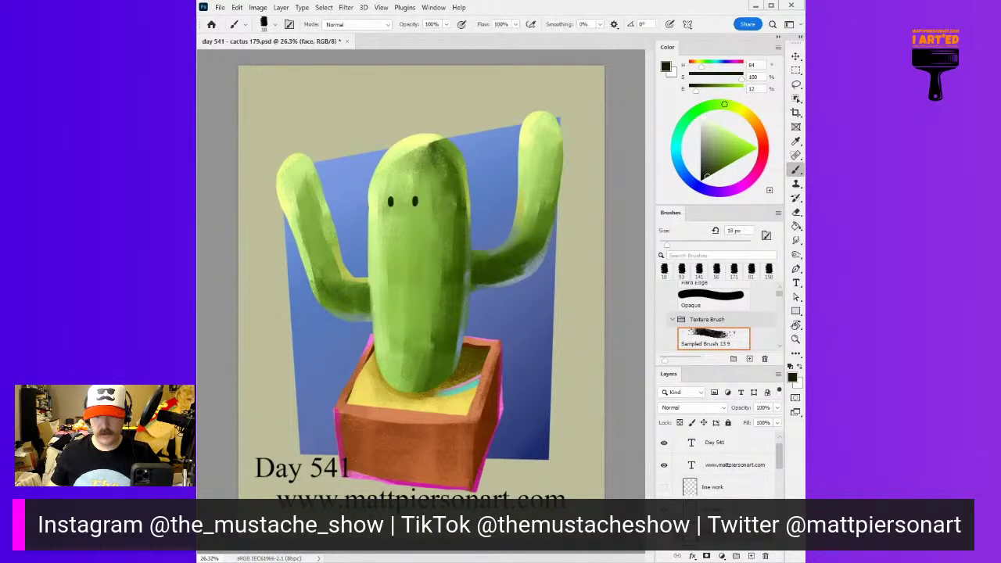
On the thorns layer, try a near-black thorn (H 68, S 100, B 11) above the trunk with the 9 px textured brush and undo it
scroll(715, 500, down, 2)
click(716, 513)
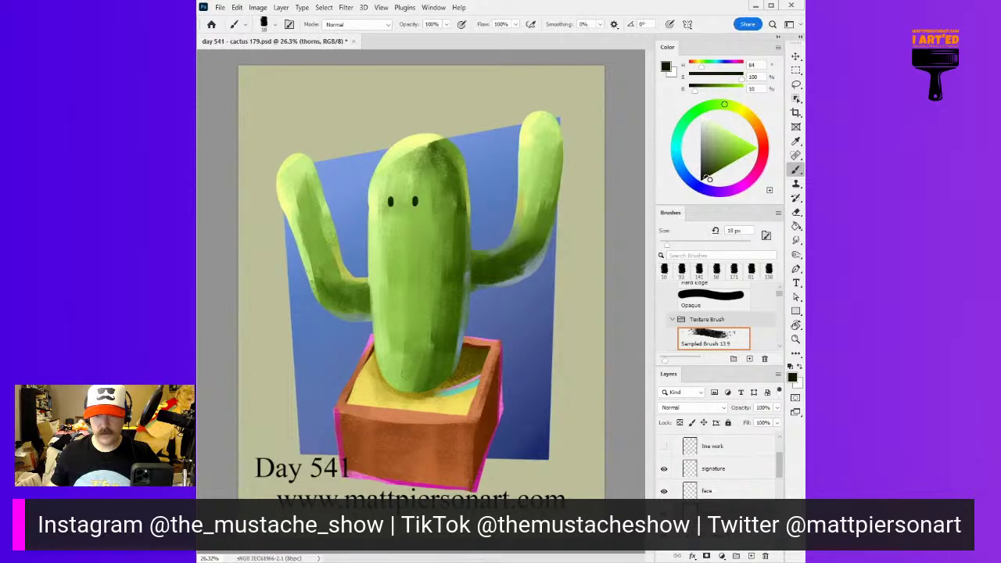
scroll(727, 323, up, 2)
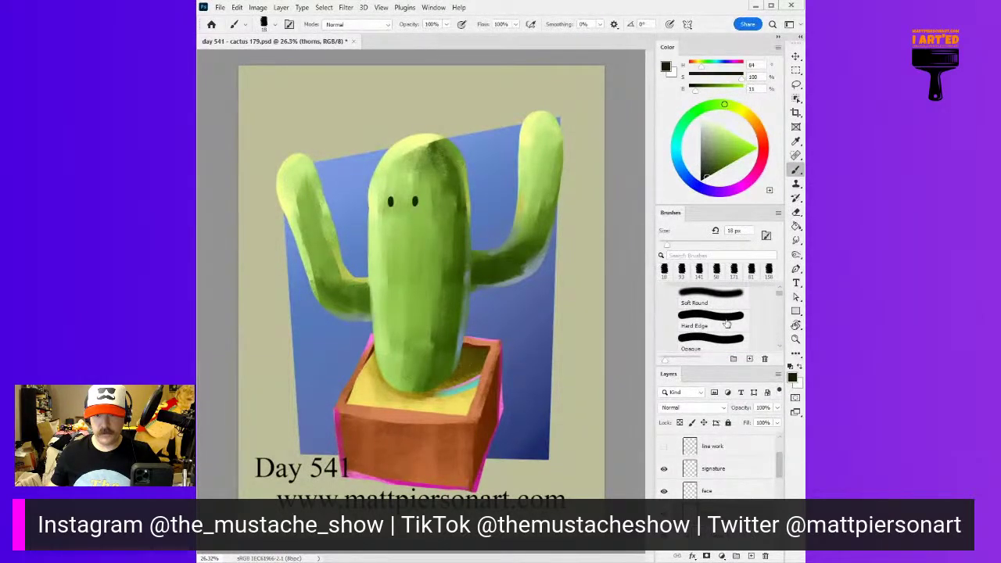
key(bracketleft)
key(bracketleft)
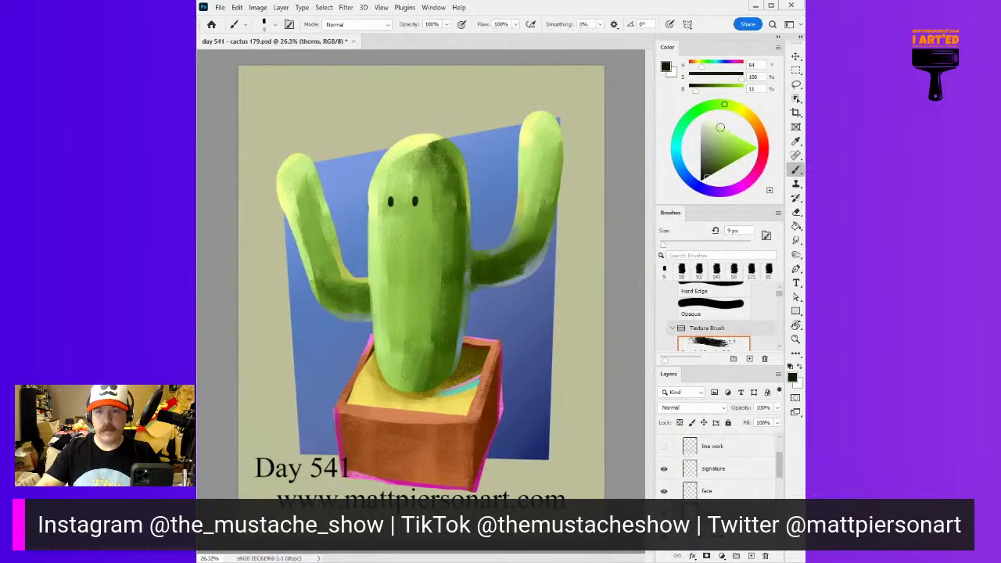
click(735, 107)
drag(408, 128, 418, 127)
key(ctrl+z)
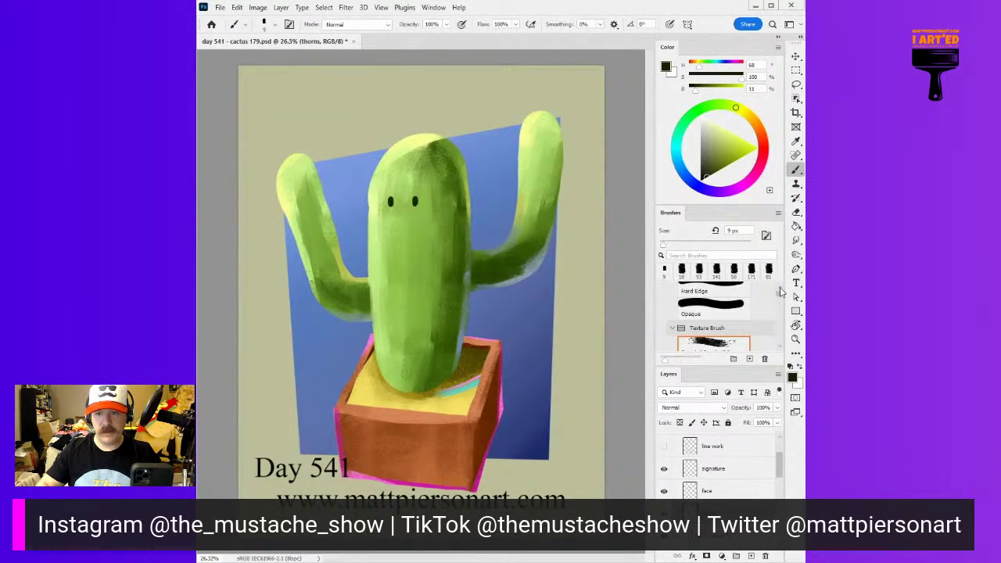
Switch to the Hard Edge brush and reduce its size for fine thorn marks
scroll(726, 321, up, 2)
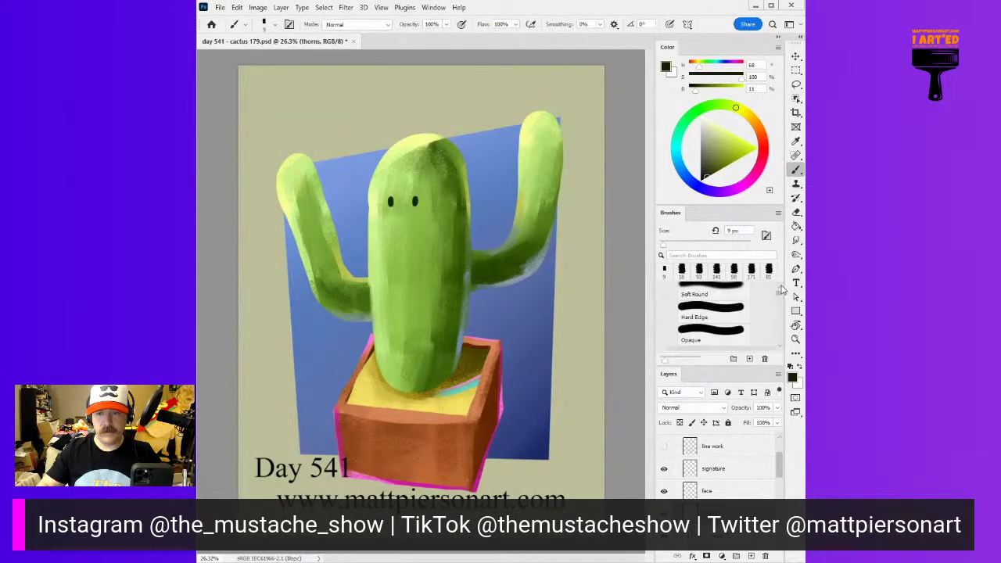
click(726, 320)
key(bracketleft)
key(bracketleft)
key(bracketleft)
key(bracketleft)
key(bracketleft)
key(bracketleft)
key(bracketleft)
key(bracketleft)
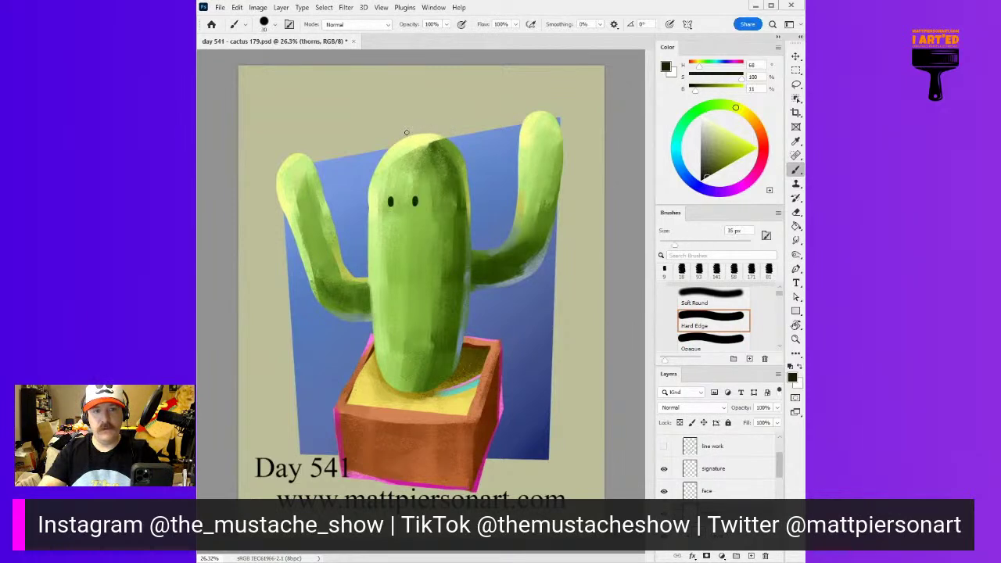
Try a thorn on top of the trunk at 20, 15 and 10 px, undoing each attempt
mouse_move(407, 135)
mouse_down()
mouse_move(422, 122)
mouse_move(417, 130)
mouse_up()
key(ctrl+z)
key(bracketleft)
key(ctrl+z)
key(bracketleft)
key(ctrl+z)
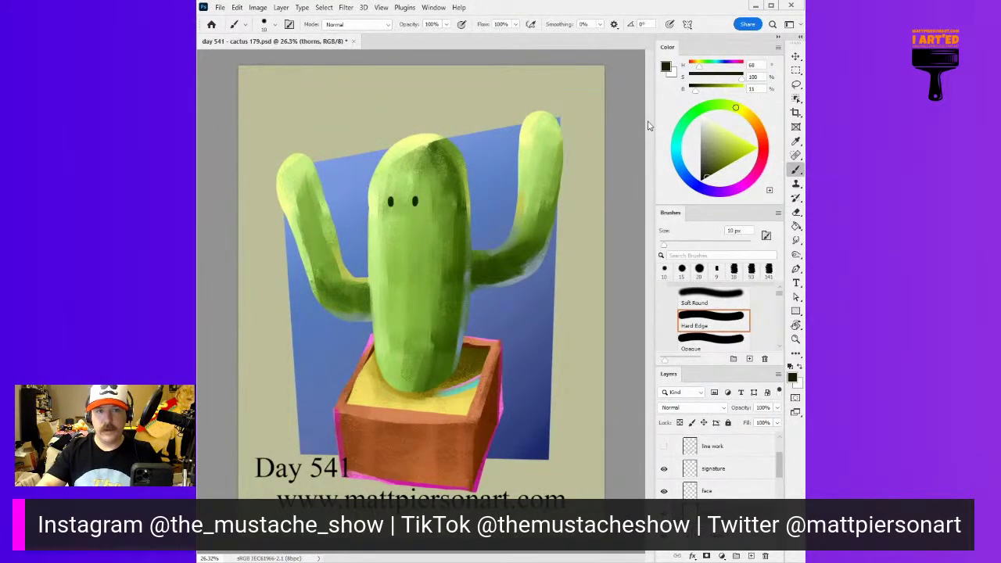
Set the brush size to 12 px and draw small V-shaped thorns over the trunk's top and around the face
click(273, 25)
click(317, 45)
text(11)
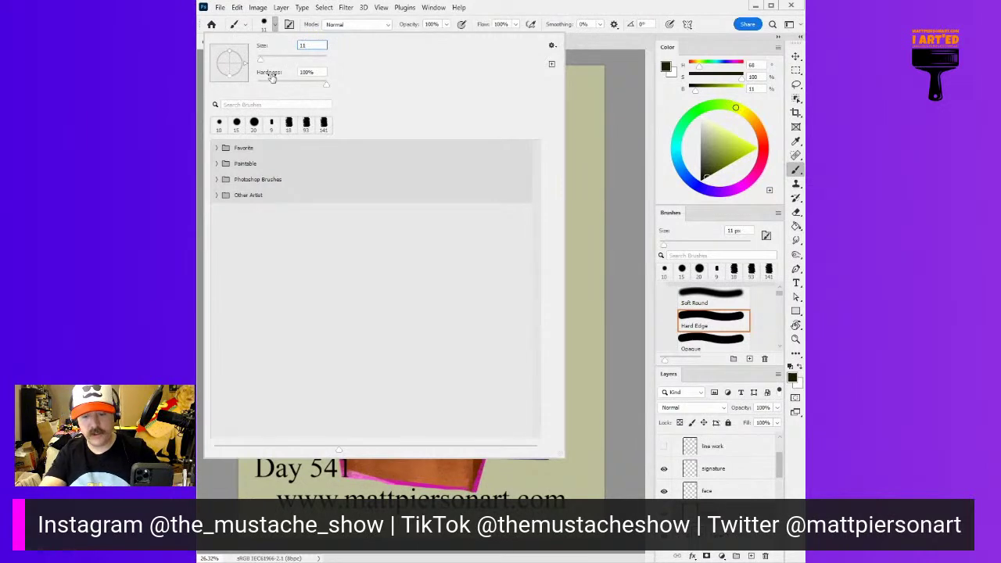
key(BackSpace)
text(2)
key(Return)
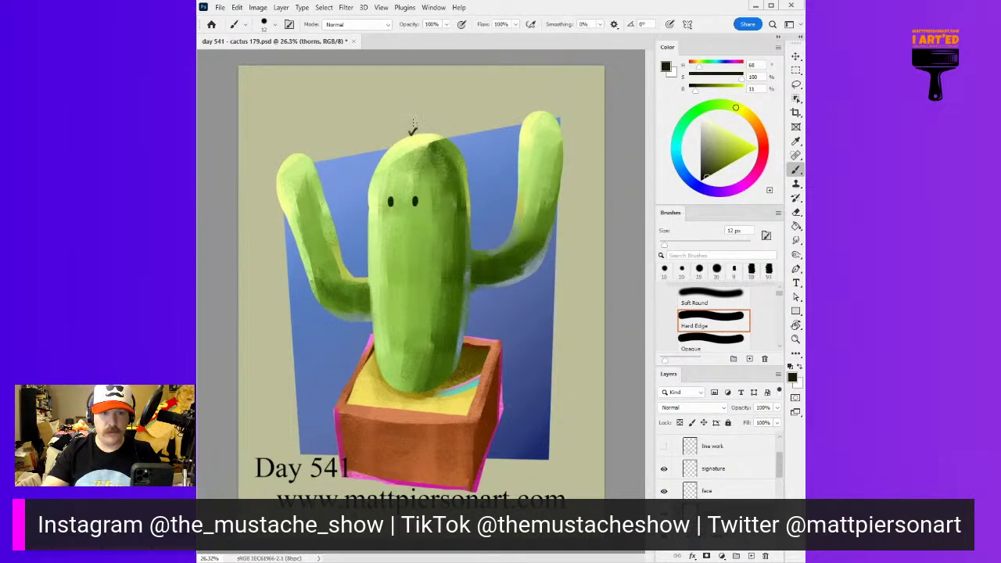
mouse_move(431, 146)
mouse_down()
mouse_move(456, 144)
mouse_move(395, 148)
mouse_up()
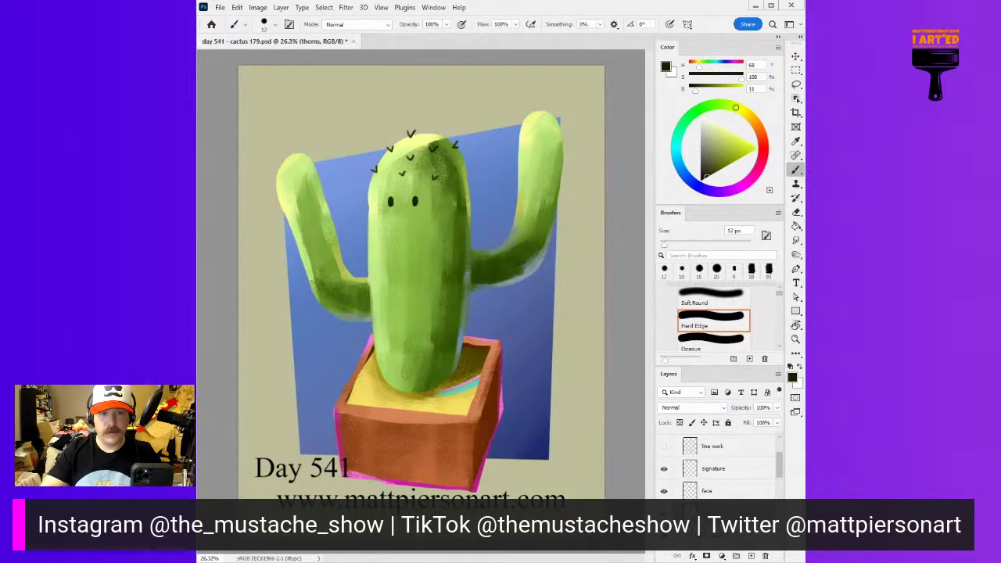
drag(365, 197, 406, 218)
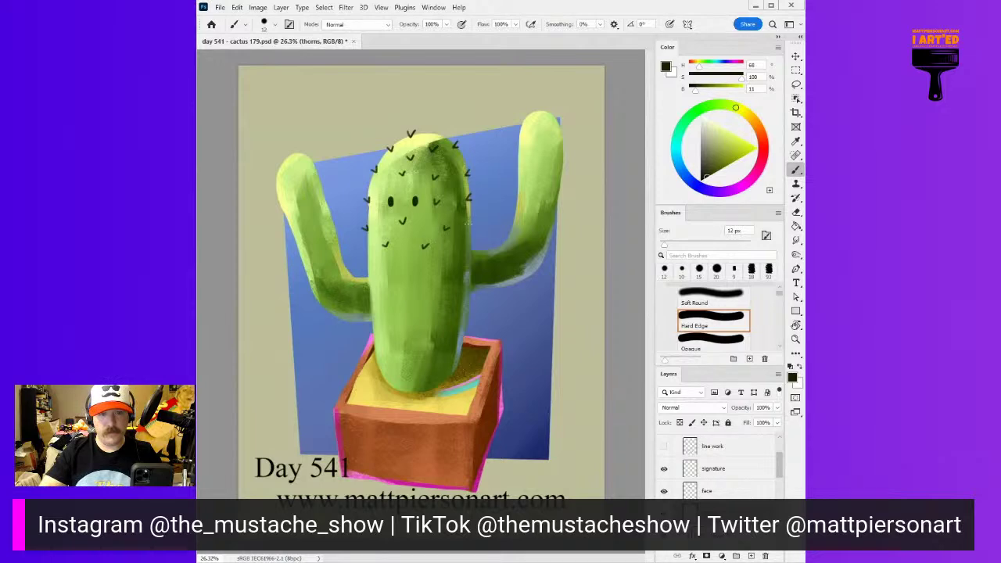
Continue the V-shaped thorns in staggered rows down the trunk's middle and sides to its base
drag(364, 255, 371, 263)
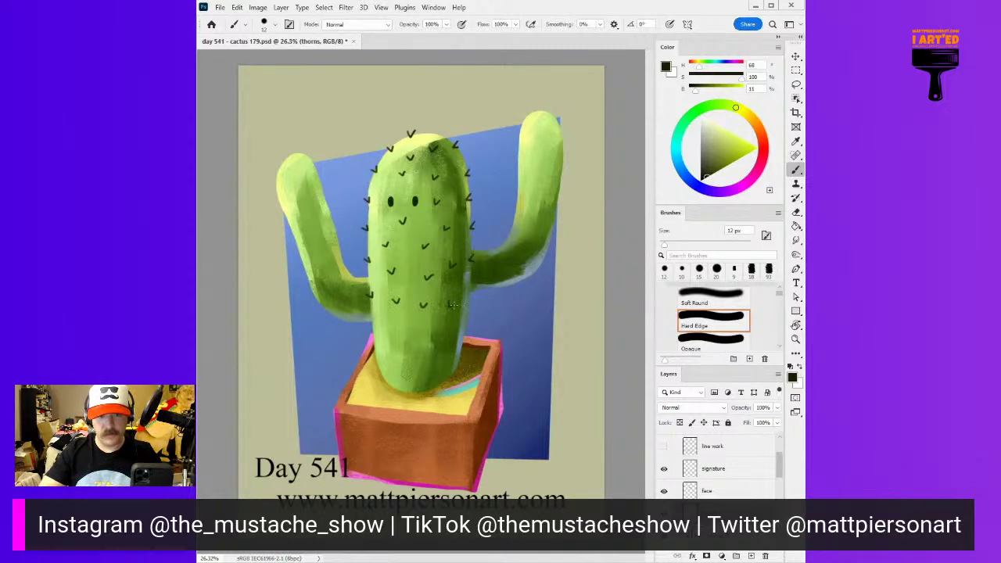
drag(367, 327, 377, 334)
drag(419, 334, 460, 327)
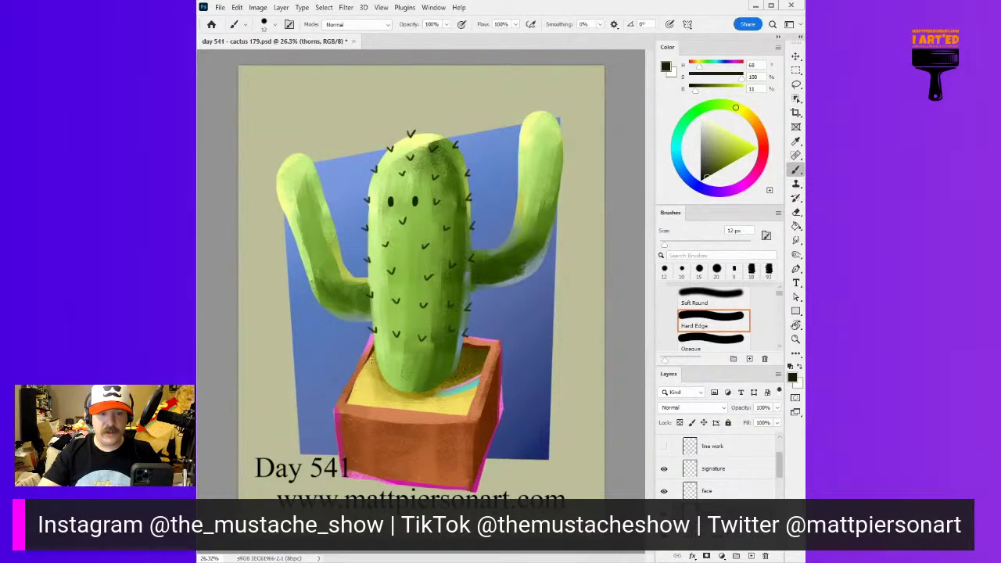
drag(370, 353, 380, 358)
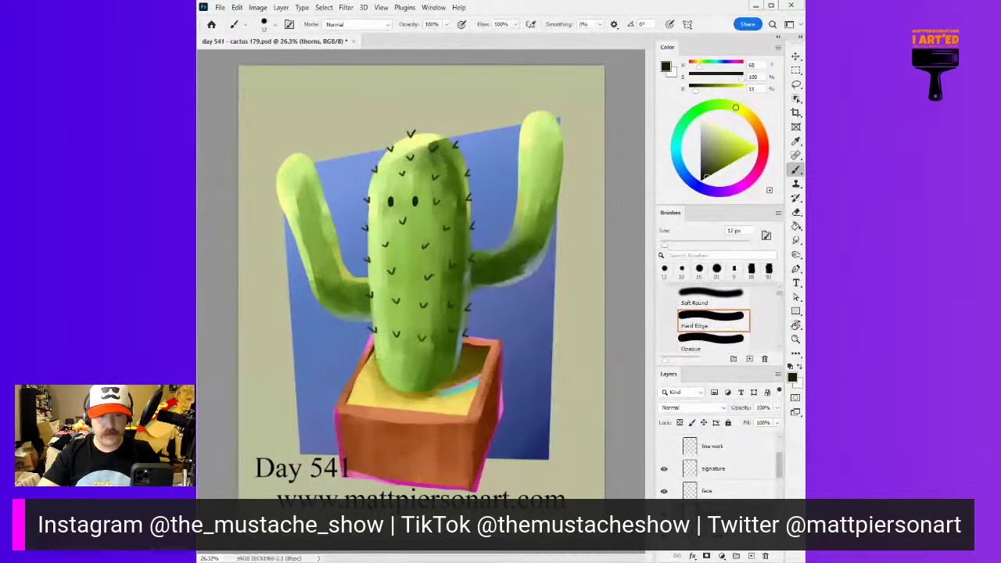
drag(390, 358, 399, 361)
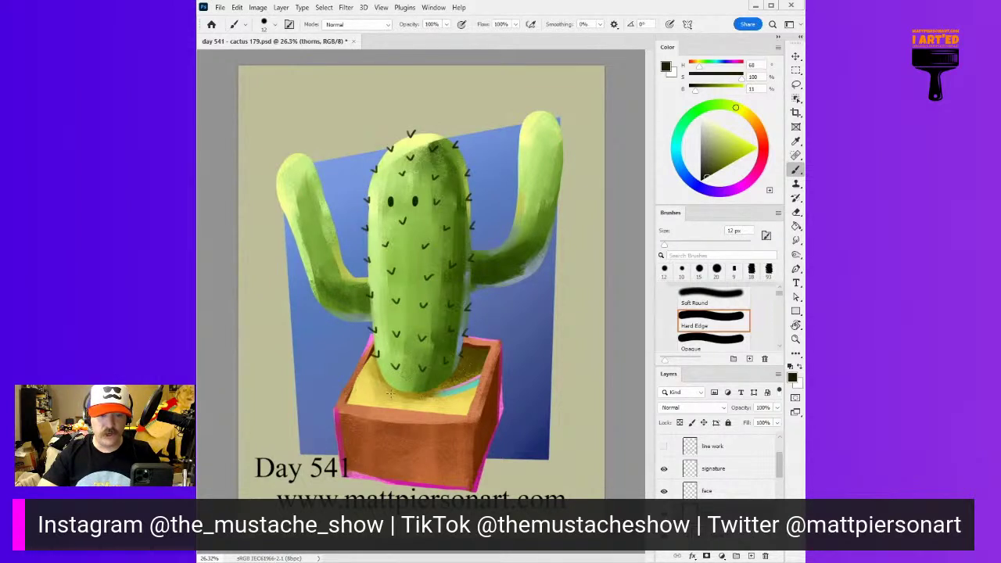
Finish the thorn row at the trunk's base and draw V-shaped thorns along the whole right arm
drag(390, 383, 394, 380)
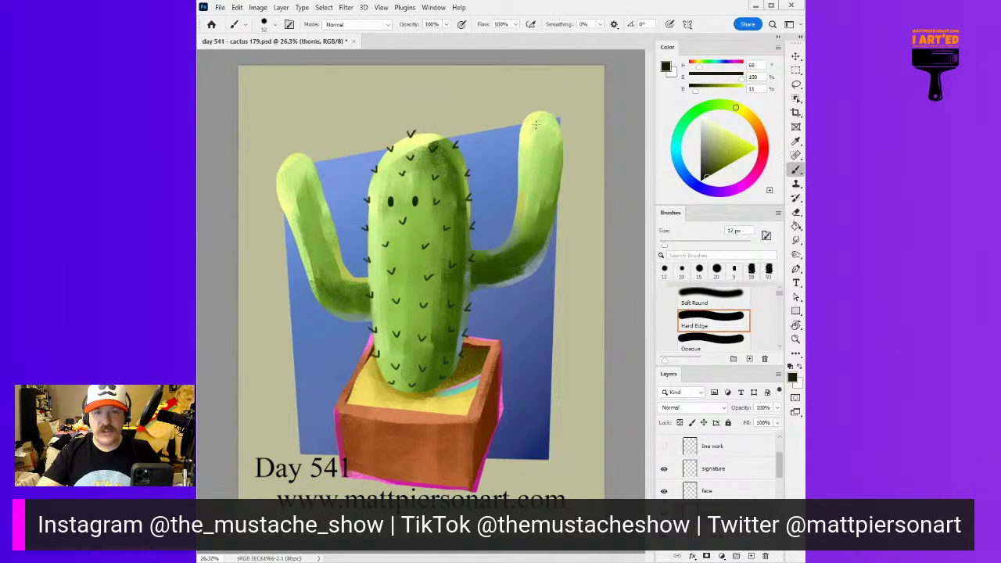
mouse_move(528, 111)
mouse_down()
mouse_move(558, 112)
mouse_move(545, 132)
mouse_move(566, 137)
mouse_move(524, 154)
mouse_move(563, 162)
mouse_move(567, 179)
mouse_move(523, 180)
mouse_move(562, 201)
mouse_up()
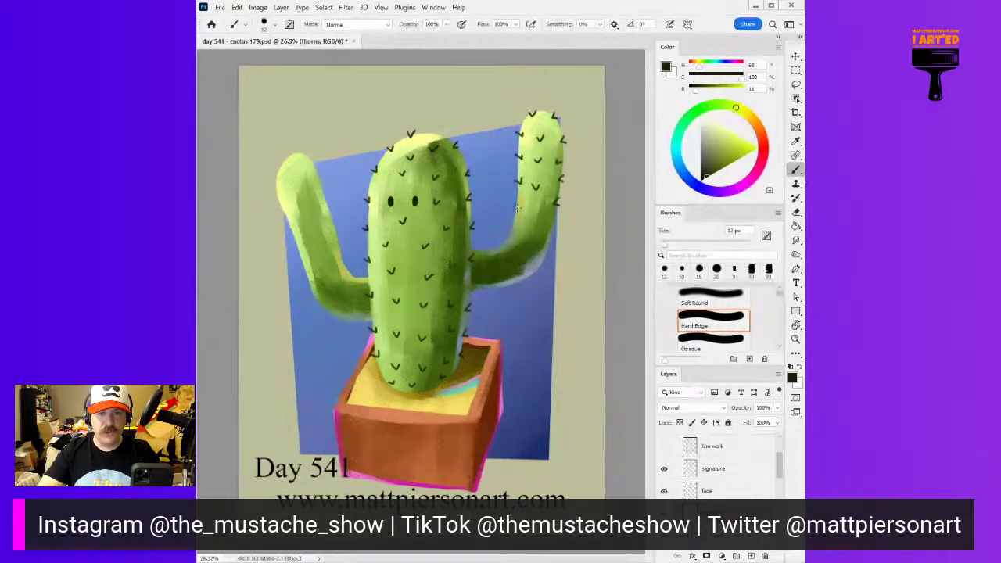
drag(528, 209, 556, 227)
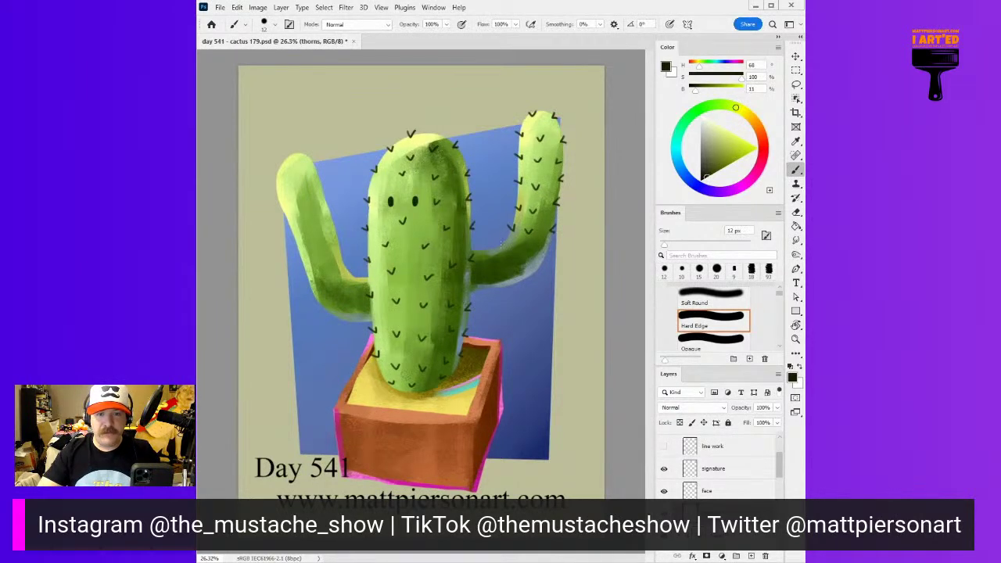
drag(496, 244, 547, 259)
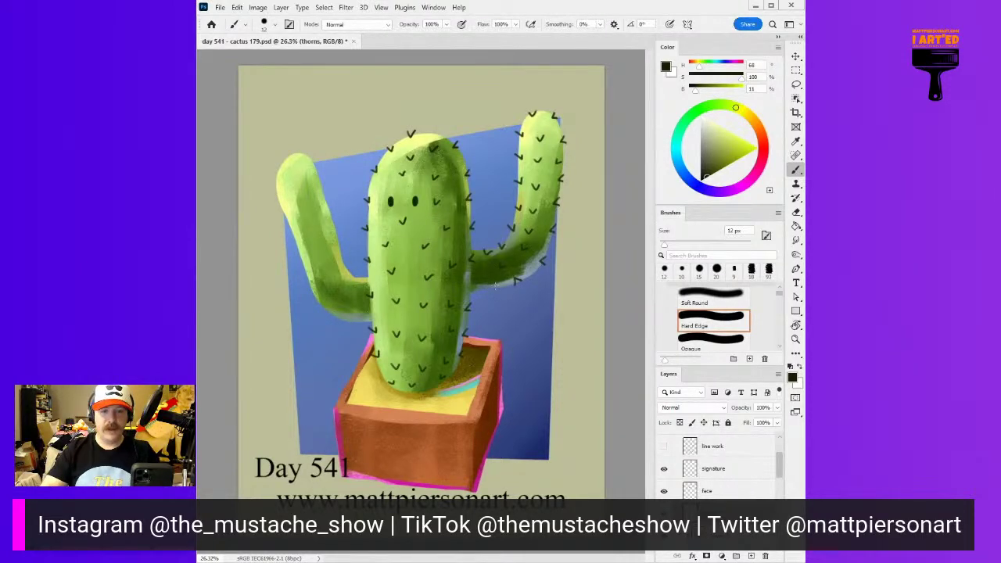
key(ctrl+z)
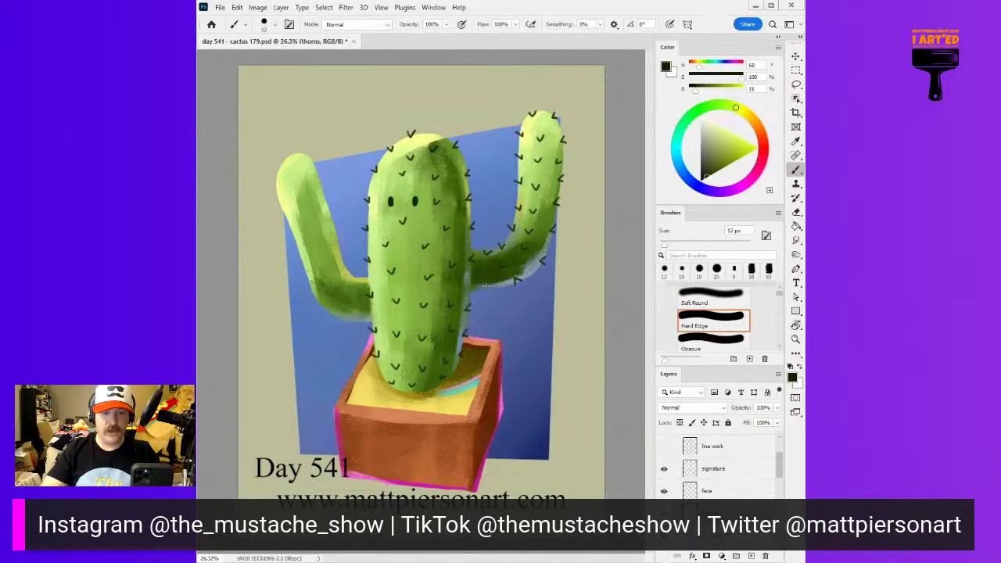
drag(483, 285, 488, 293)
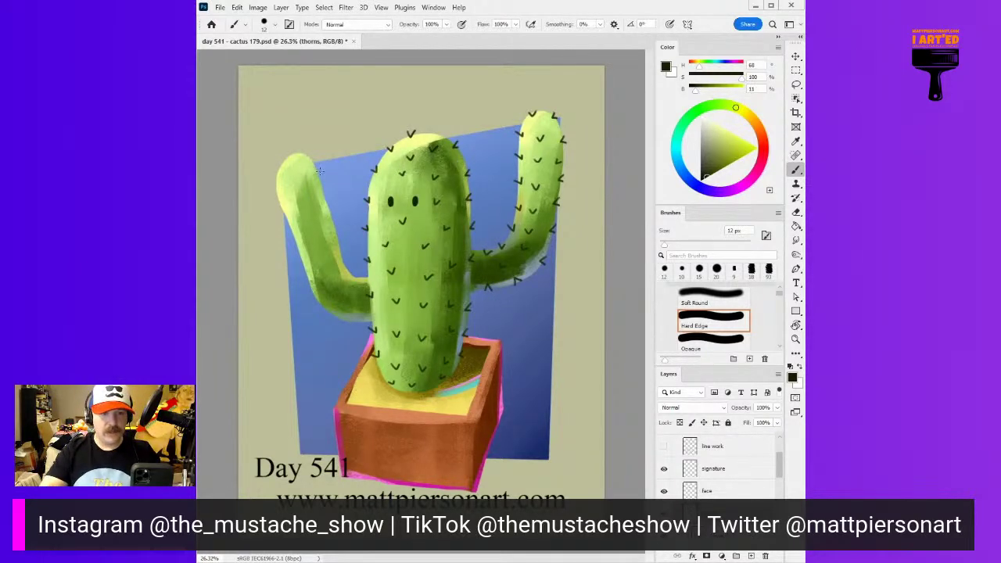
Draw V-shaped thorns over the left arm, from its tip down around the bend to the trunk
key(ctrl+shift+z)
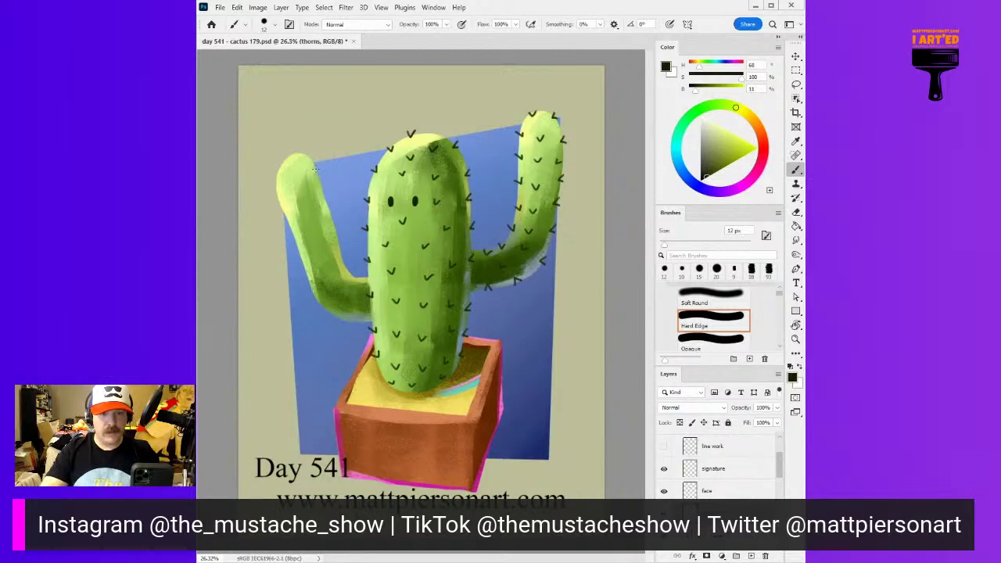
mouse_move(295, 152)
mouse_down()
mouse_move(317, 169)
mouse_move(282, 187)
mouse_move(302, 187)
mouse_up()
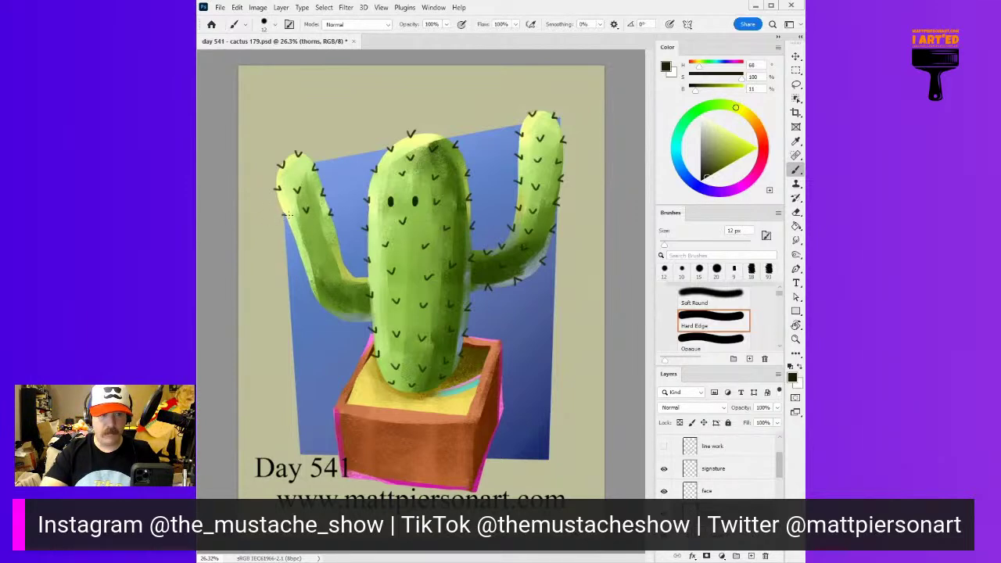
drag(283, 208, 291, 210)
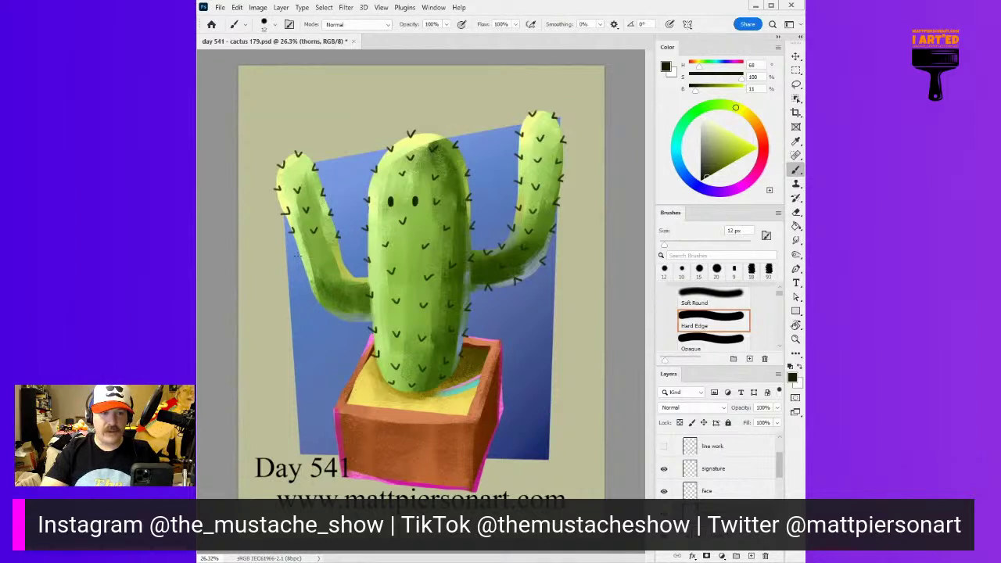
drag(296, 249, 304, 251)
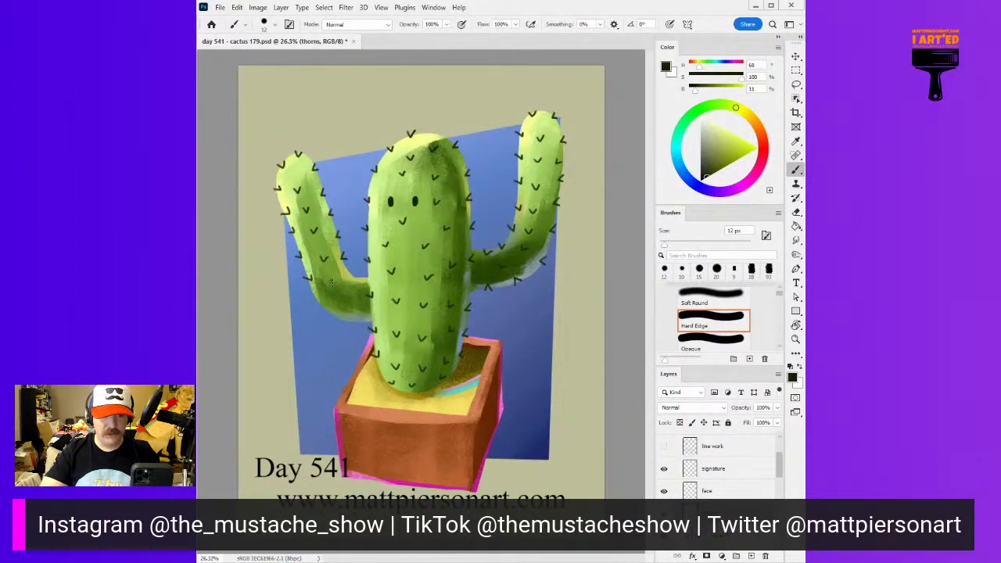
drag(352, 280, 363, 280)
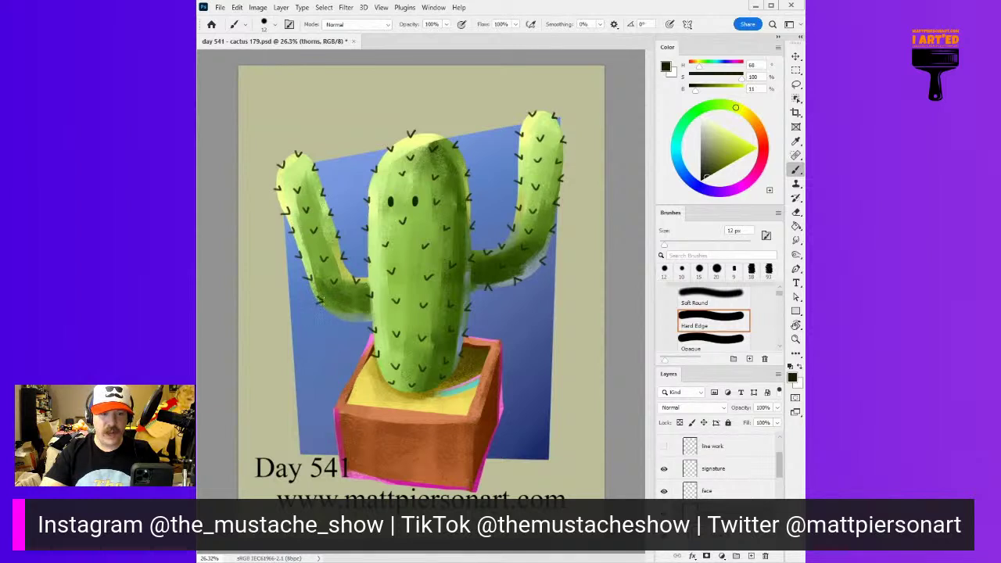
drag(334, 310, 342, 314)
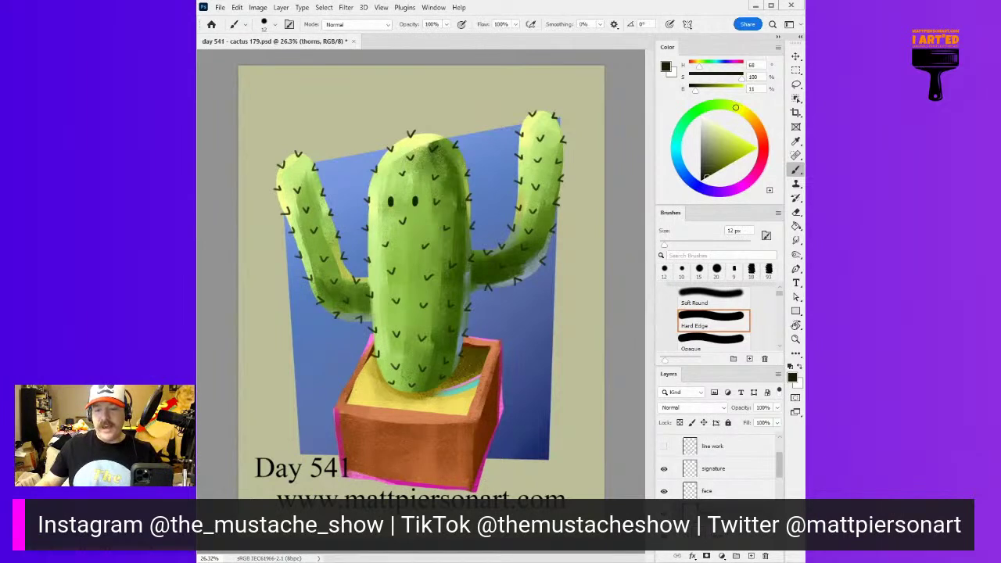
Select the signature layer and switch to the KYLE Ultimate Inking brush from the Wet Media Brushes
click(716, 470)
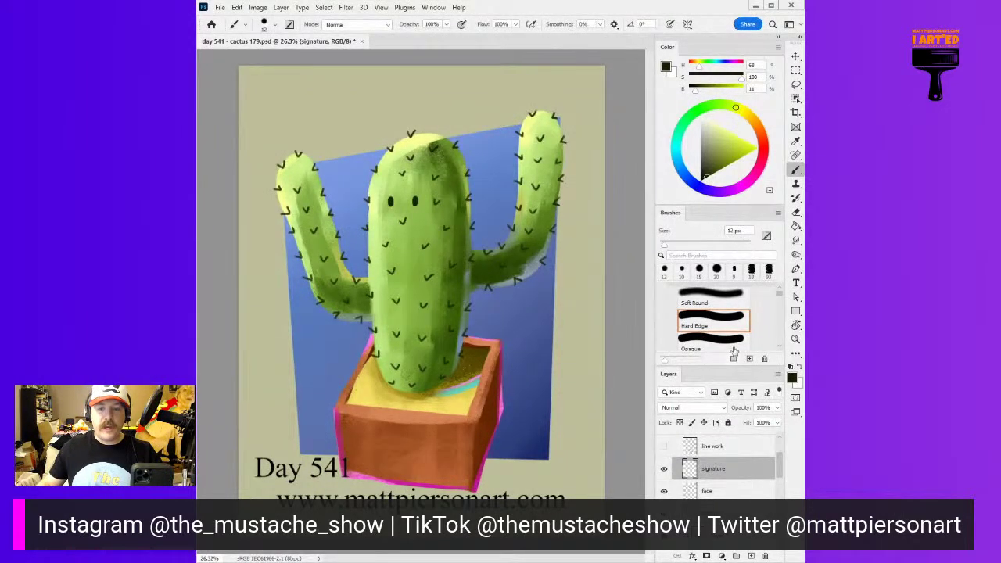
scroll(718, 301, down, 5)
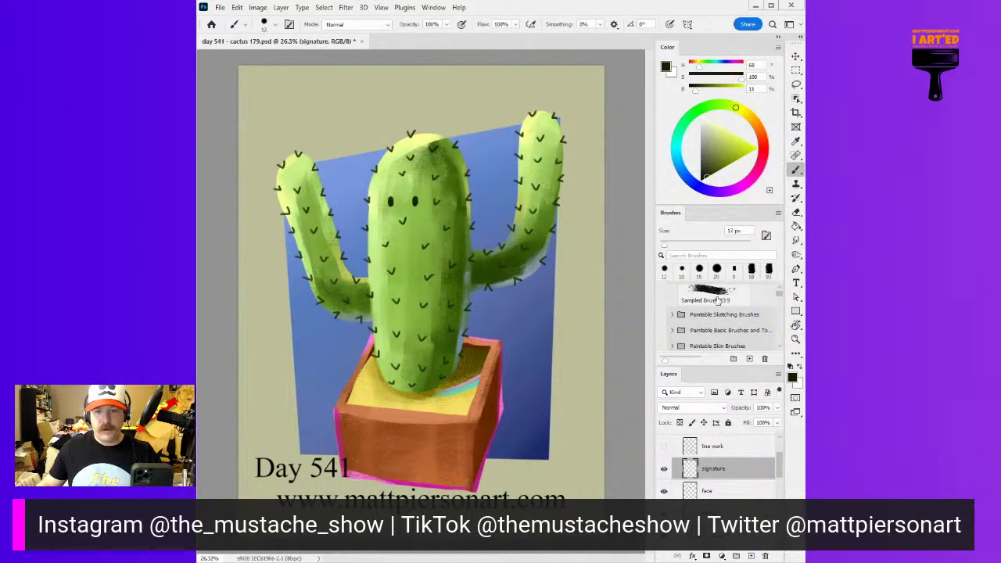
click(672, 314)
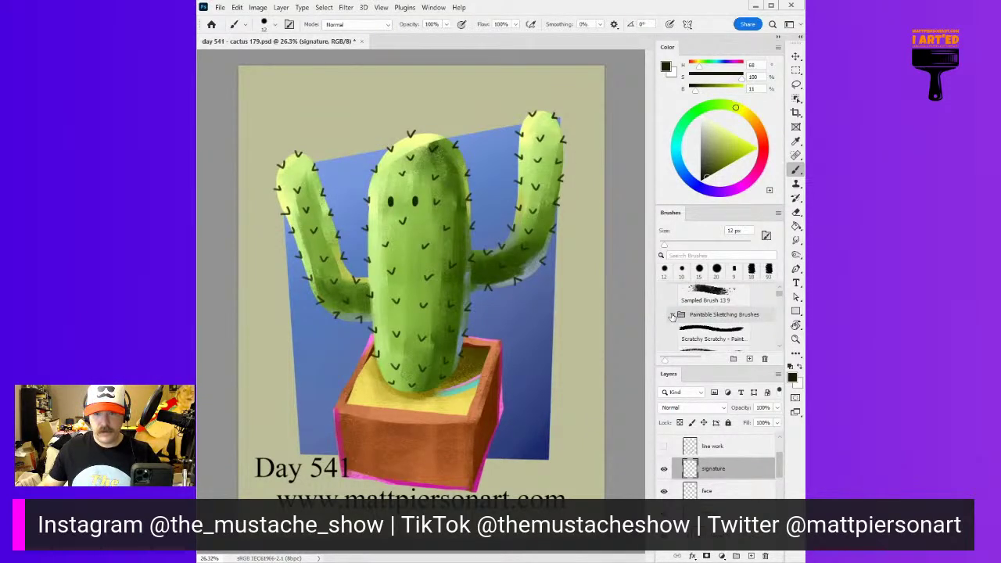
scroll(675, 311, down, 2)
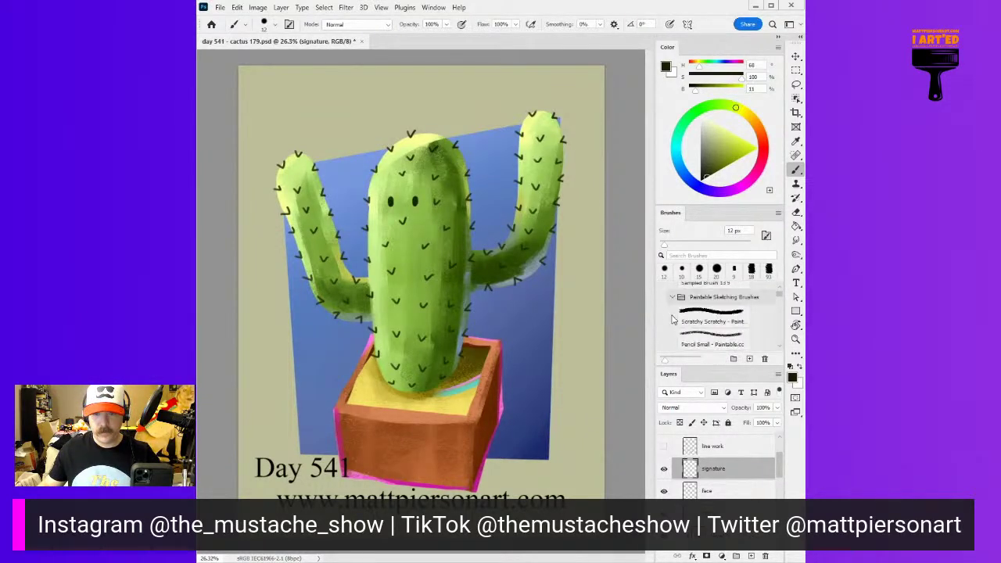
click(674, 299)
scroll(712, 309, down, 3)
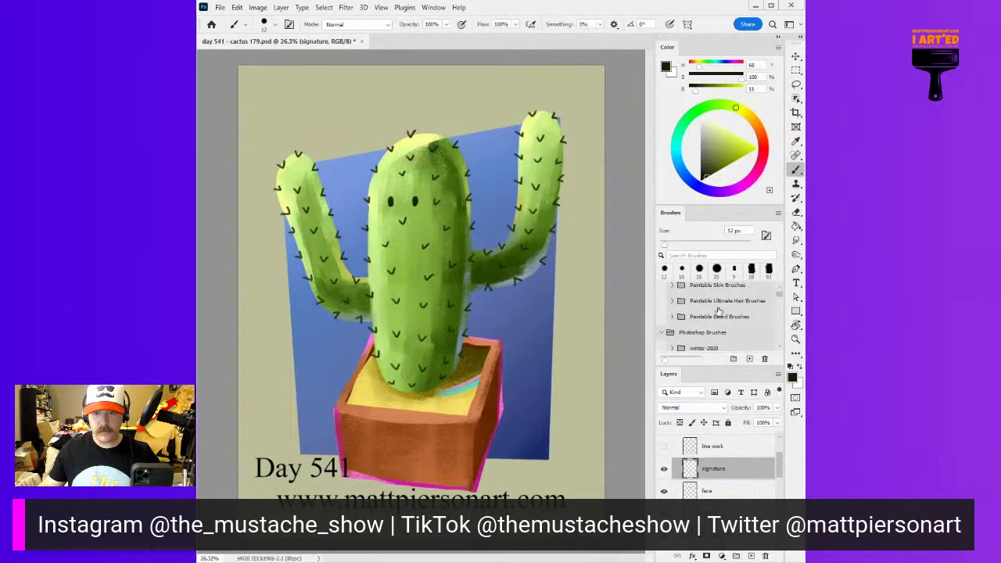
scroll(719, 311, down, 1)
click(673, 313)
scroll(738, 323, down, 2)
scroll(738, 323, down, 4)
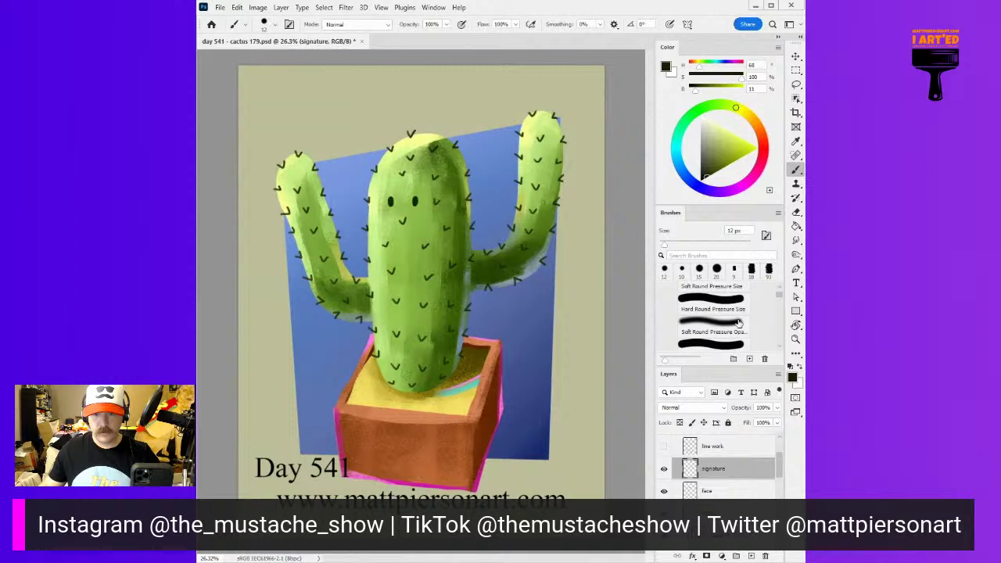
scroll(738, 323, down, 2)
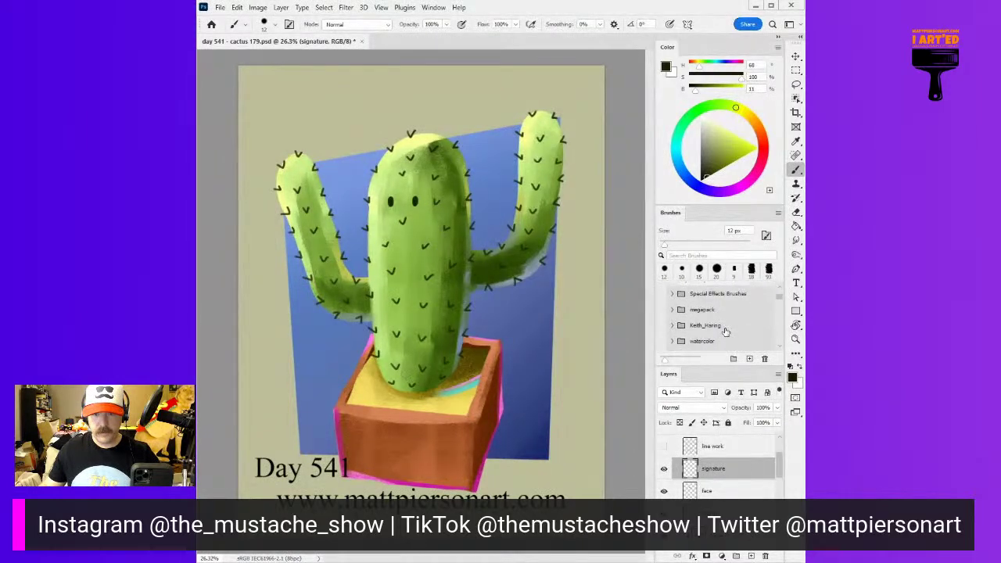
scroll(726, 331, down, 2)
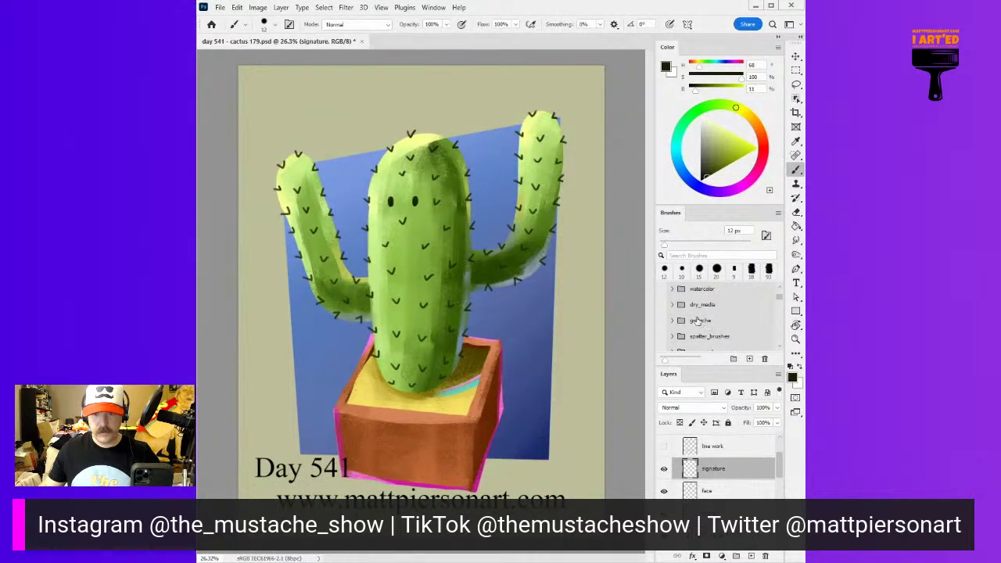
scroll(743, 325, down, 3)
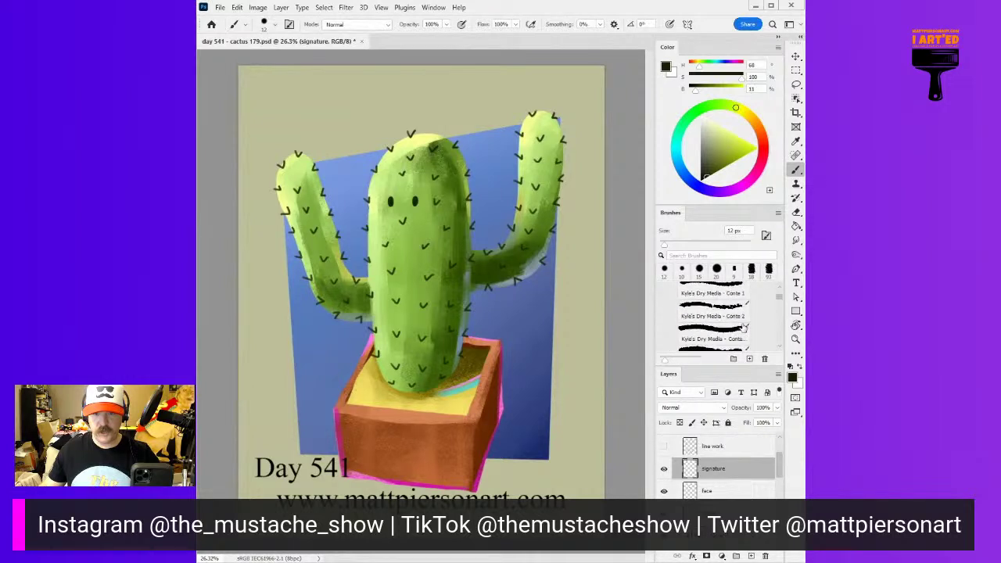
scroll(743, 329, down, 5)
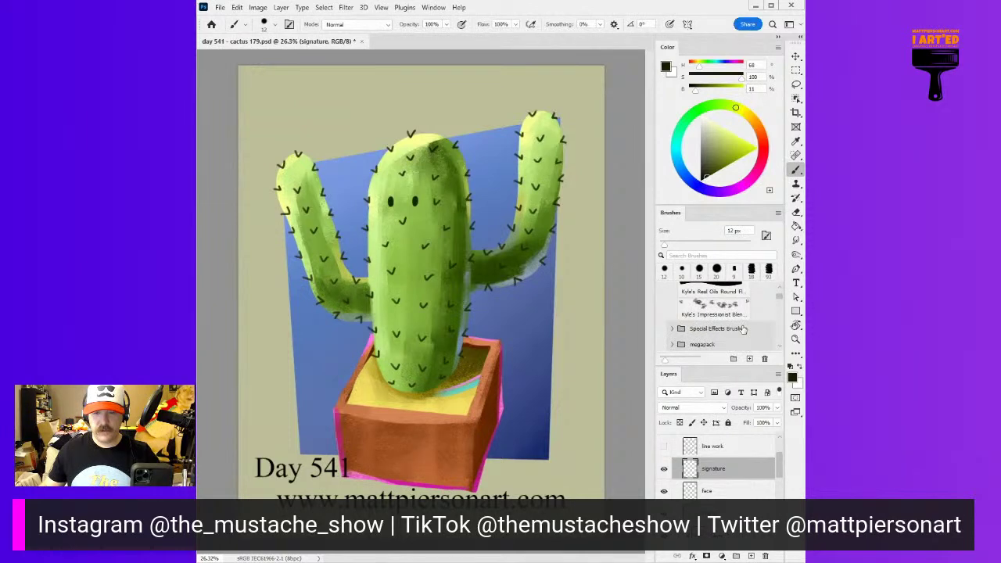
scroll(744, 329, up, 5)
click(744, 328)
scroll(743, 328, up, 4)
click(710, 326)
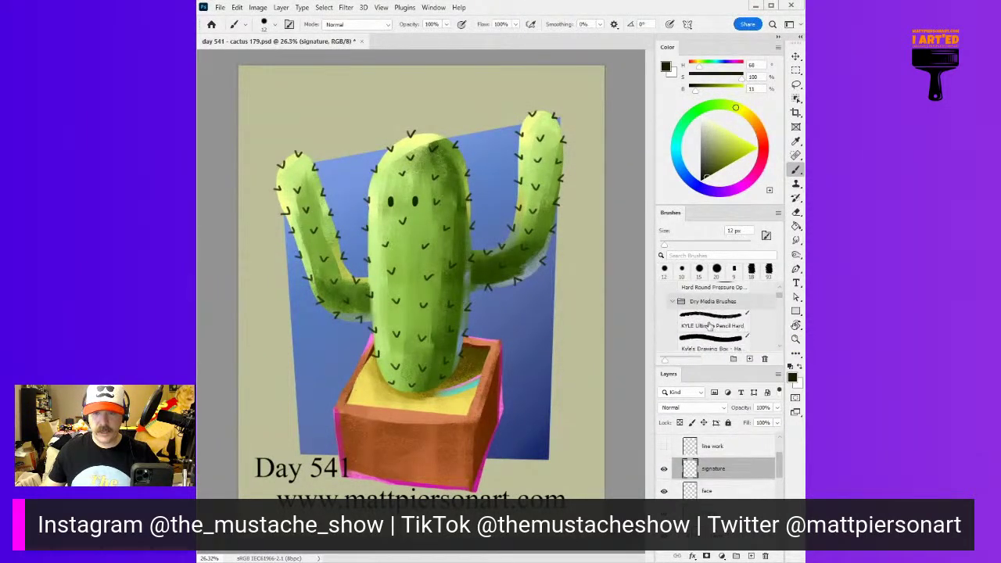
click(672, 302)
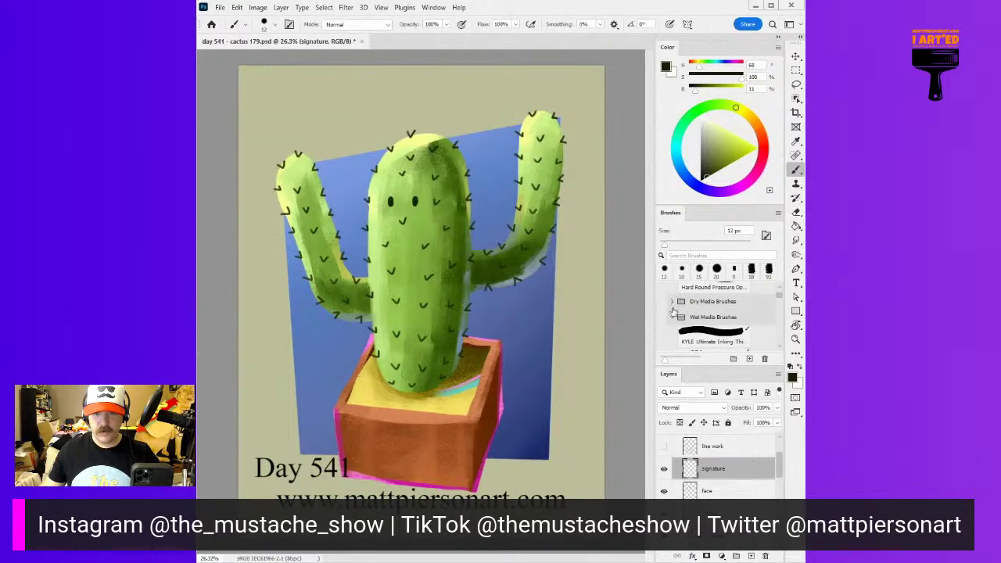
click(711, 333)
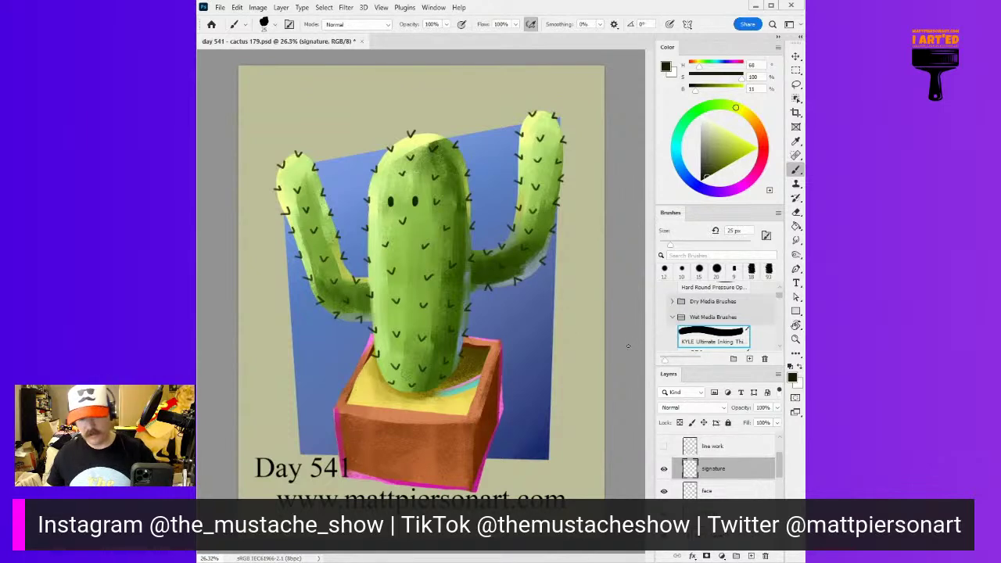
Sample the light pink from the pot's outline as the signature colour and raise its brightness to 100%
key(r)
mouse_move(591, 361)
mouse_down()
mouse_move(539, 391)
mouse_move(396, 378)
mouse_move(468, 308)
mouse_move(460, 315)
mouse_up()
key(b)
drag(473, 472, 283, 342)
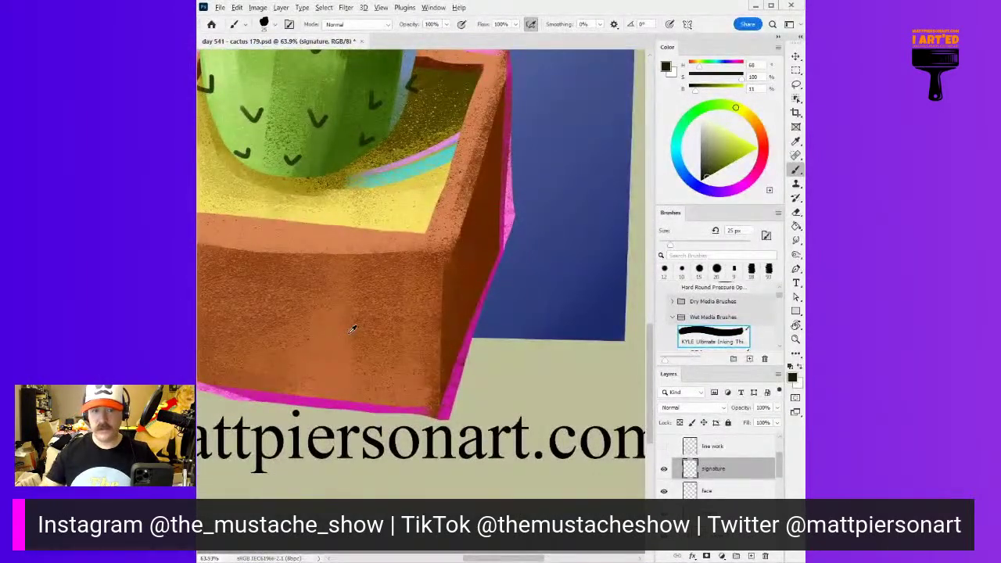
alt+click(513, 213)
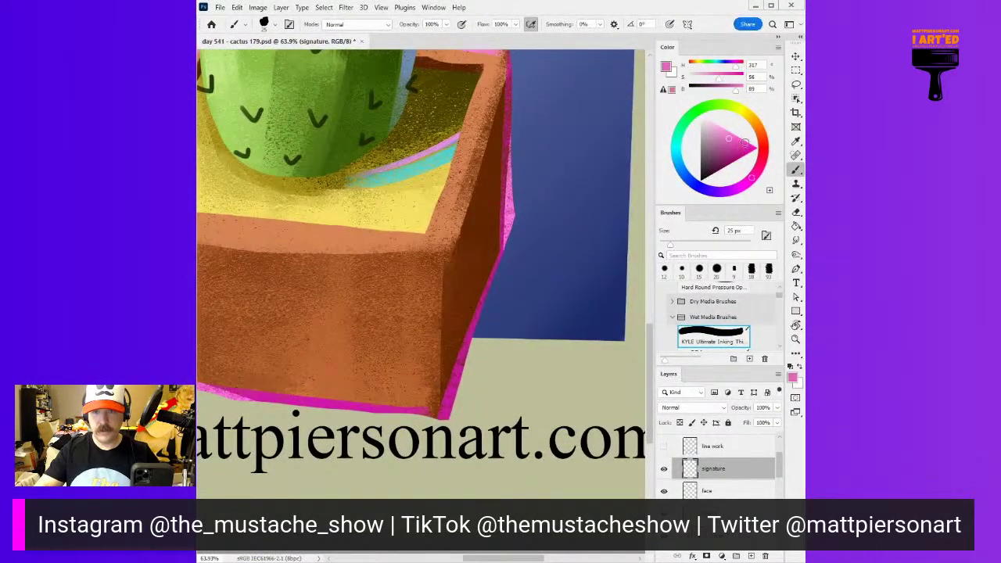
mouse_move(387, 358)
mouse_down()
mouse_move(470, 270)
mouse_move(549, 316)
mouse_move(568, 351)
mouse_up()
mouse_move(409, 261)
mouse_down()
mouse_move(442, 255)
mouse_move(431, 257)
mouse_move(417, 238)
mouse_move(469, 239)
mouse_up()
key(ctrl+z)
key(p)
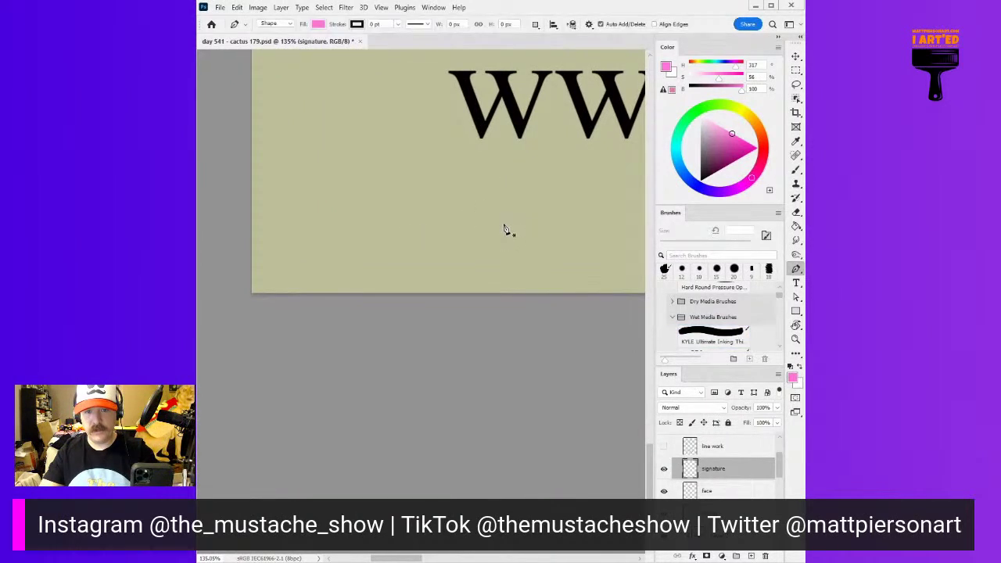
Reduce the inking brush to 9 px and raise the pink's saturation to 100%
key(b)
key(bracketleft)
key(bracketleft)
key(bracketleft)
key(bracketleft)
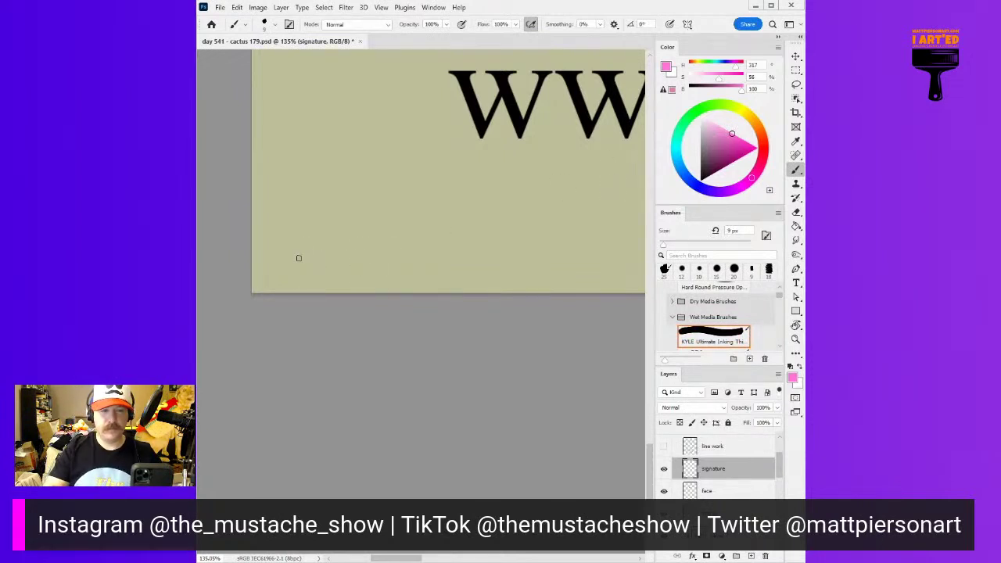
drag(301, 249, 302, 265)
key(ctrl+z)
drag(735, 138, 781, 142)
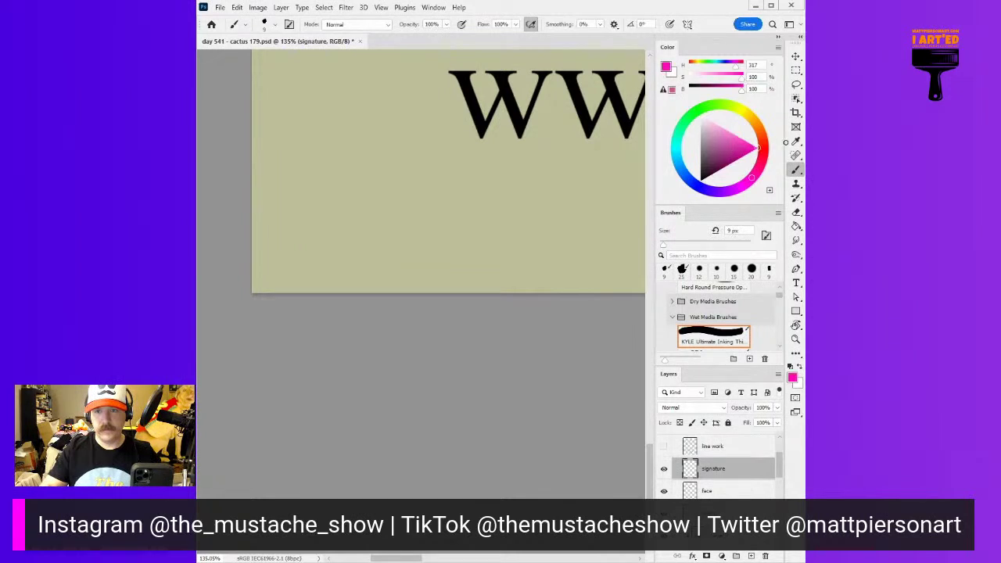
Handwrite "TMP22 - #179 -" in bright pink in the canvas's lower-left corner
mouse_move(317, 239)
mouse_down()
mouse_move(317, 276)
mouse_move(329, 241)
mouse_move(364, 269)
mouse_move(366, 255)
mouse_move(397, 267)
mouse_move(421, 264)
mouse_move(410, 253)
mouse_move(420, 266)
mouse_move(458, 252)
mouse_move(399, 268)
mouse_up()
key(ctrl+z)
key(ctrl+z)
mouse_move(413, 234)
mouse_down()
mouse_move(408, 265)
mouse_move(422, 242)
mouse_move(429, 266)
mouse_move(475, 267)
mouse_move(501, 249)
mouse_up()
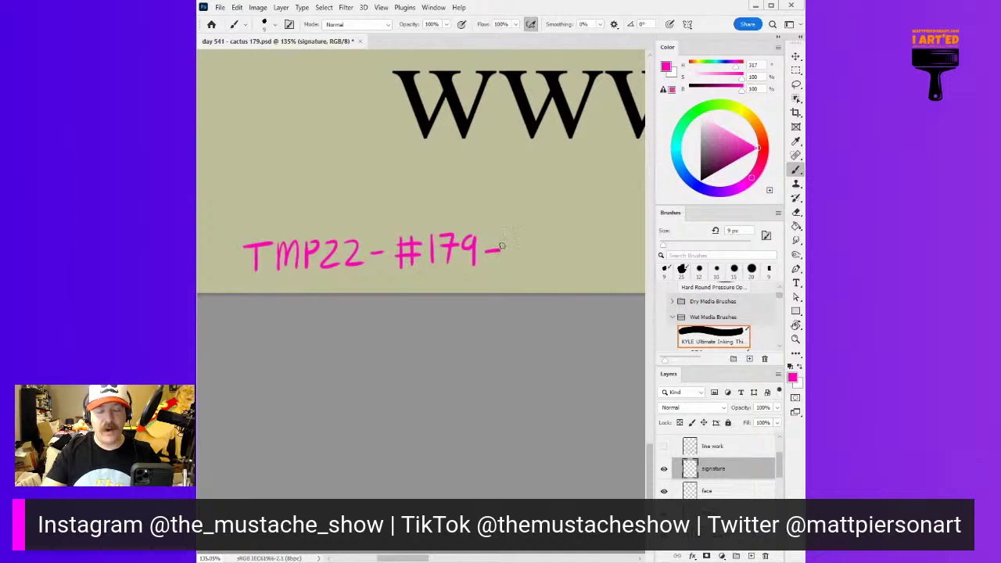
Complete the handwritten pink signature by adding "Day 541" after the second dash
drag(519, 255, 520, 264)
mouse_move(520, 239)
mouse_down()
mouse_move(531, 257)
mouse_move(521, 265)
mouse_move(545, 252)
mouse_move(558, 270)
mouse_move(563, 262)
mouse_up()
key(ctrl+z)
scroll(527, 239, right, 3)
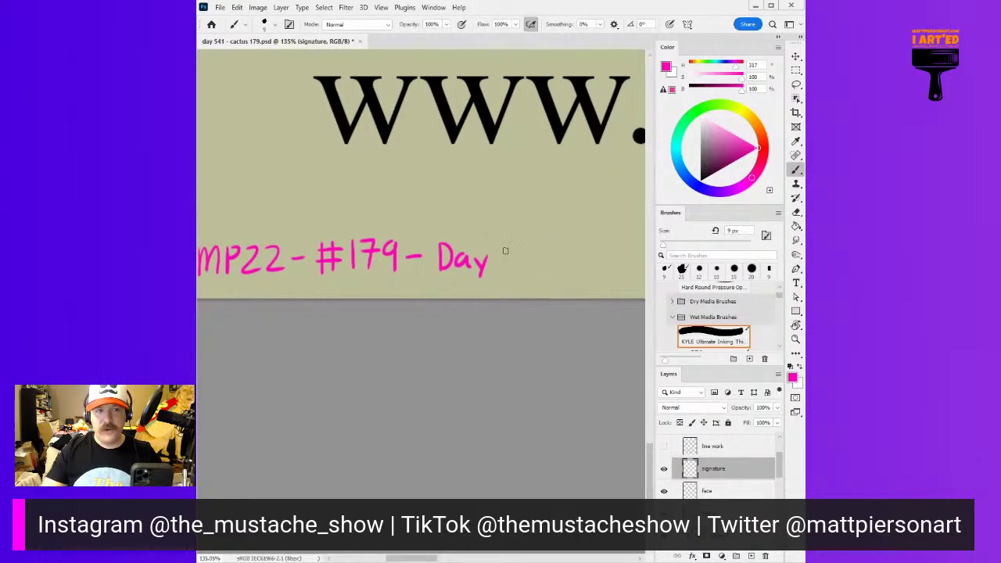
mouse_move(497, 245)
mouse_down()
mouse_move(515, 244)
mouse_move(496, 272)
mouse_move(536, 257)
mouse_up()
mouse_move(533, 243)
mouse_down()
mouse_move(533, 270)
mouse_move(542, 274)
mouse_up()
drag(586, 193, 523, 235)
key(ctrl+0)
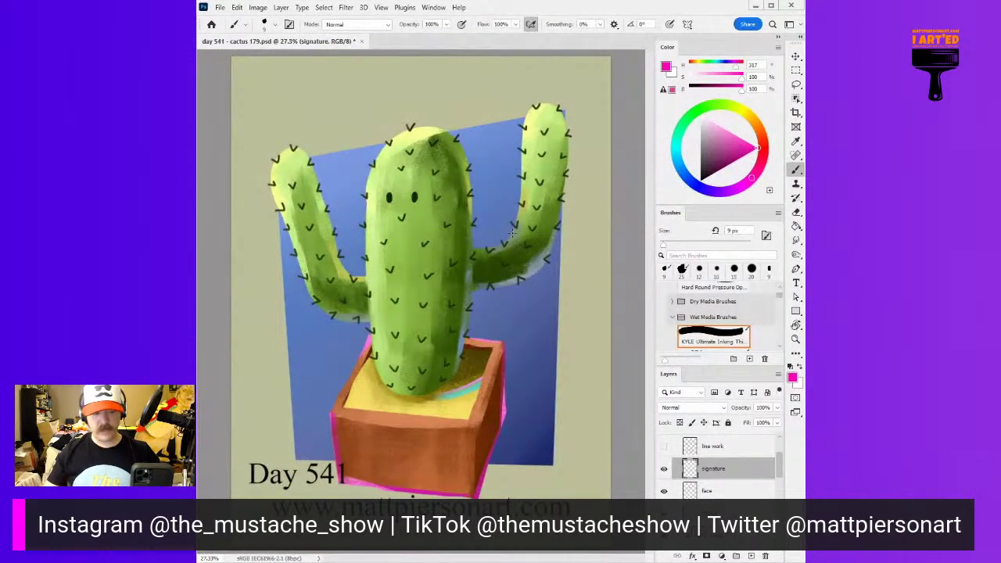
drag(537, 279, 526, 283)
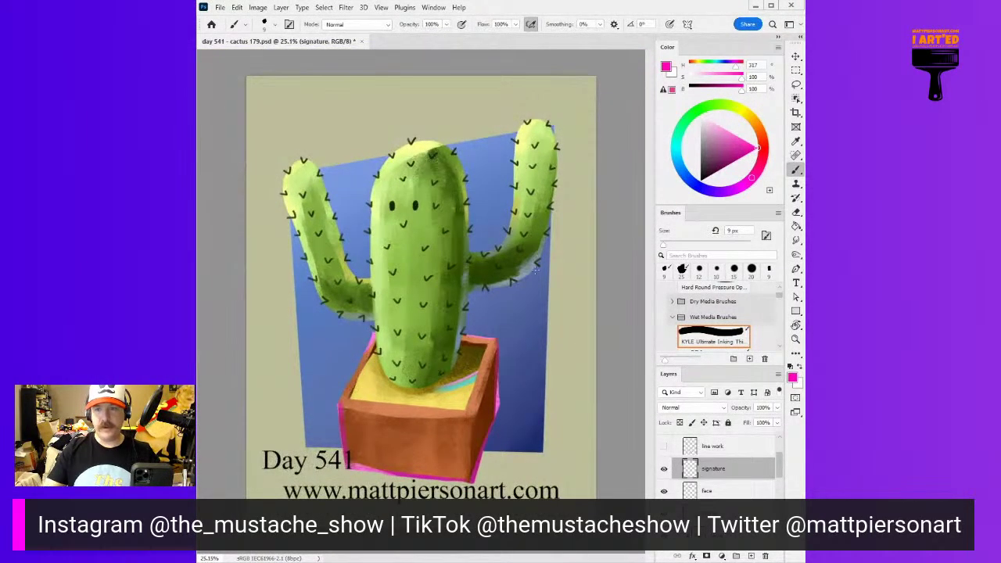